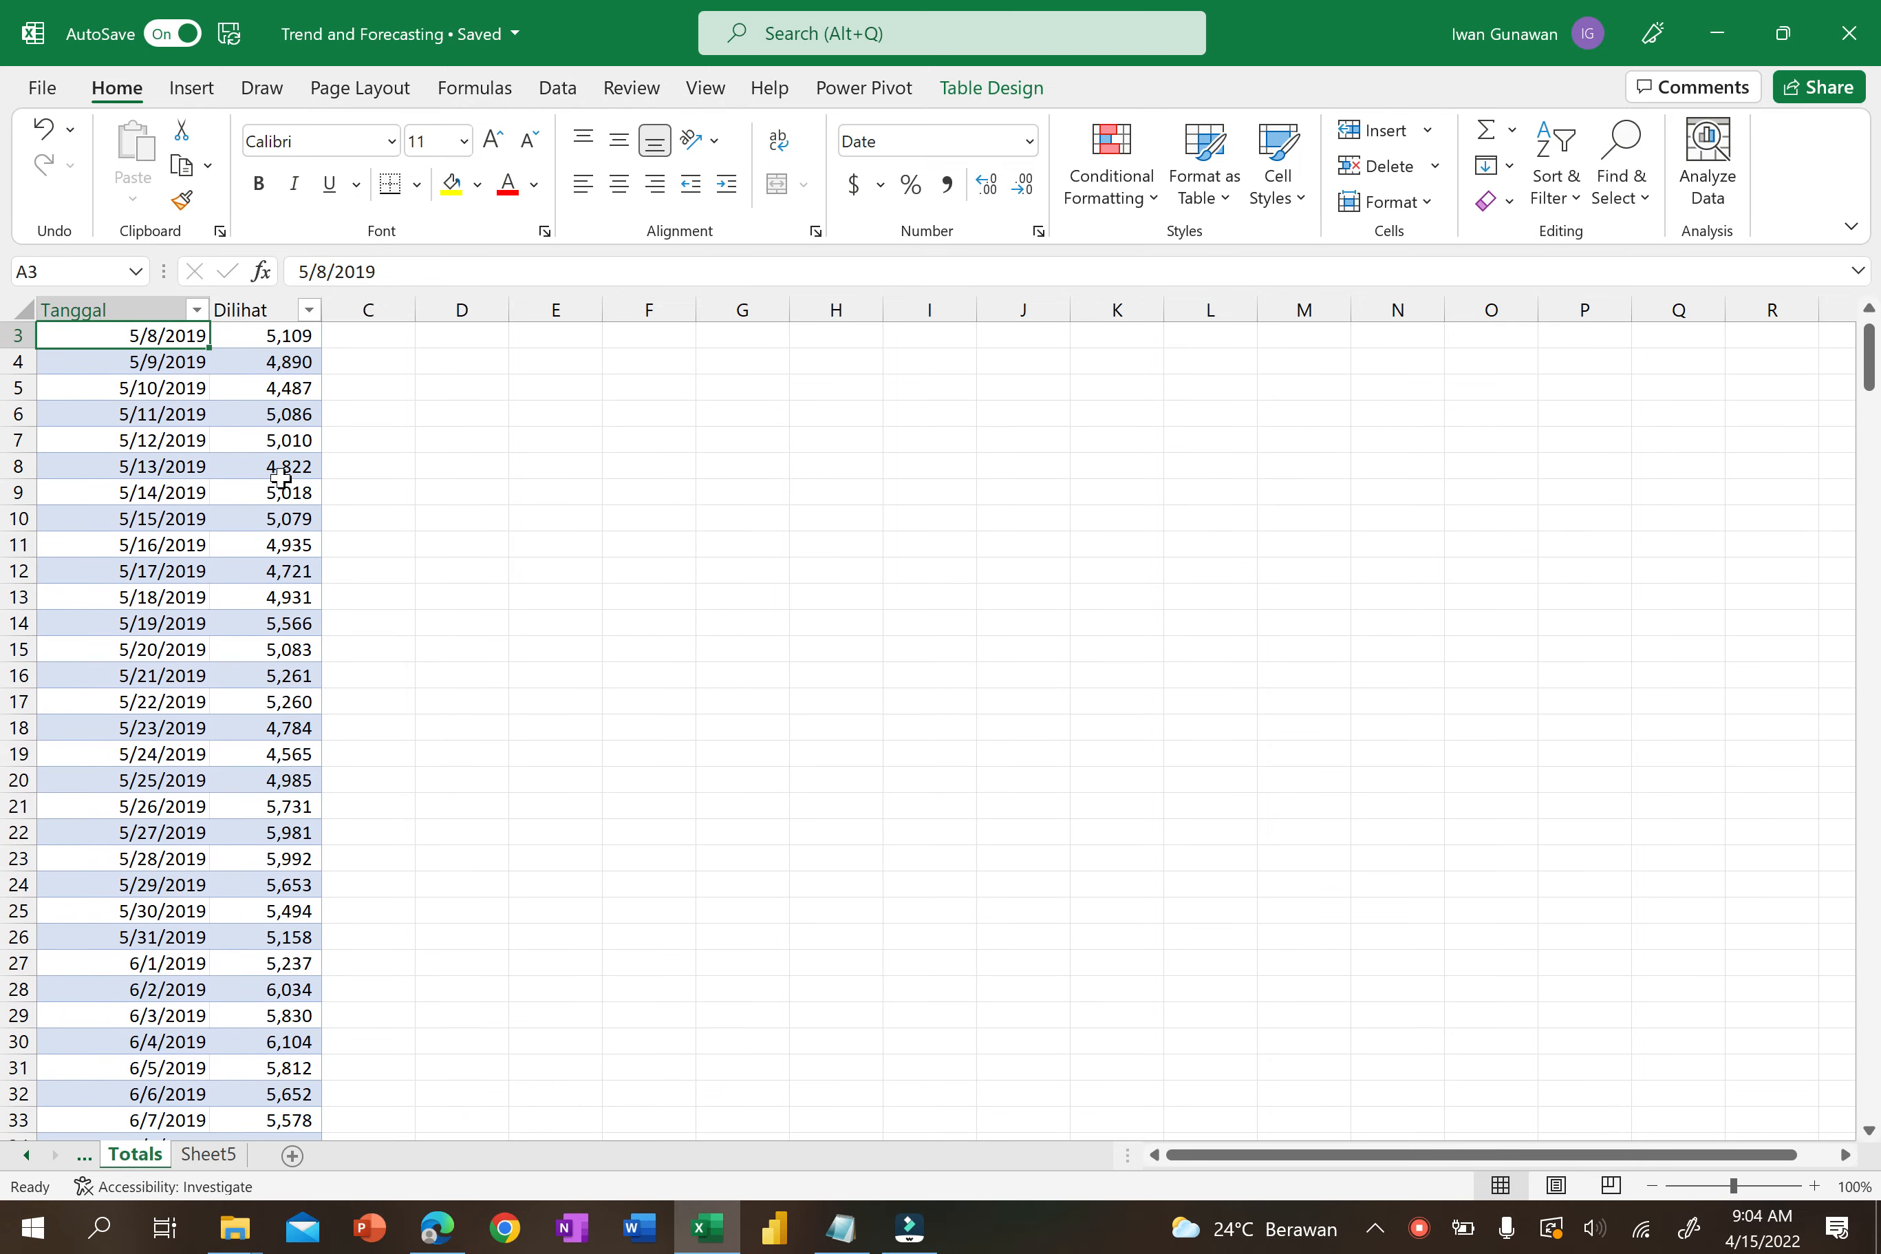
# Insert a 2-D line chart from the entire Tanggal and Dilihat data table.
pyautogui.hotkey('ctrl', 'Down')
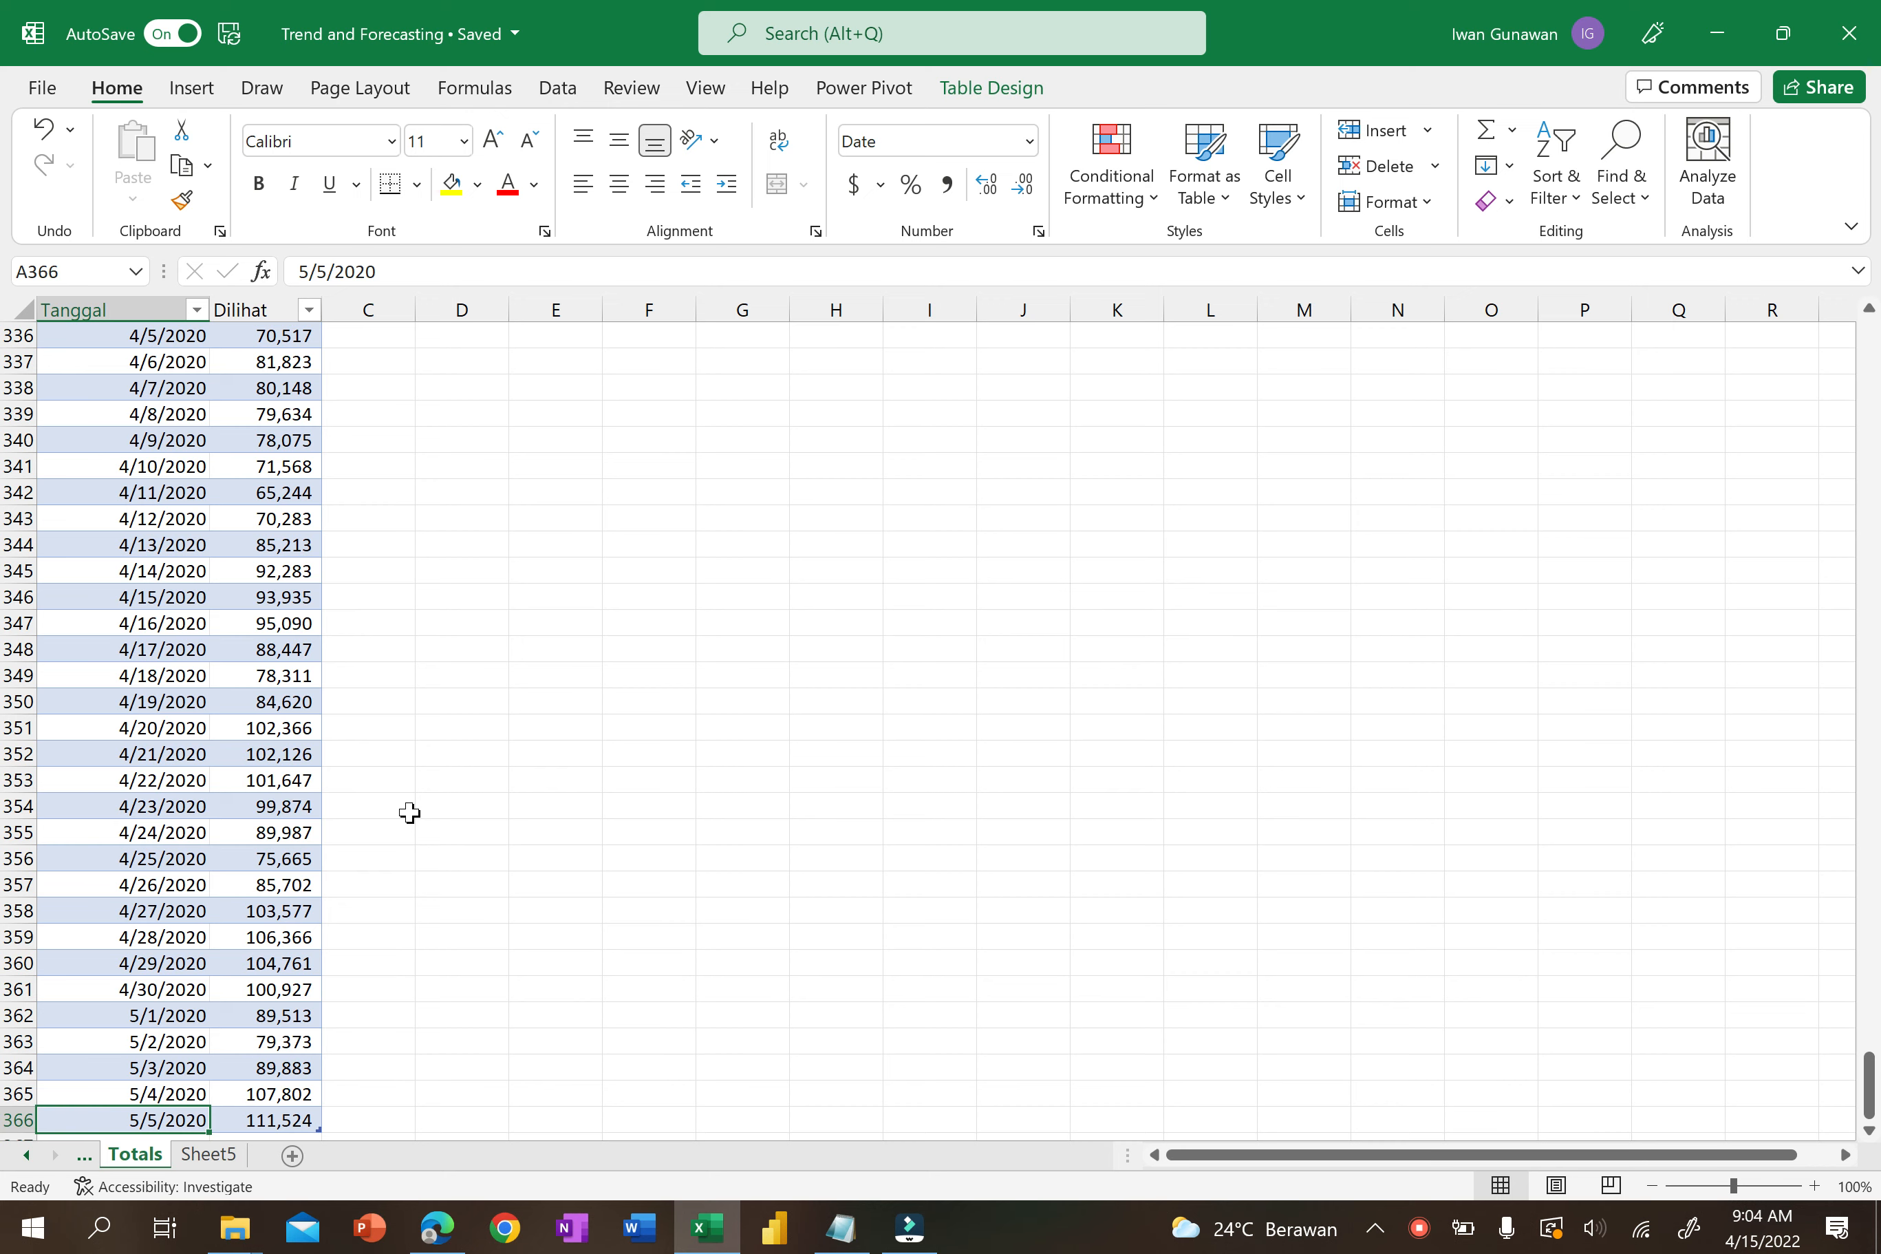
pyautogui.hotkey('ctrl', 'Up')
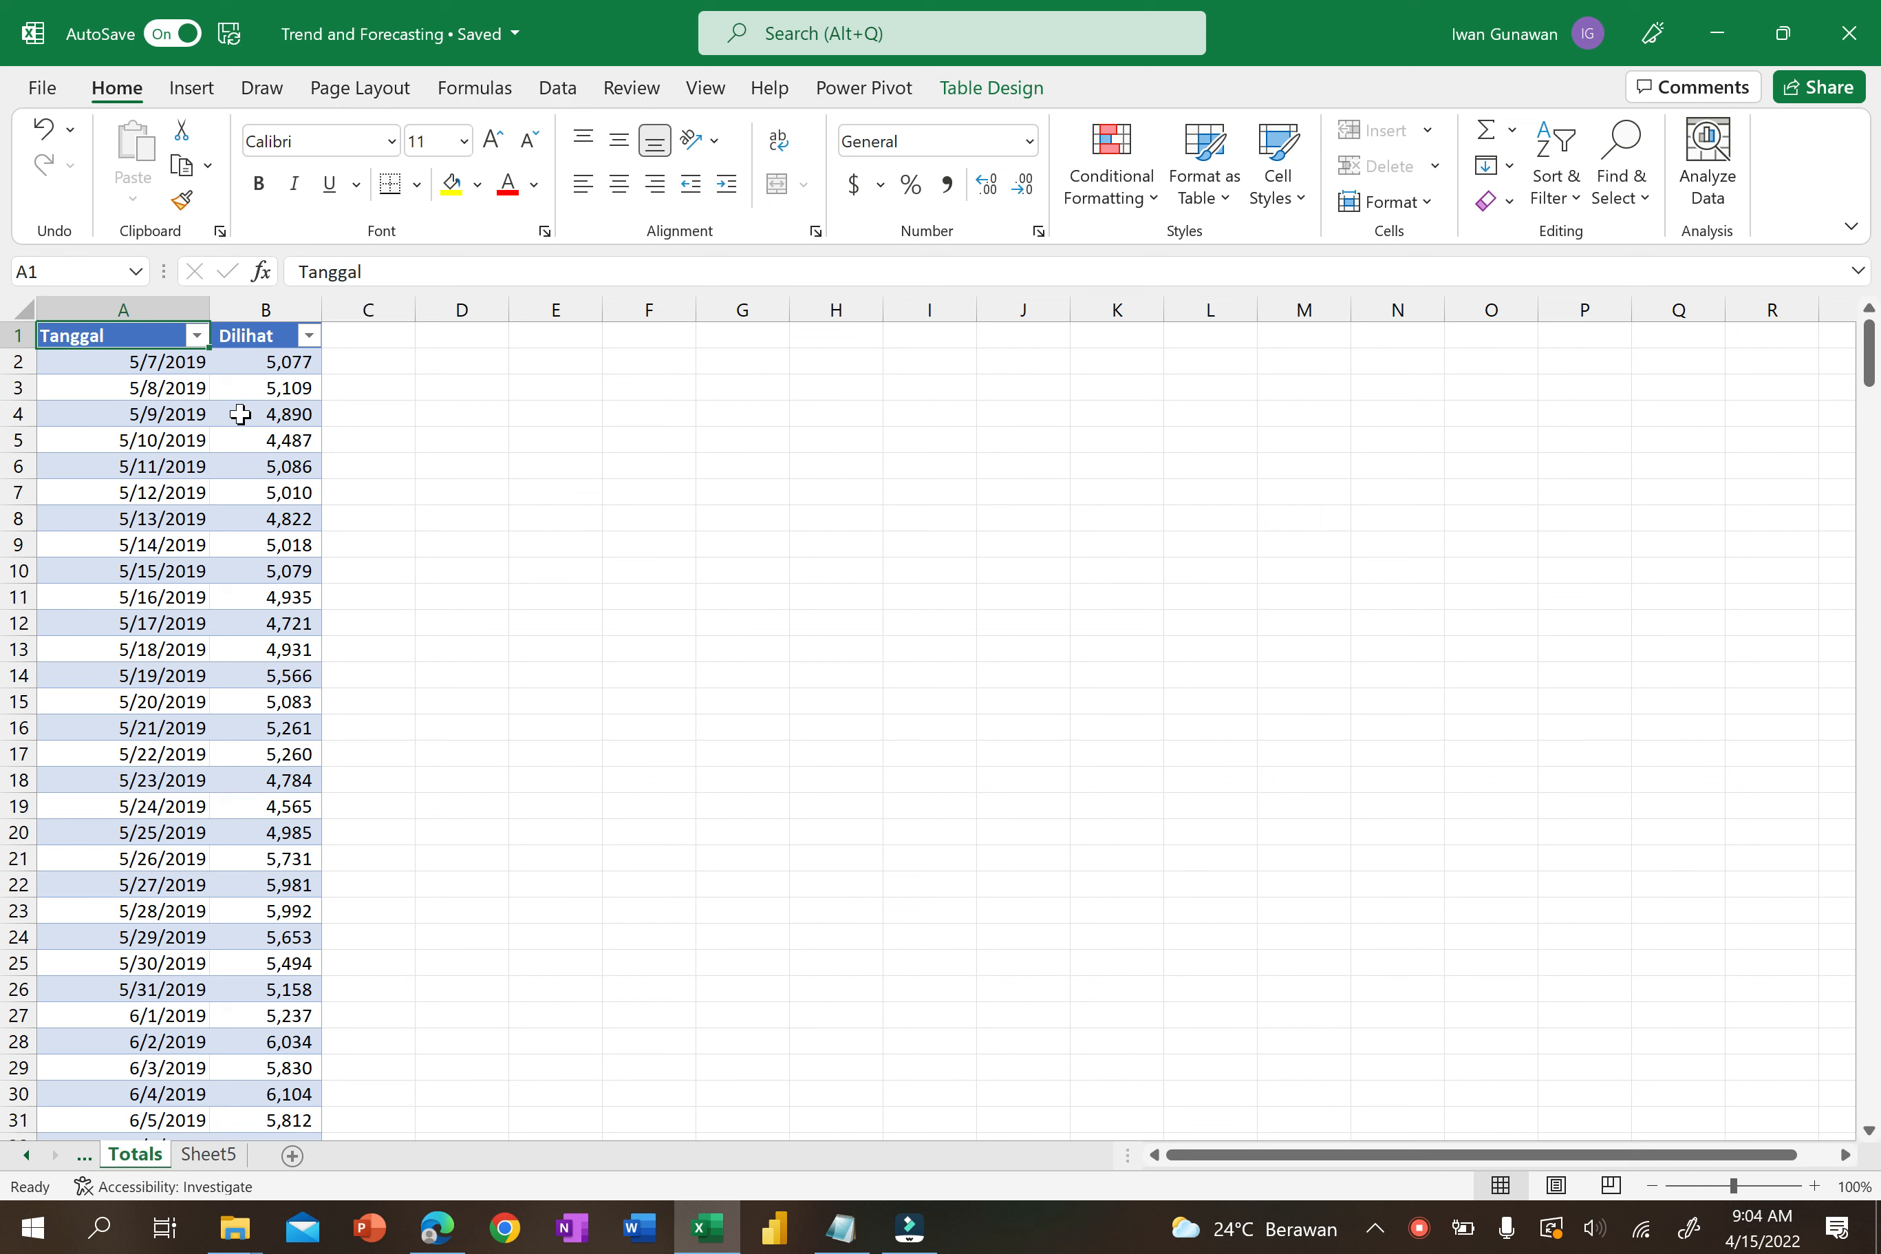
pyautogui.click(189, 468)
pyautogui.click(167, 336)
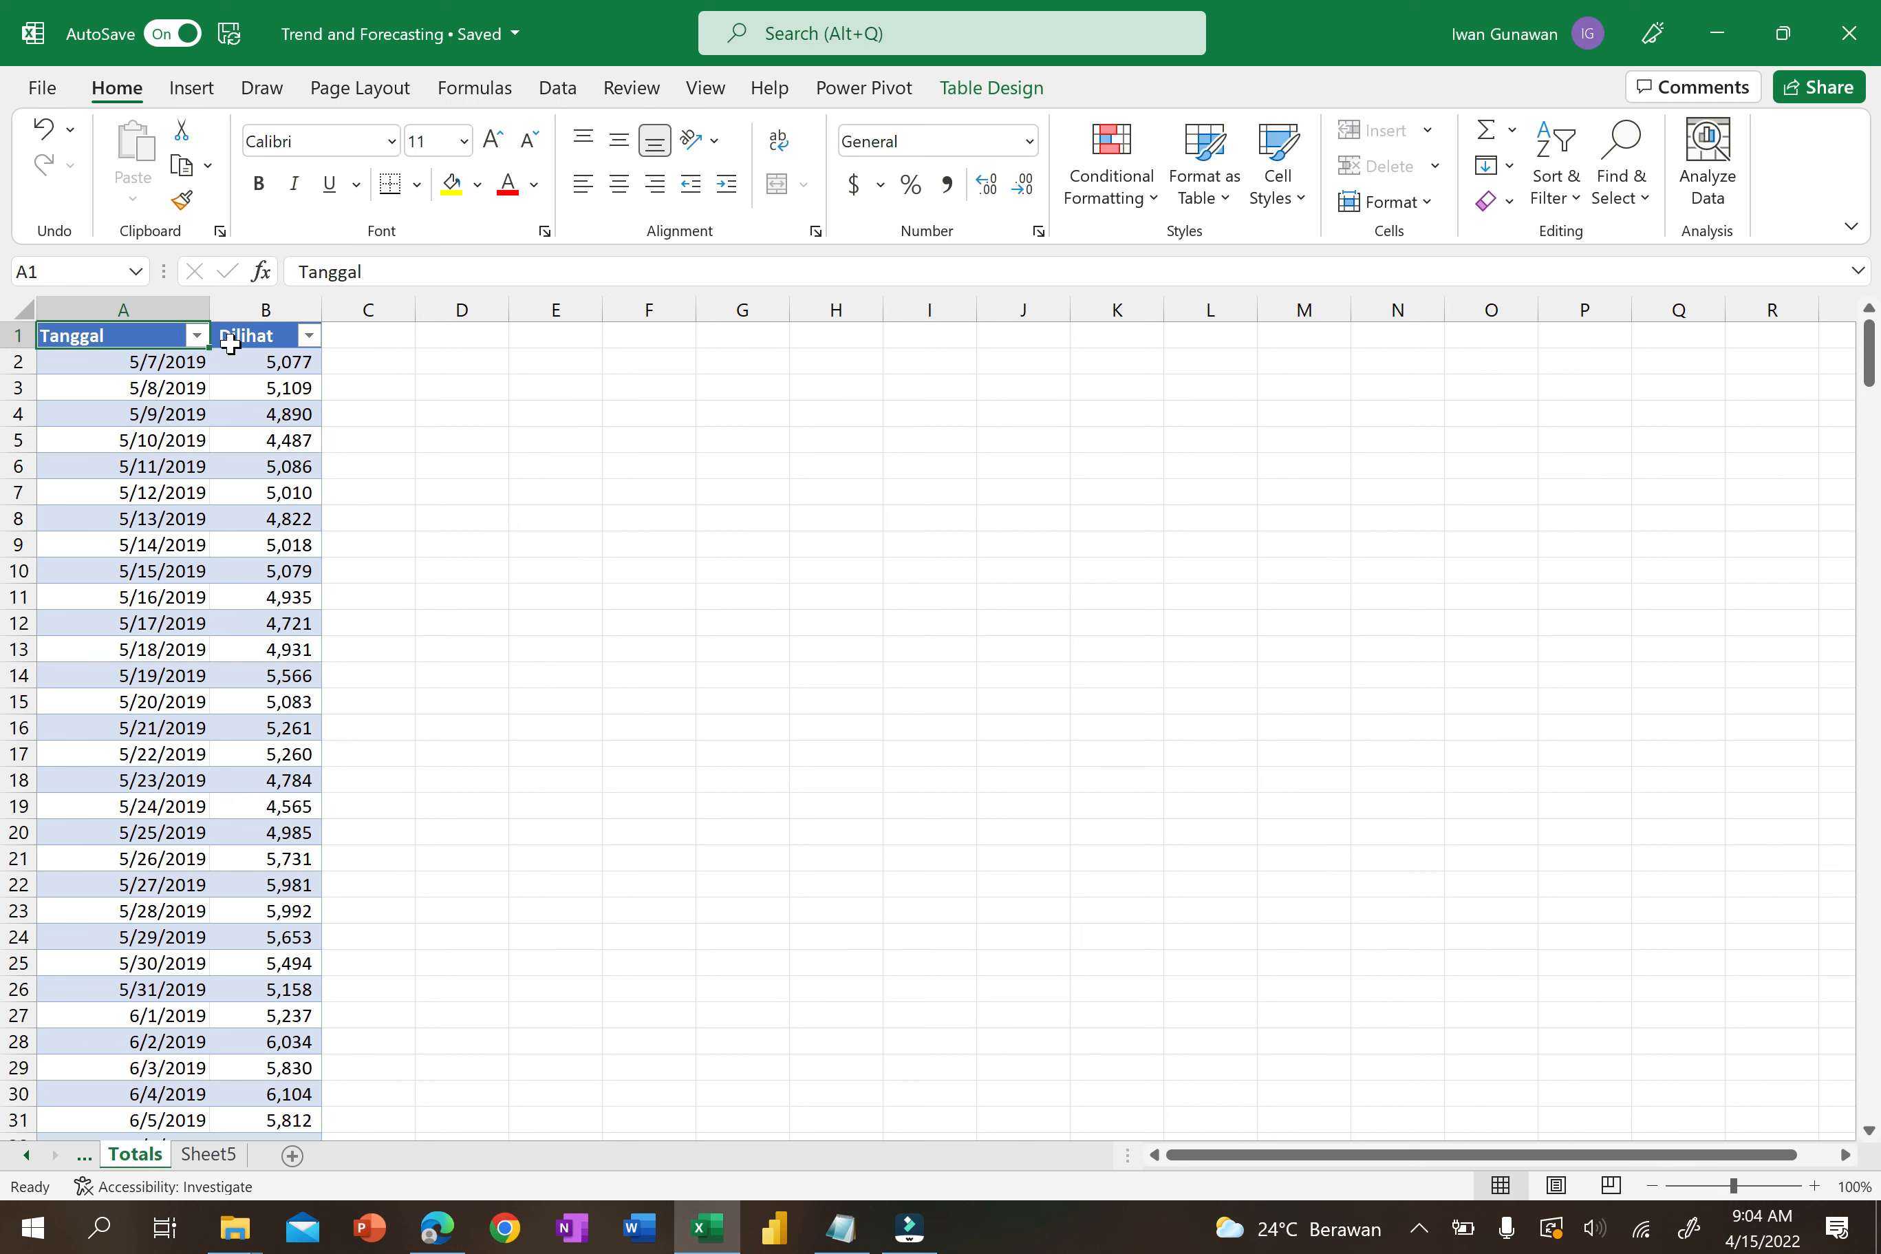
pyautogui.keyDown('shift'); pyautogui.click(229, 343); pyautogui.keyUp('shift')
pyautogui.hotkey('ctrl', 'shift', 'Down')
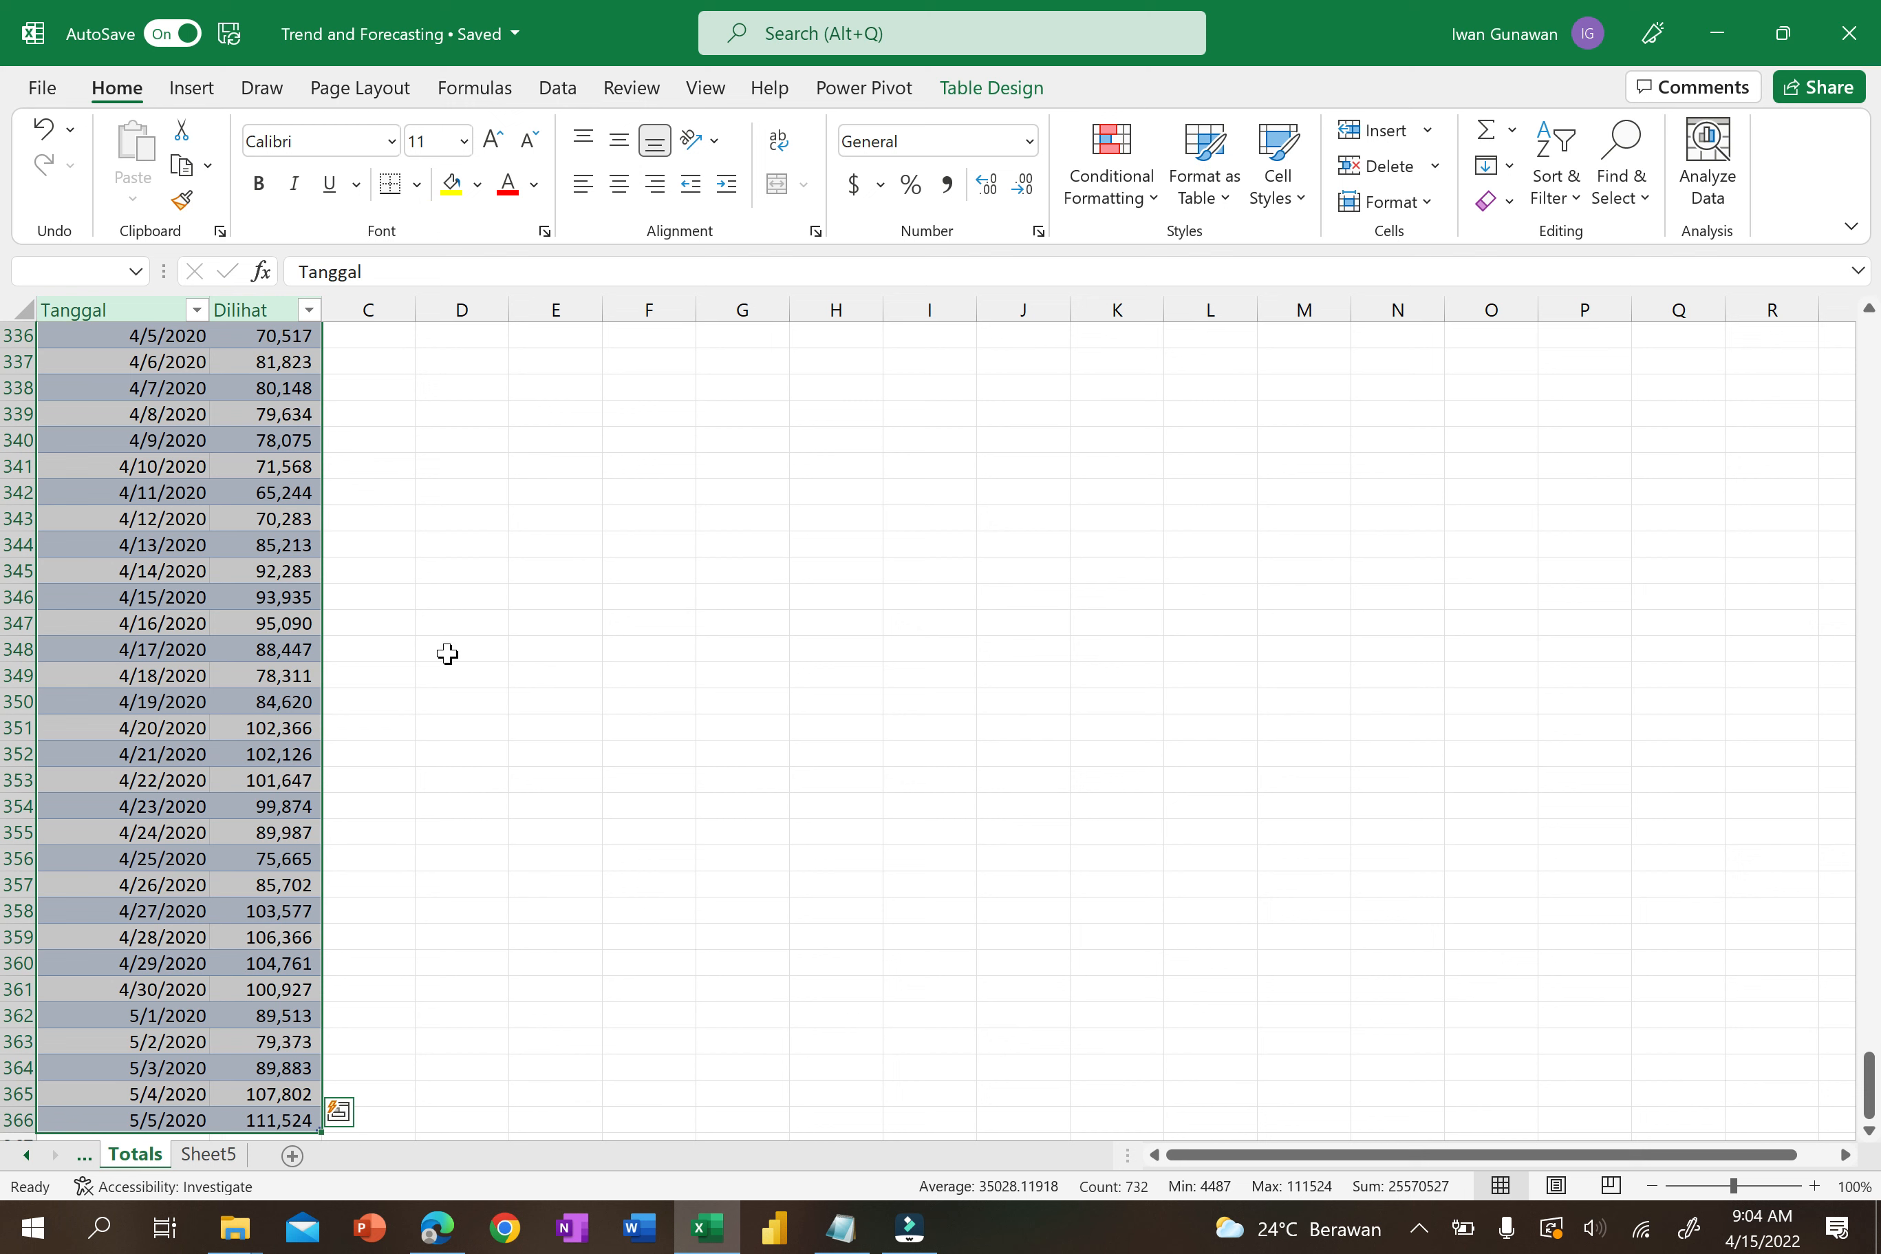
pyautogui.click(191, 88)
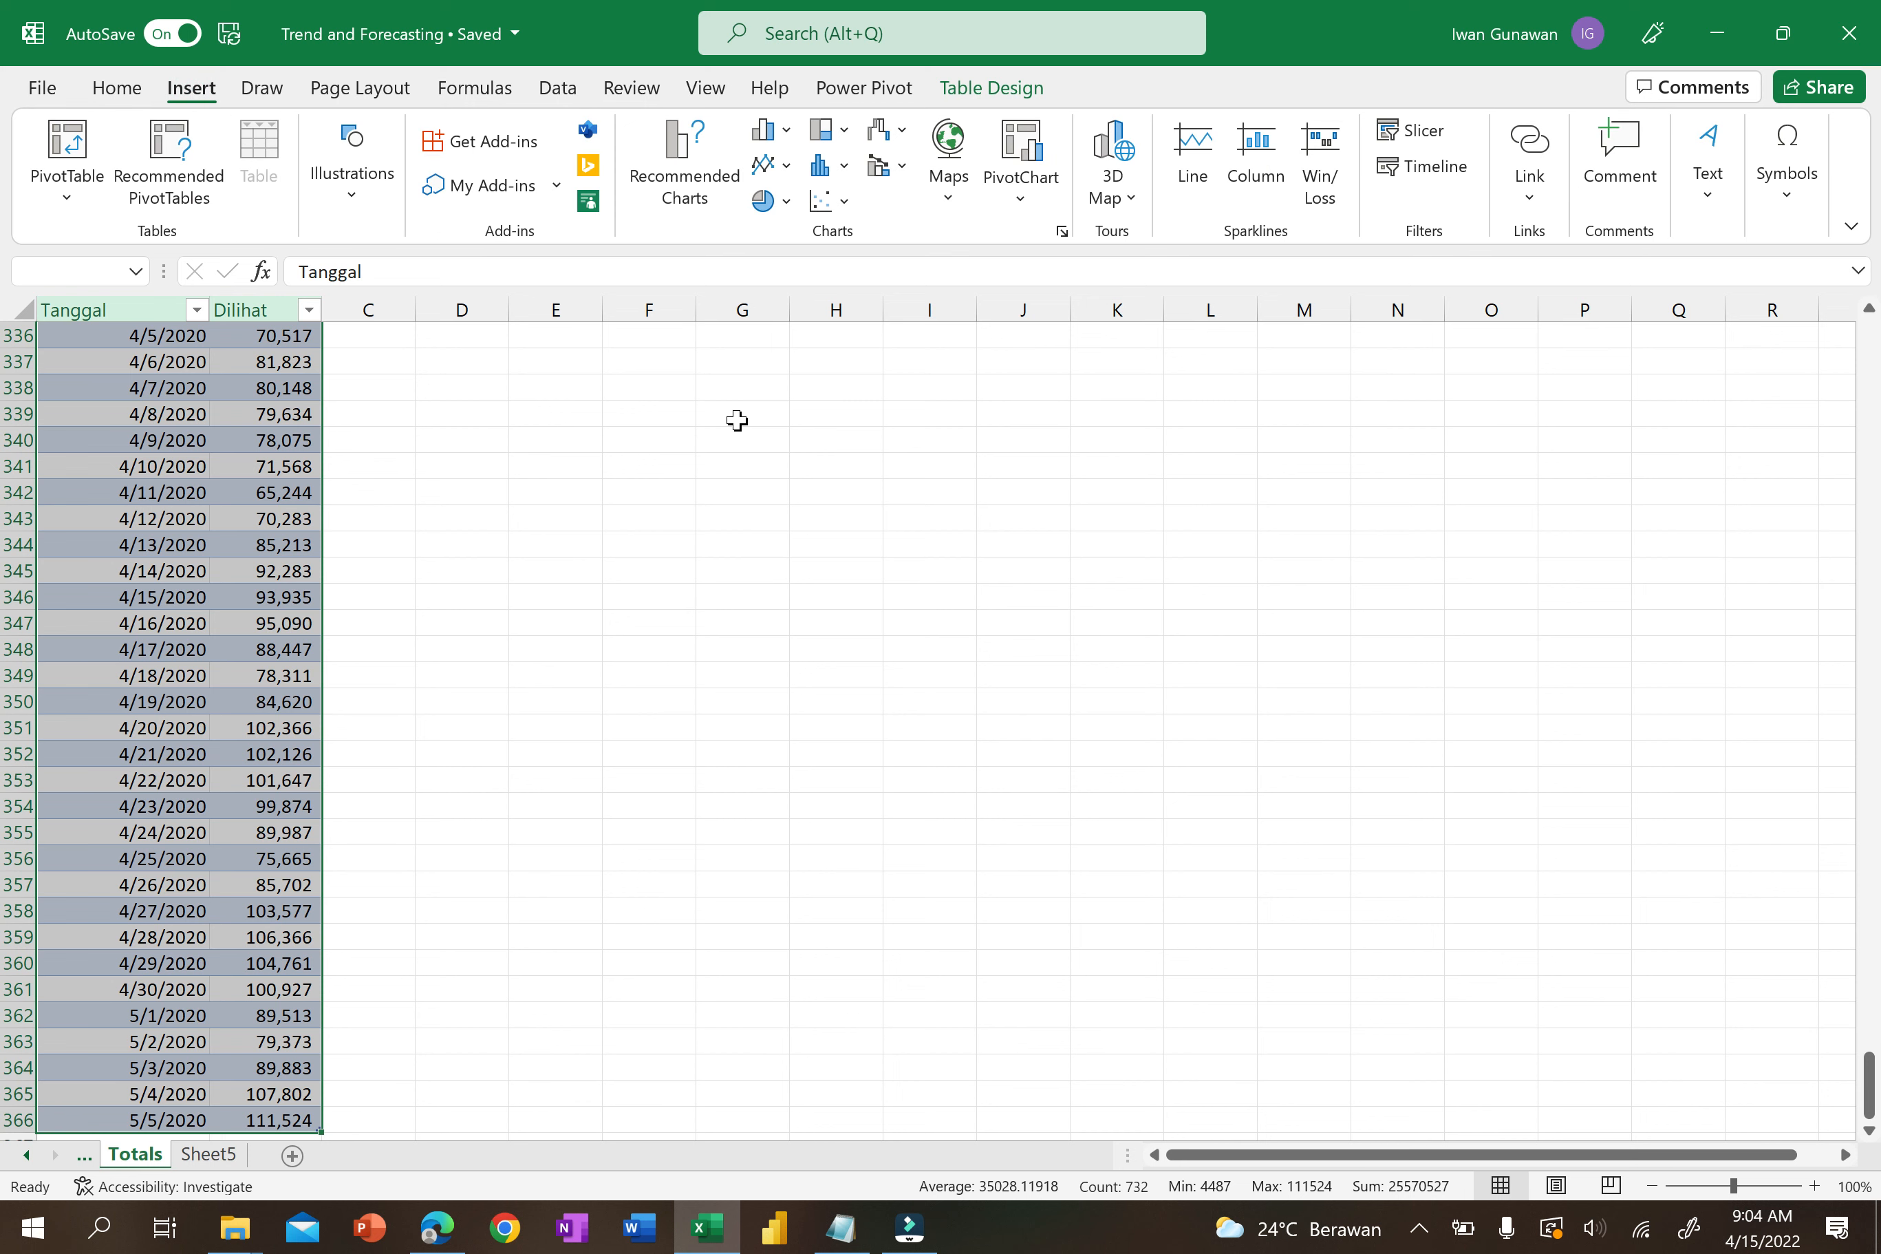
pyautogui.click(785, 166)
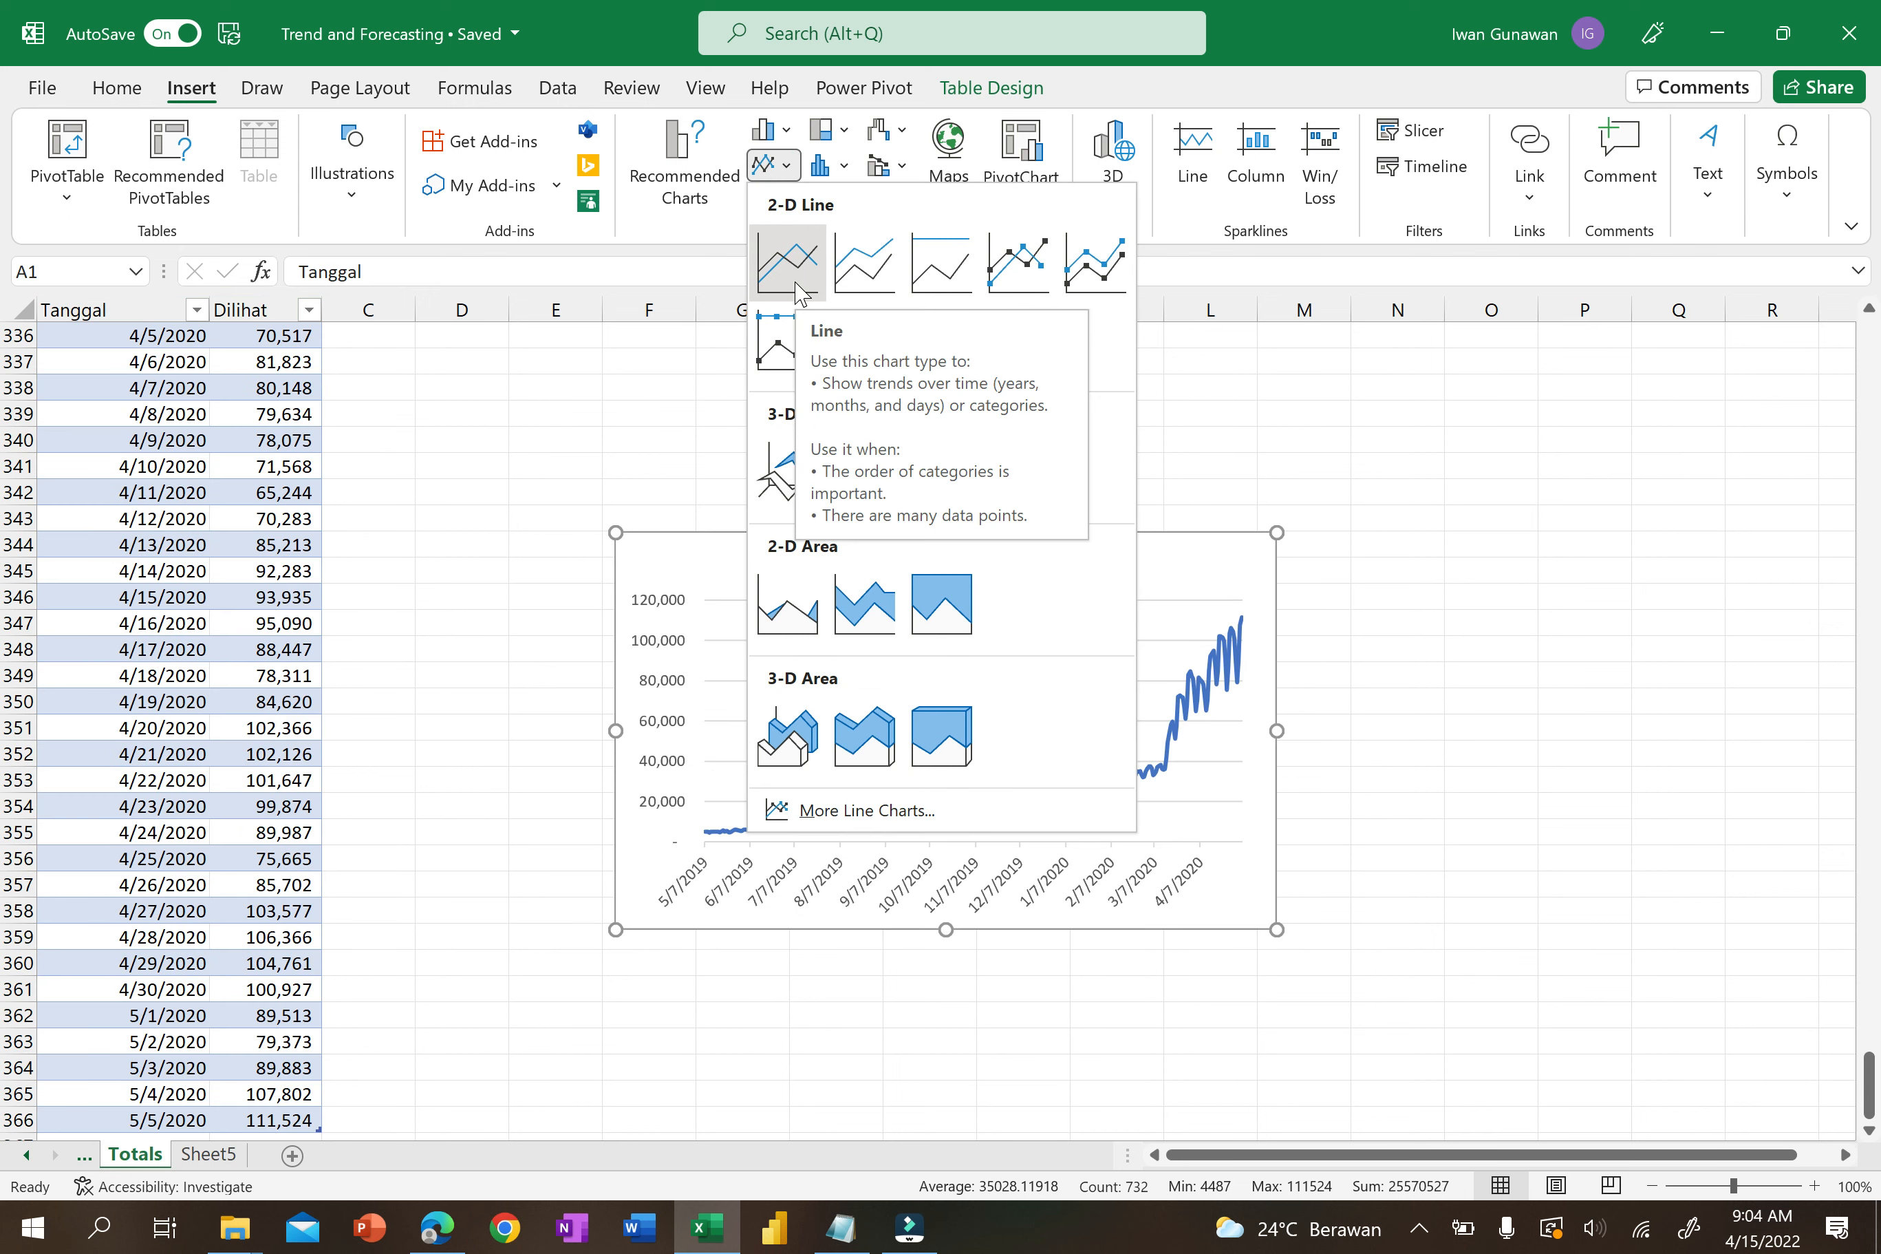
pyautogui.click(797, 287)
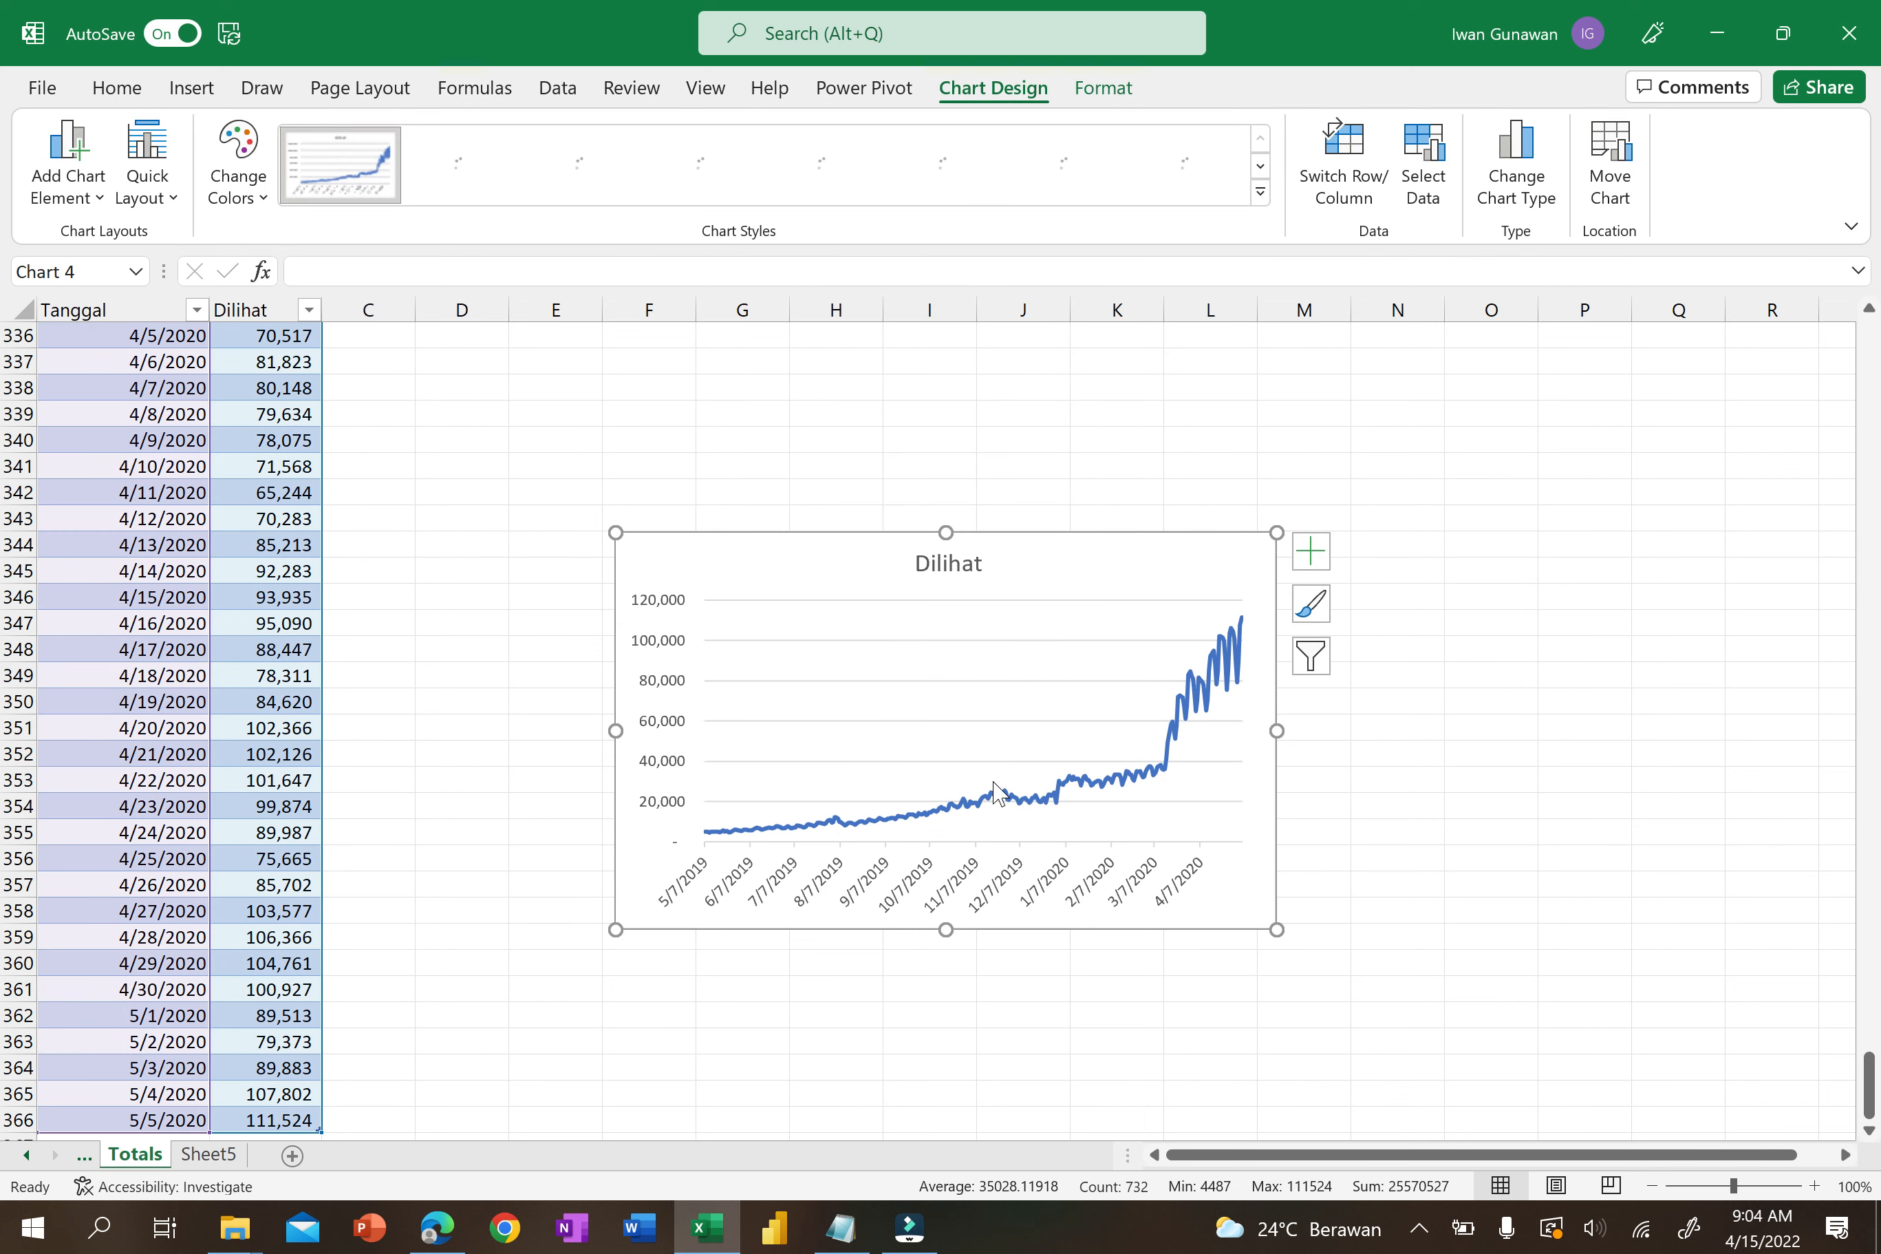
# Enlarge the Dilihat chart at two opposite corners and move it up close to the Dilihat column.
pyautogui.moveTo(1274, 924); pyautogui.dragTo(1544, 1061)
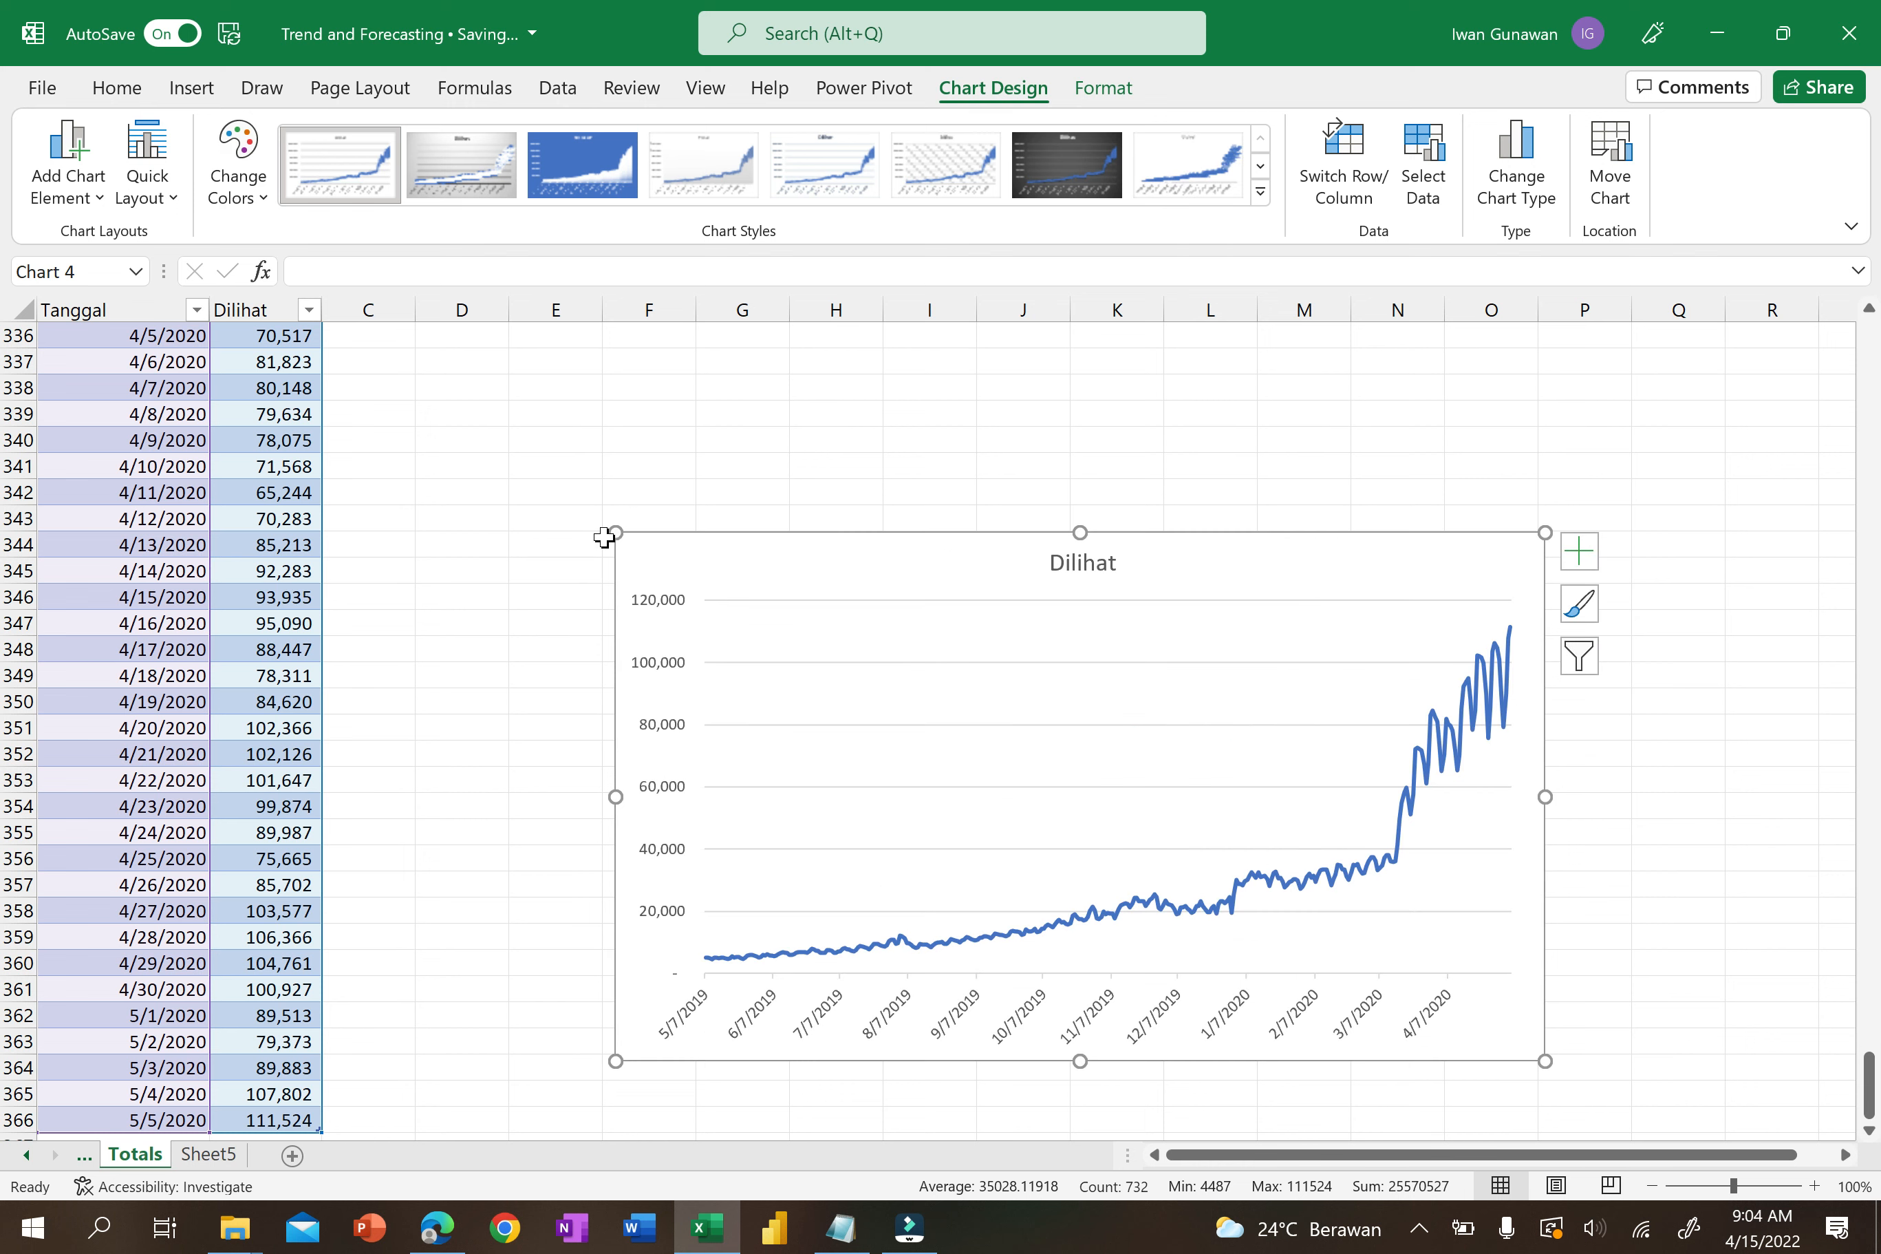
pyautogui.moveTo(611, 531); pyautogui.dragTo(546, 472)
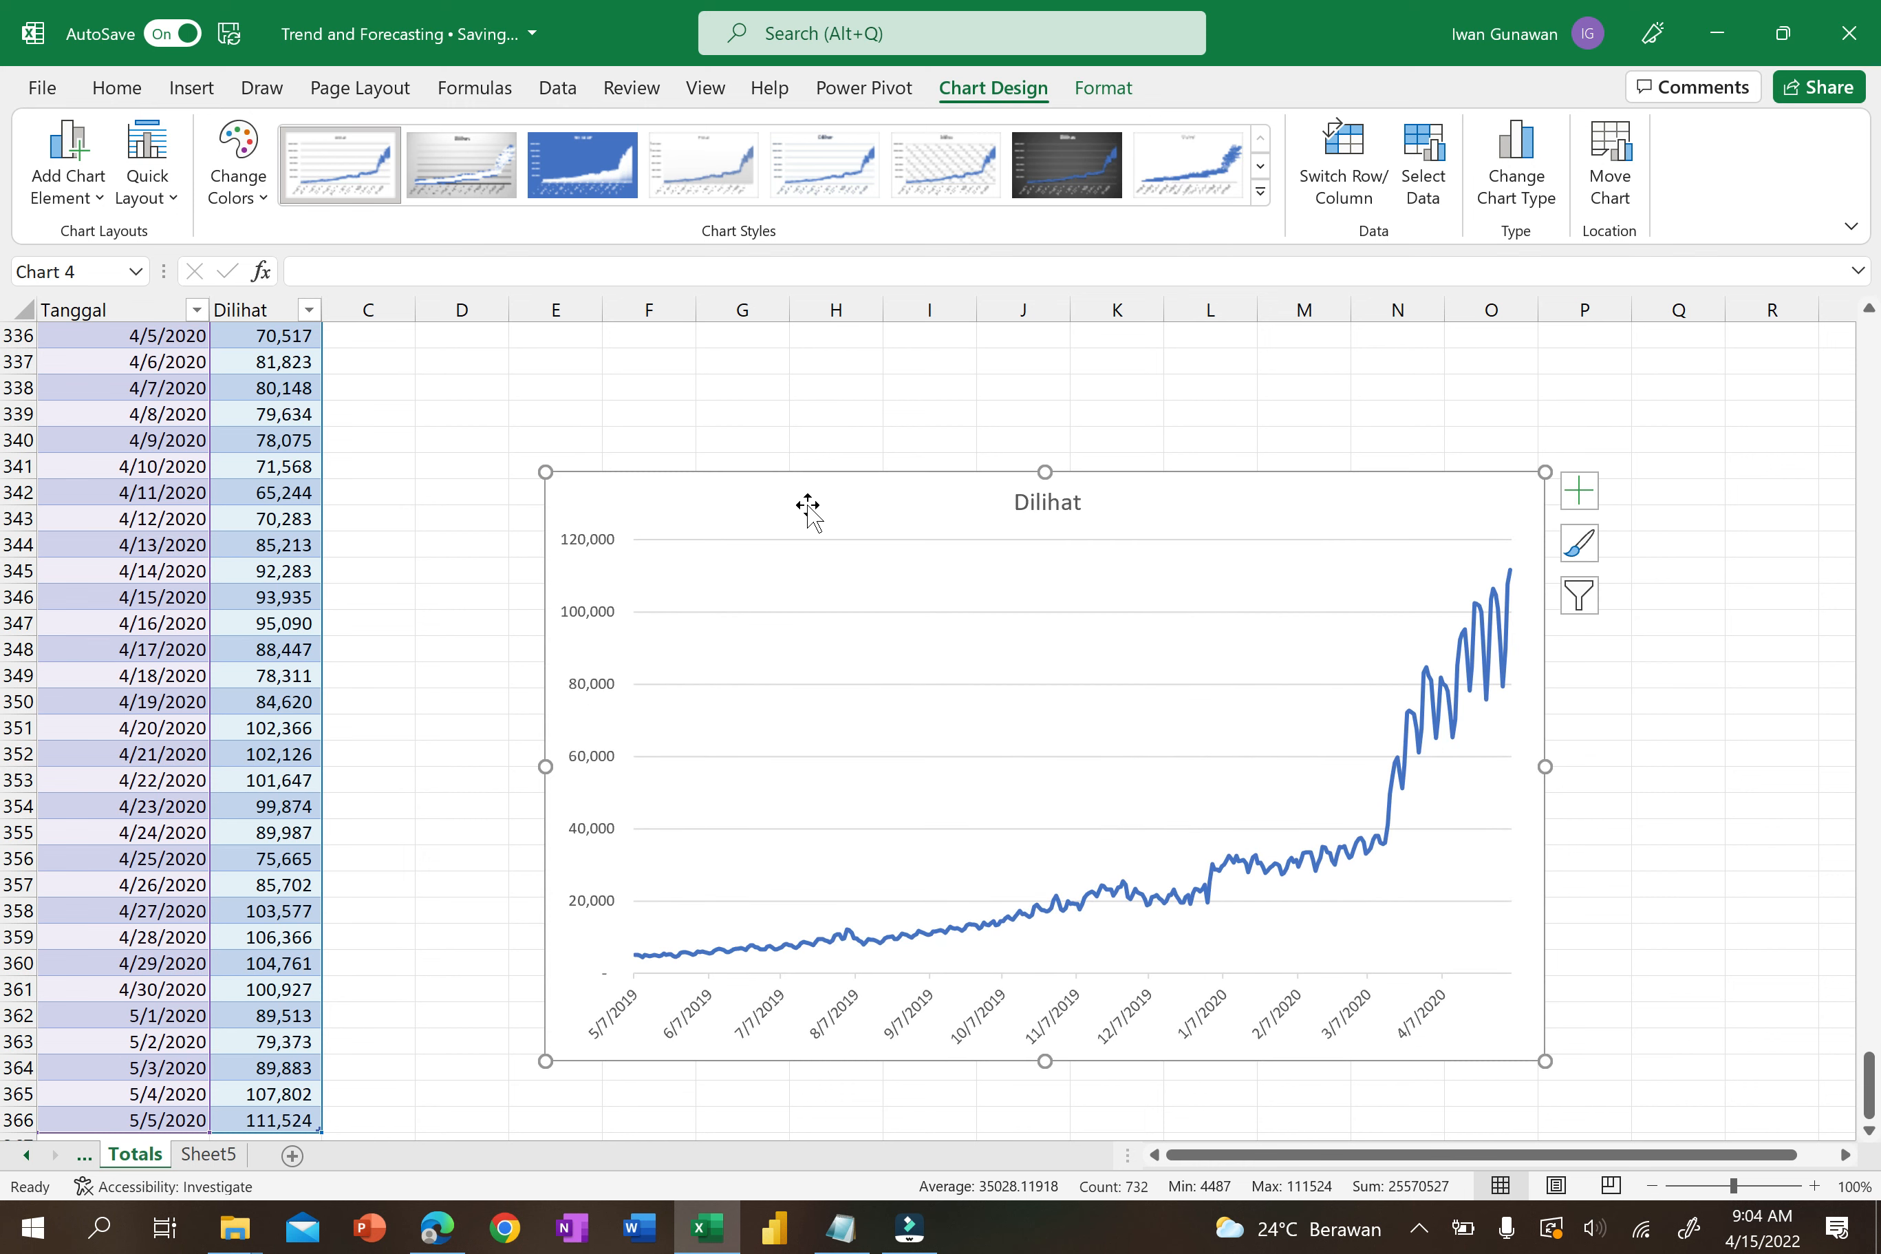
pyautogui.moveTo(803, 476); pyautogui.dragTo(478, 422)
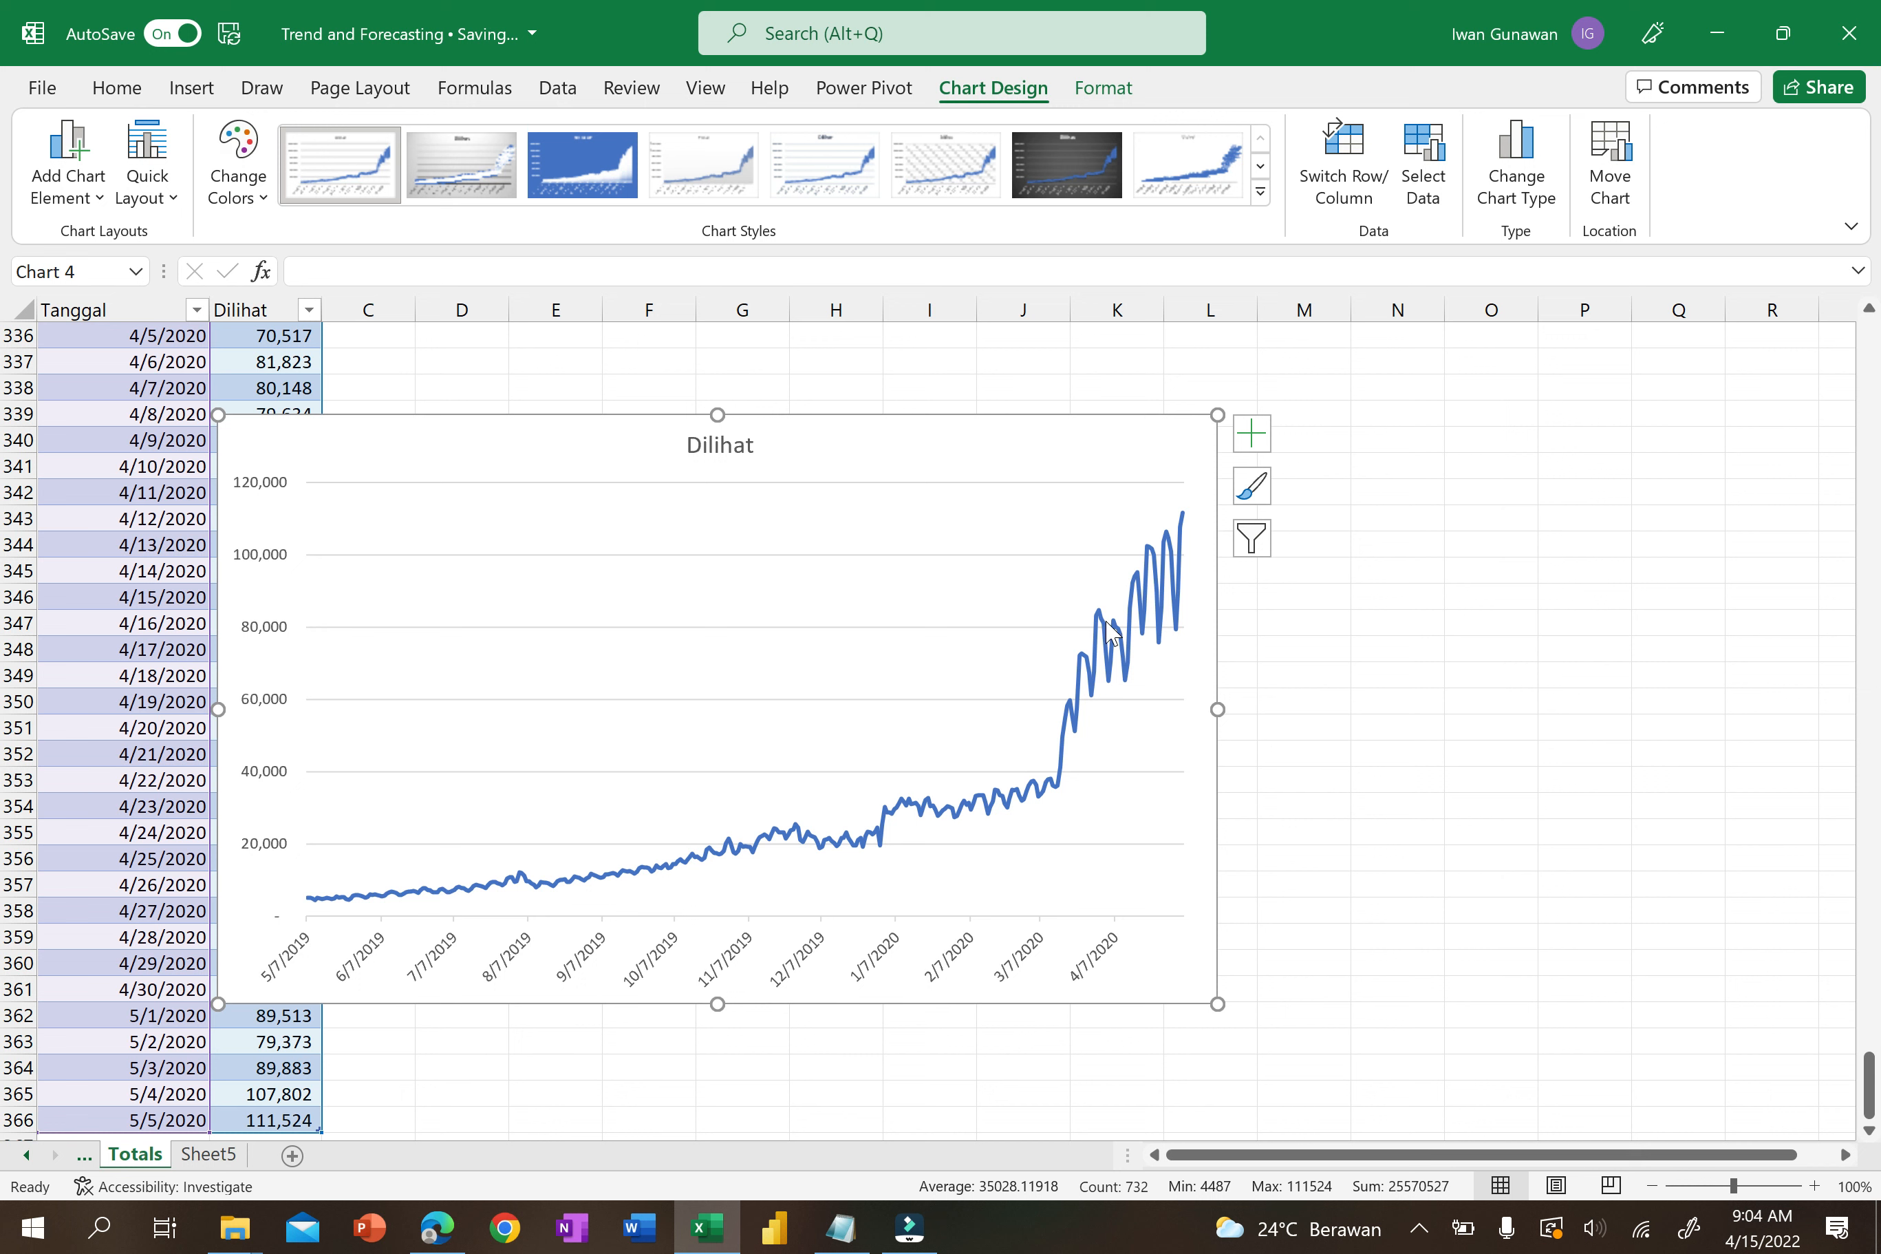
# Add a trendline to the Dilihat series and set its type to Exponential.
pyautogui.click(1109, 648)
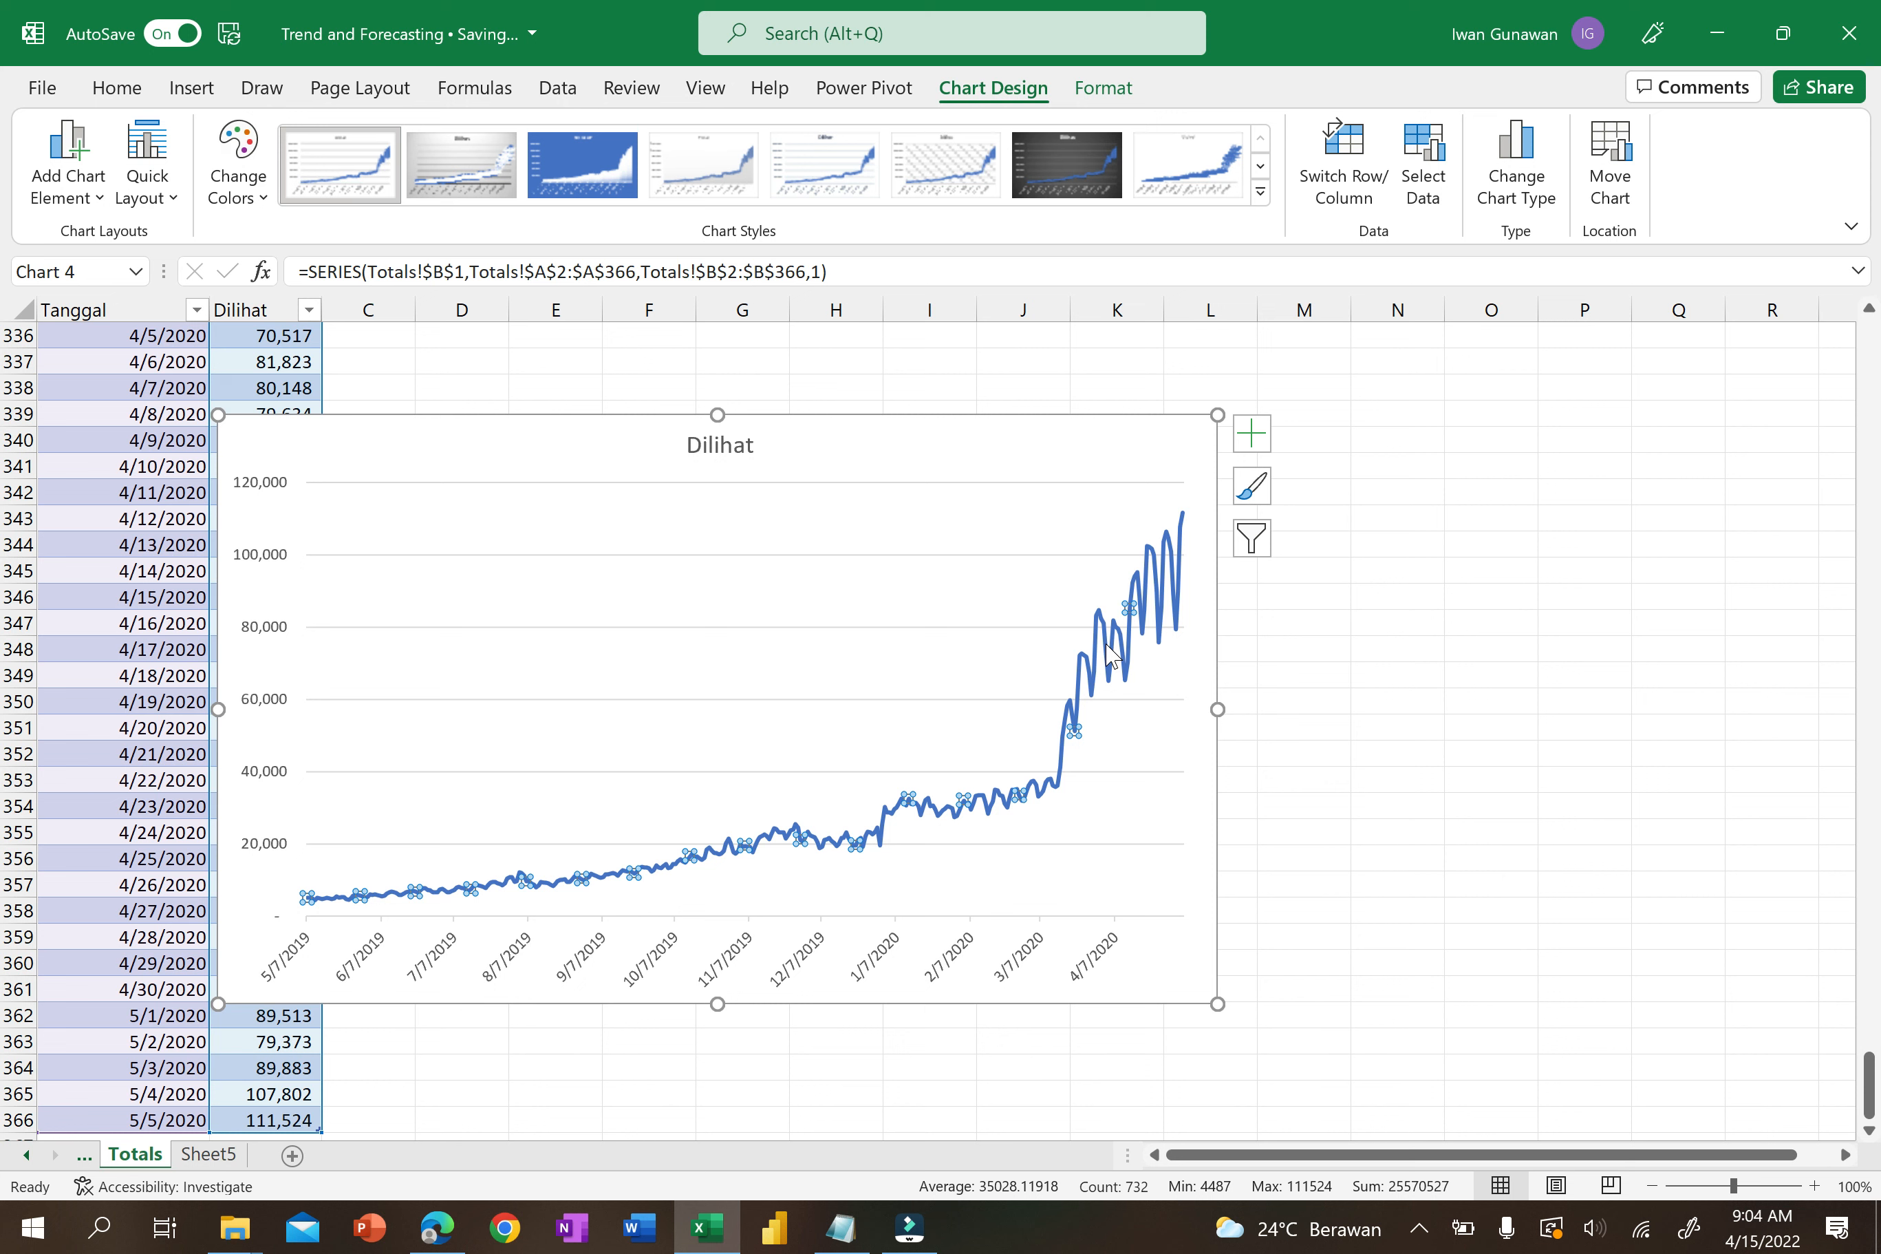
pyautogui.rightClick(1106, 644)
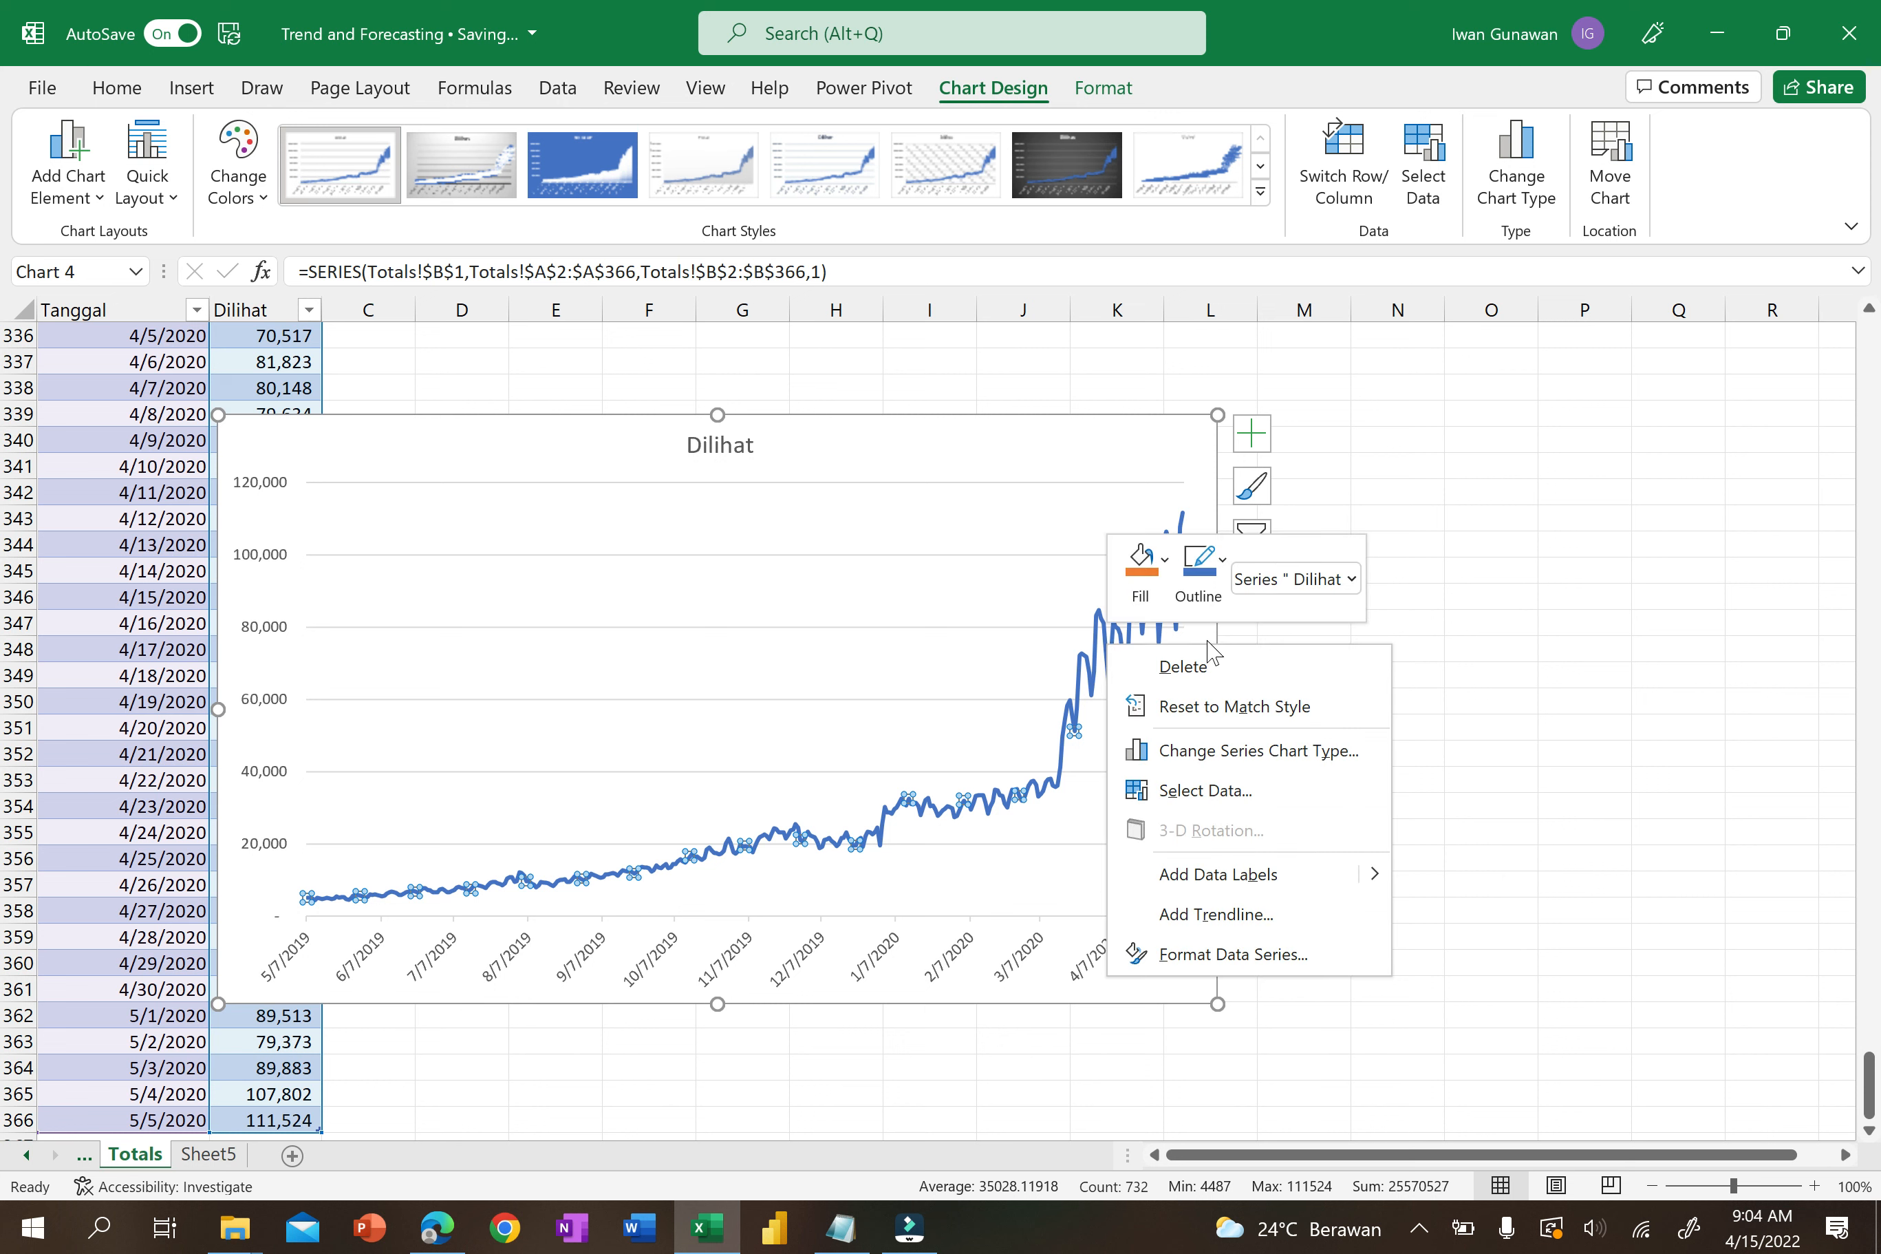
pyautogui.click(1230, 916)
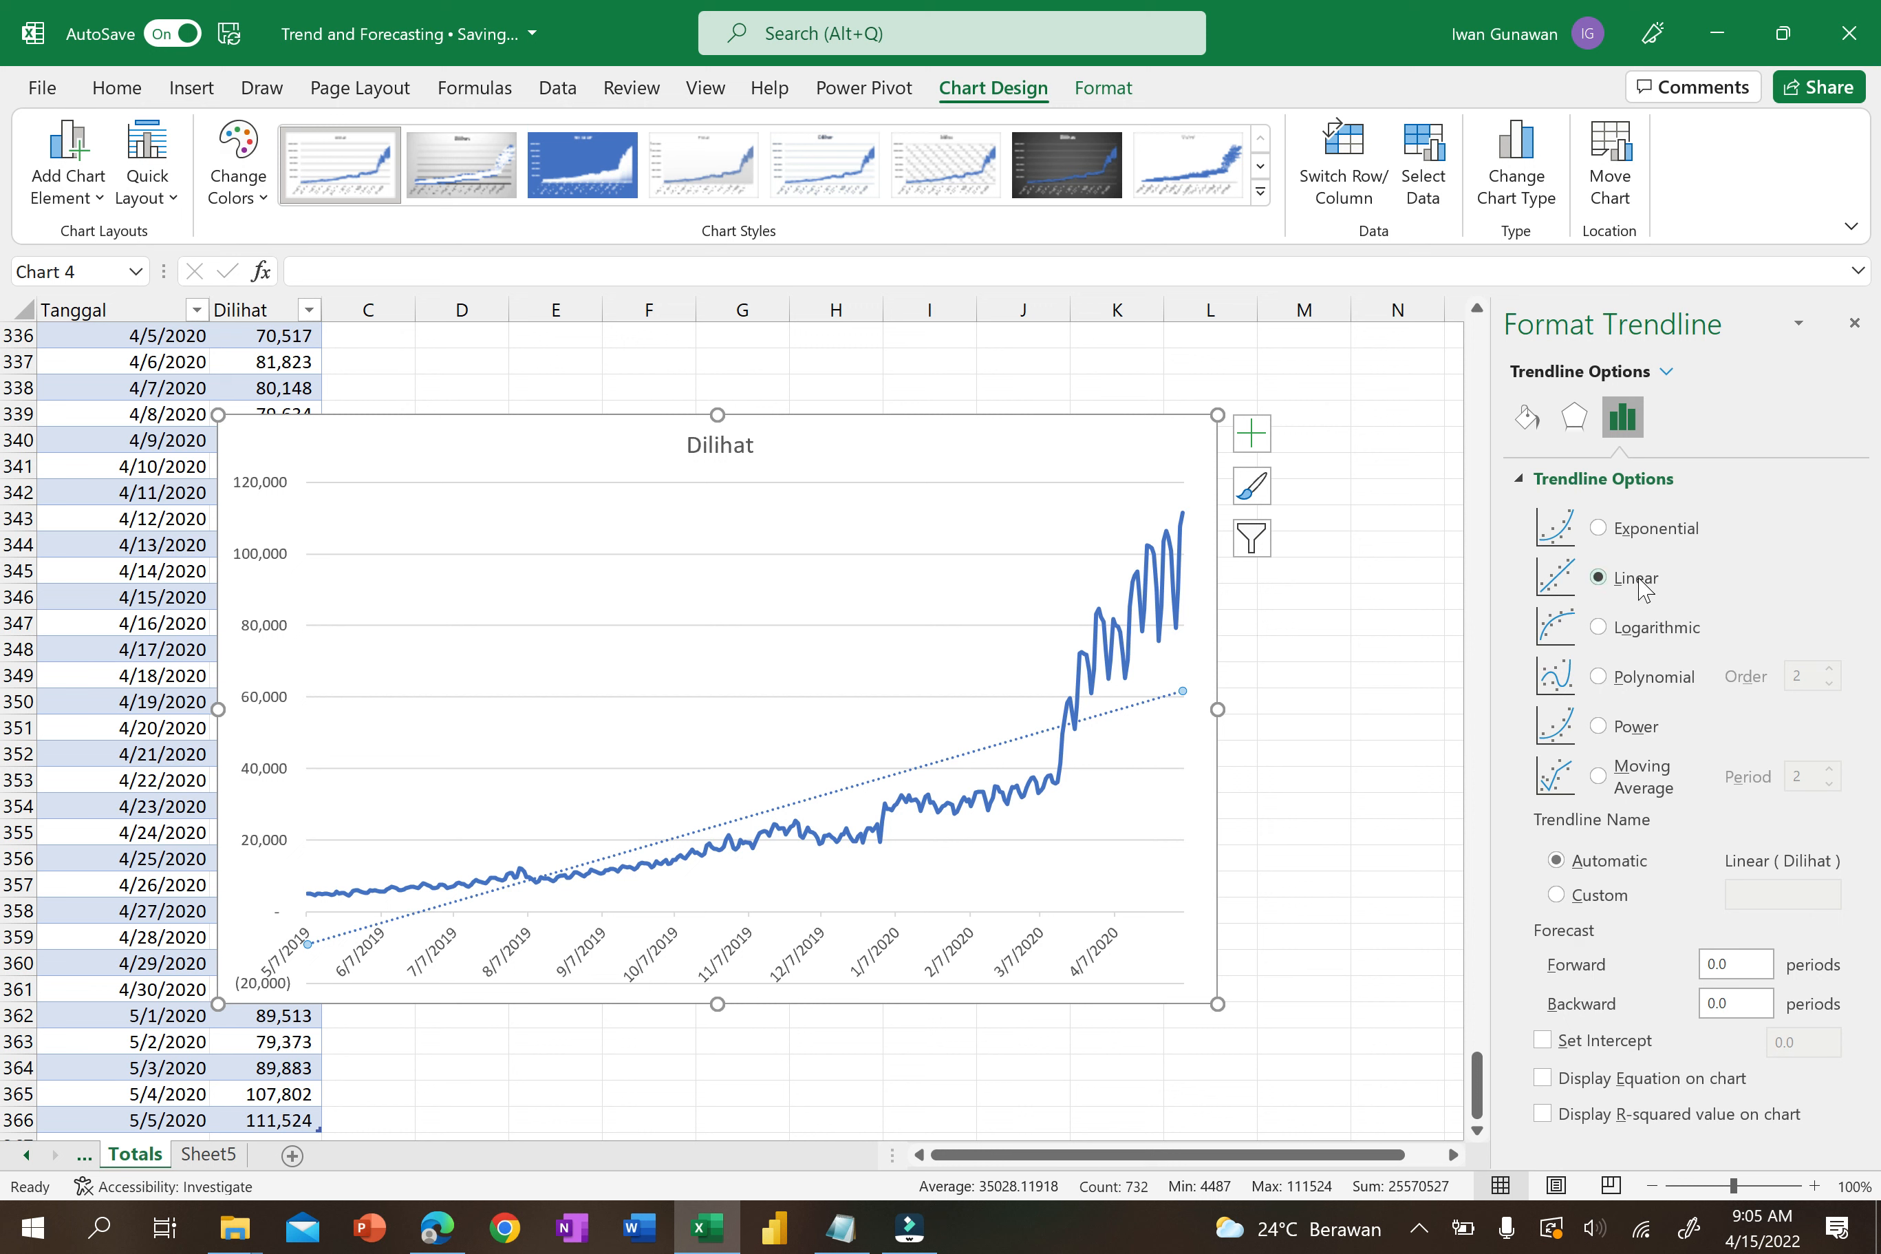
pyautogui.click(1601, 530)
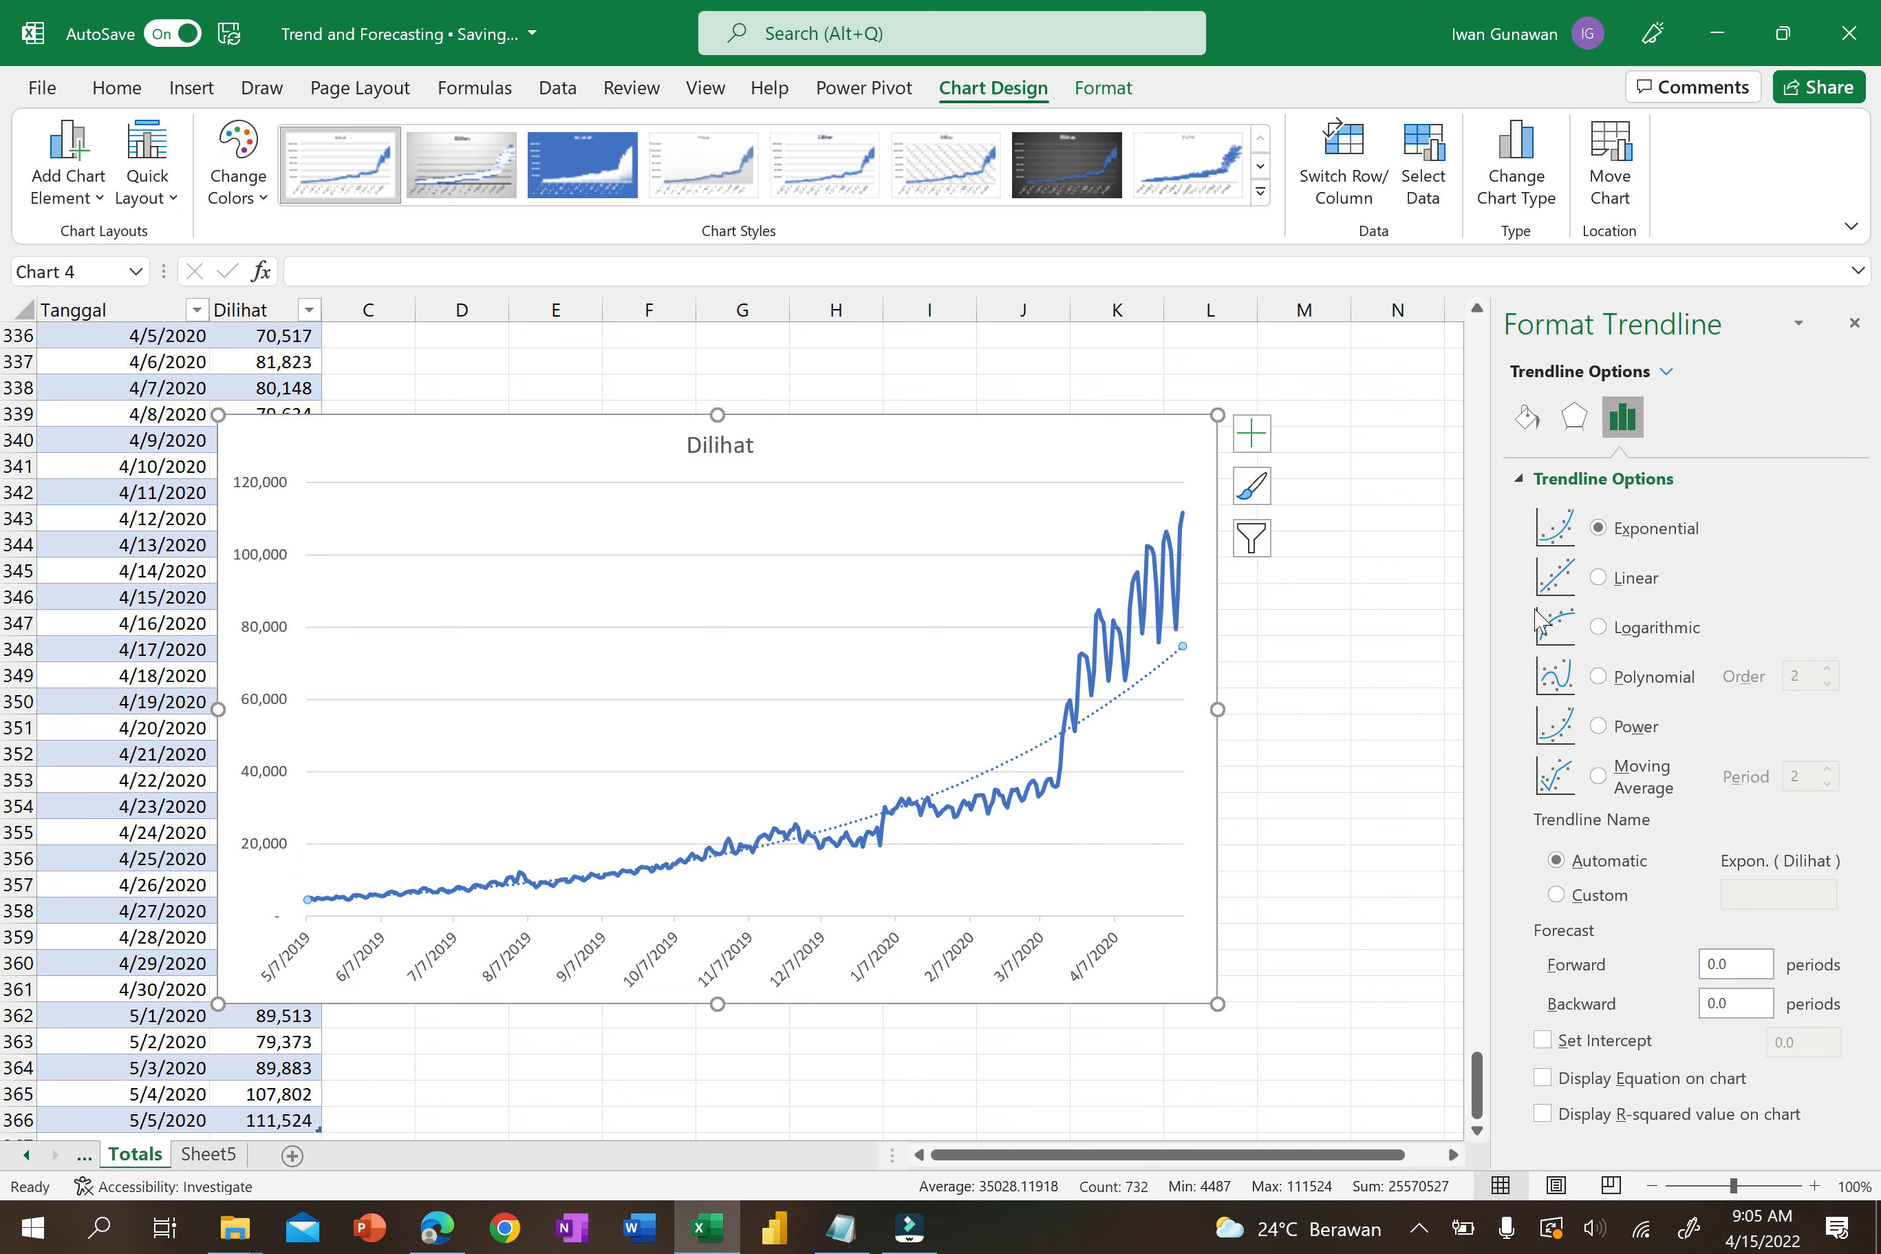
# Try the Logarithmic, Polynomial, Power and 5-period Moving Average trendline types, and return to Exponential.
pyautogui.click(1599, 629)
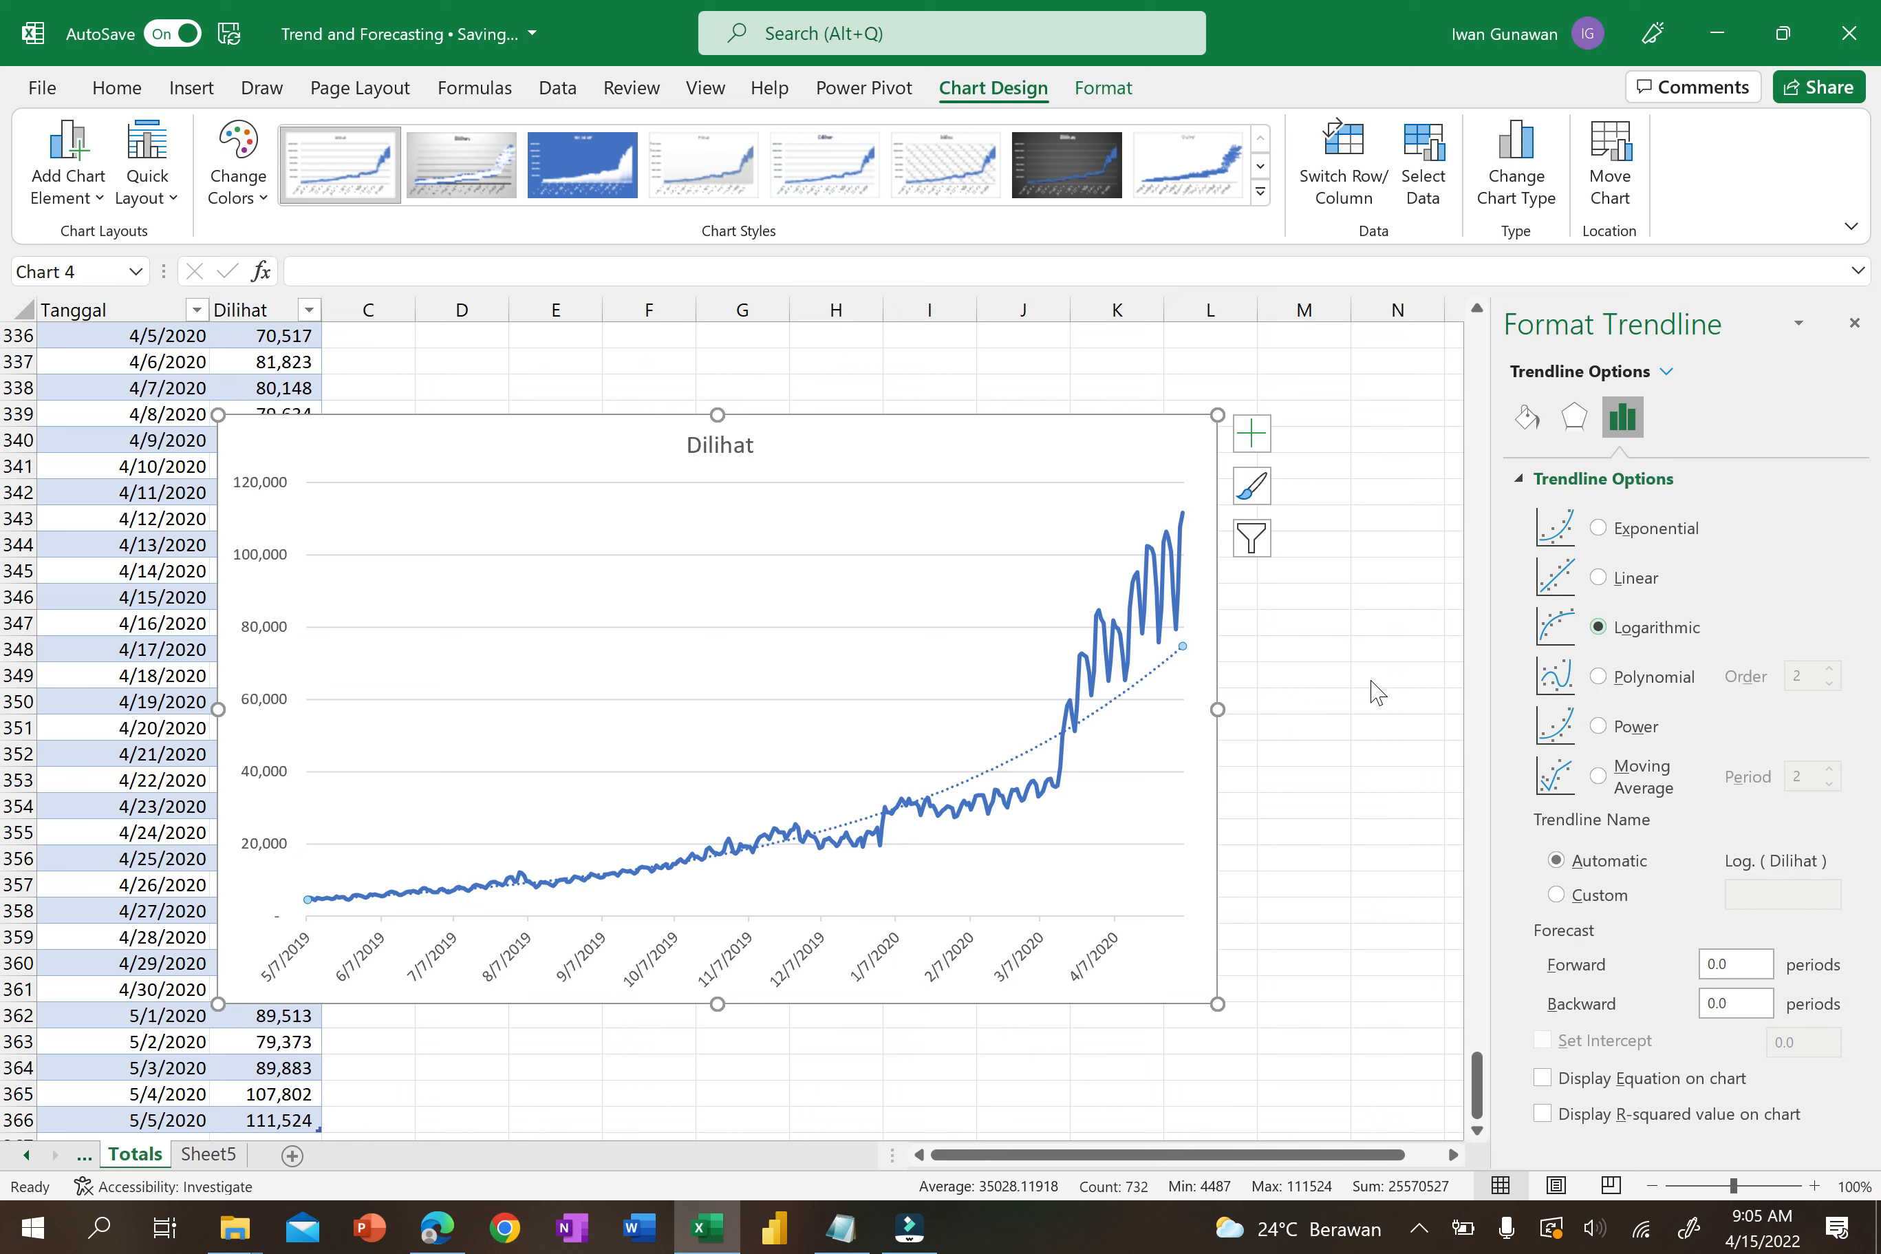
pyautogui.click(1598, 677)
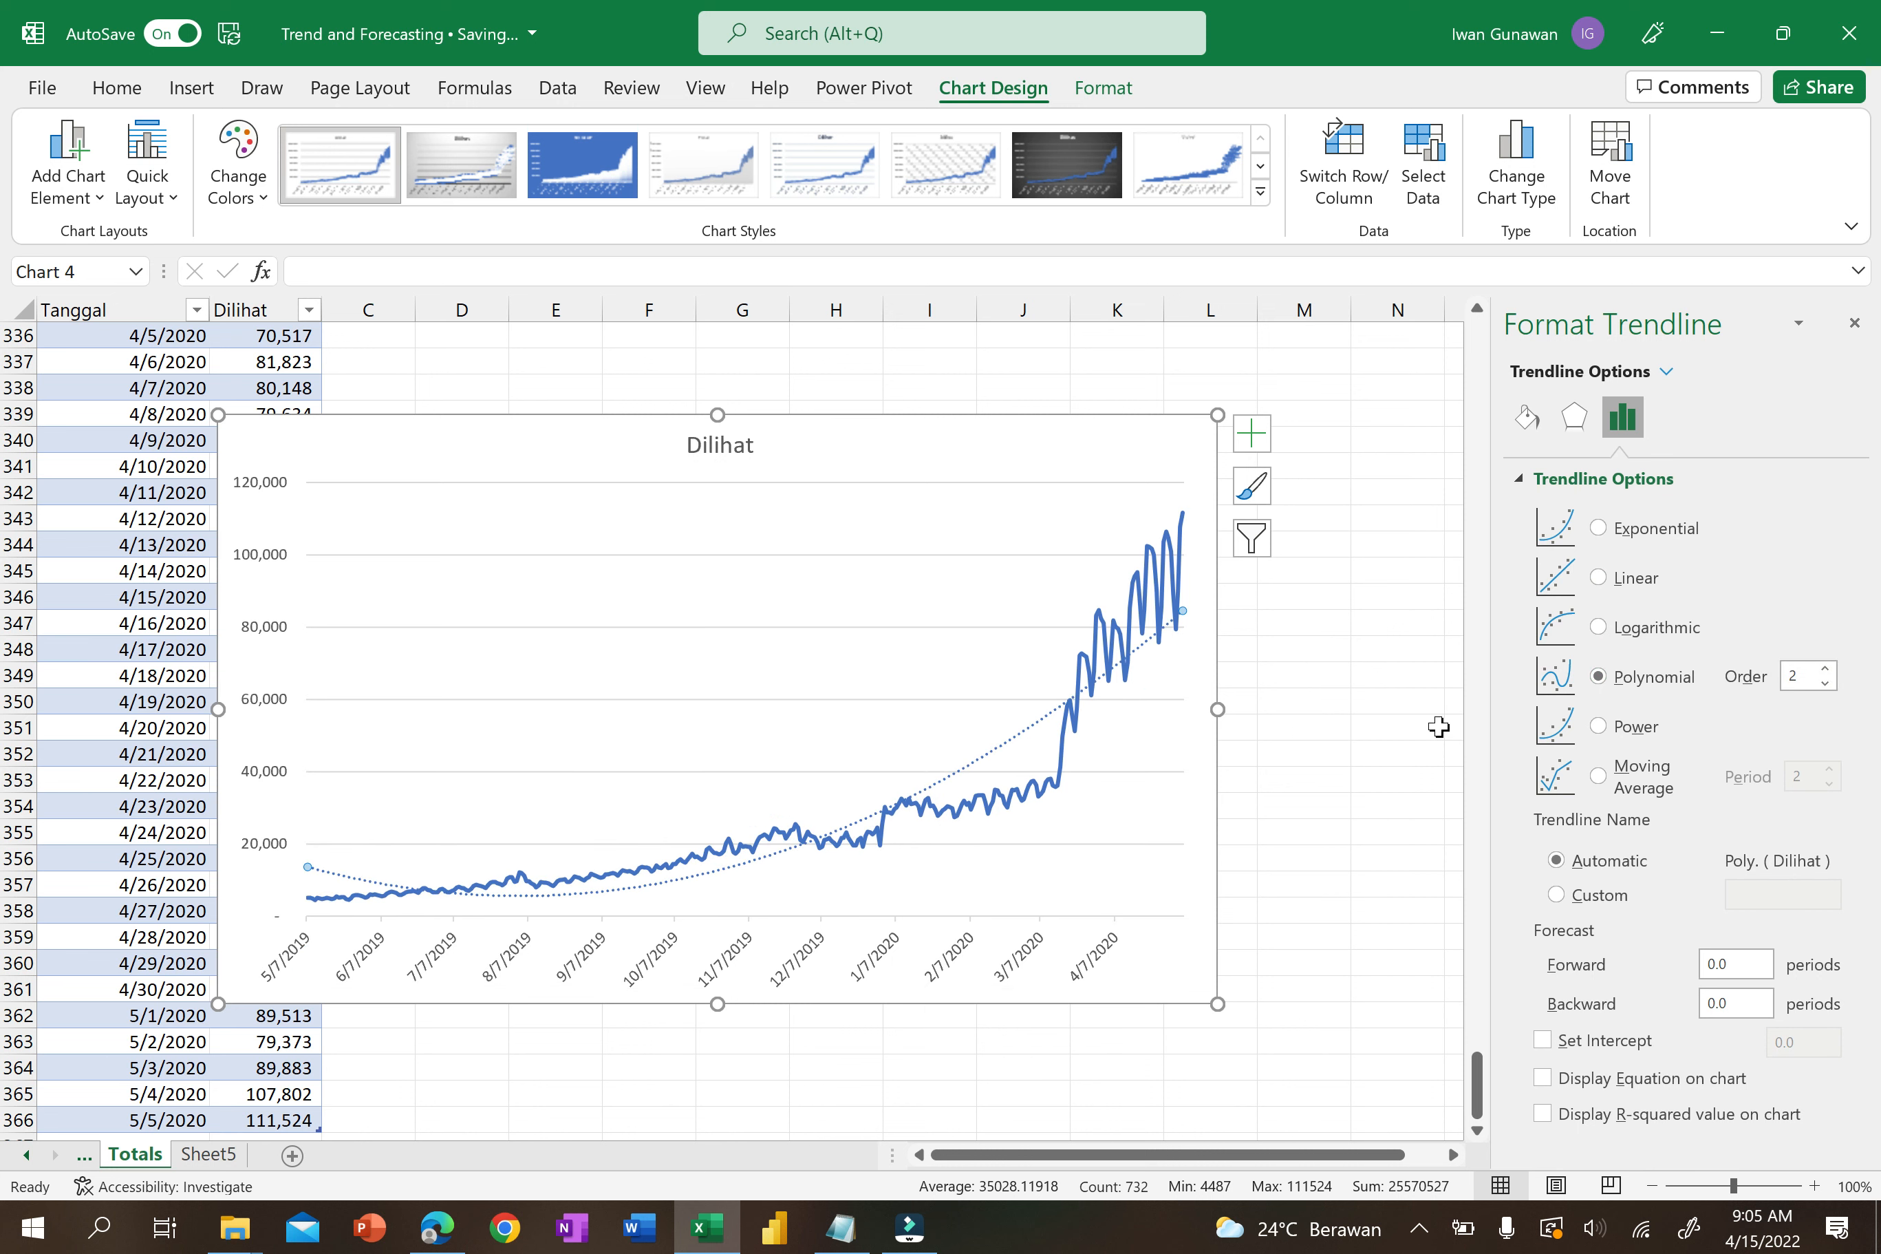
pyautogui.click(1599, 726)
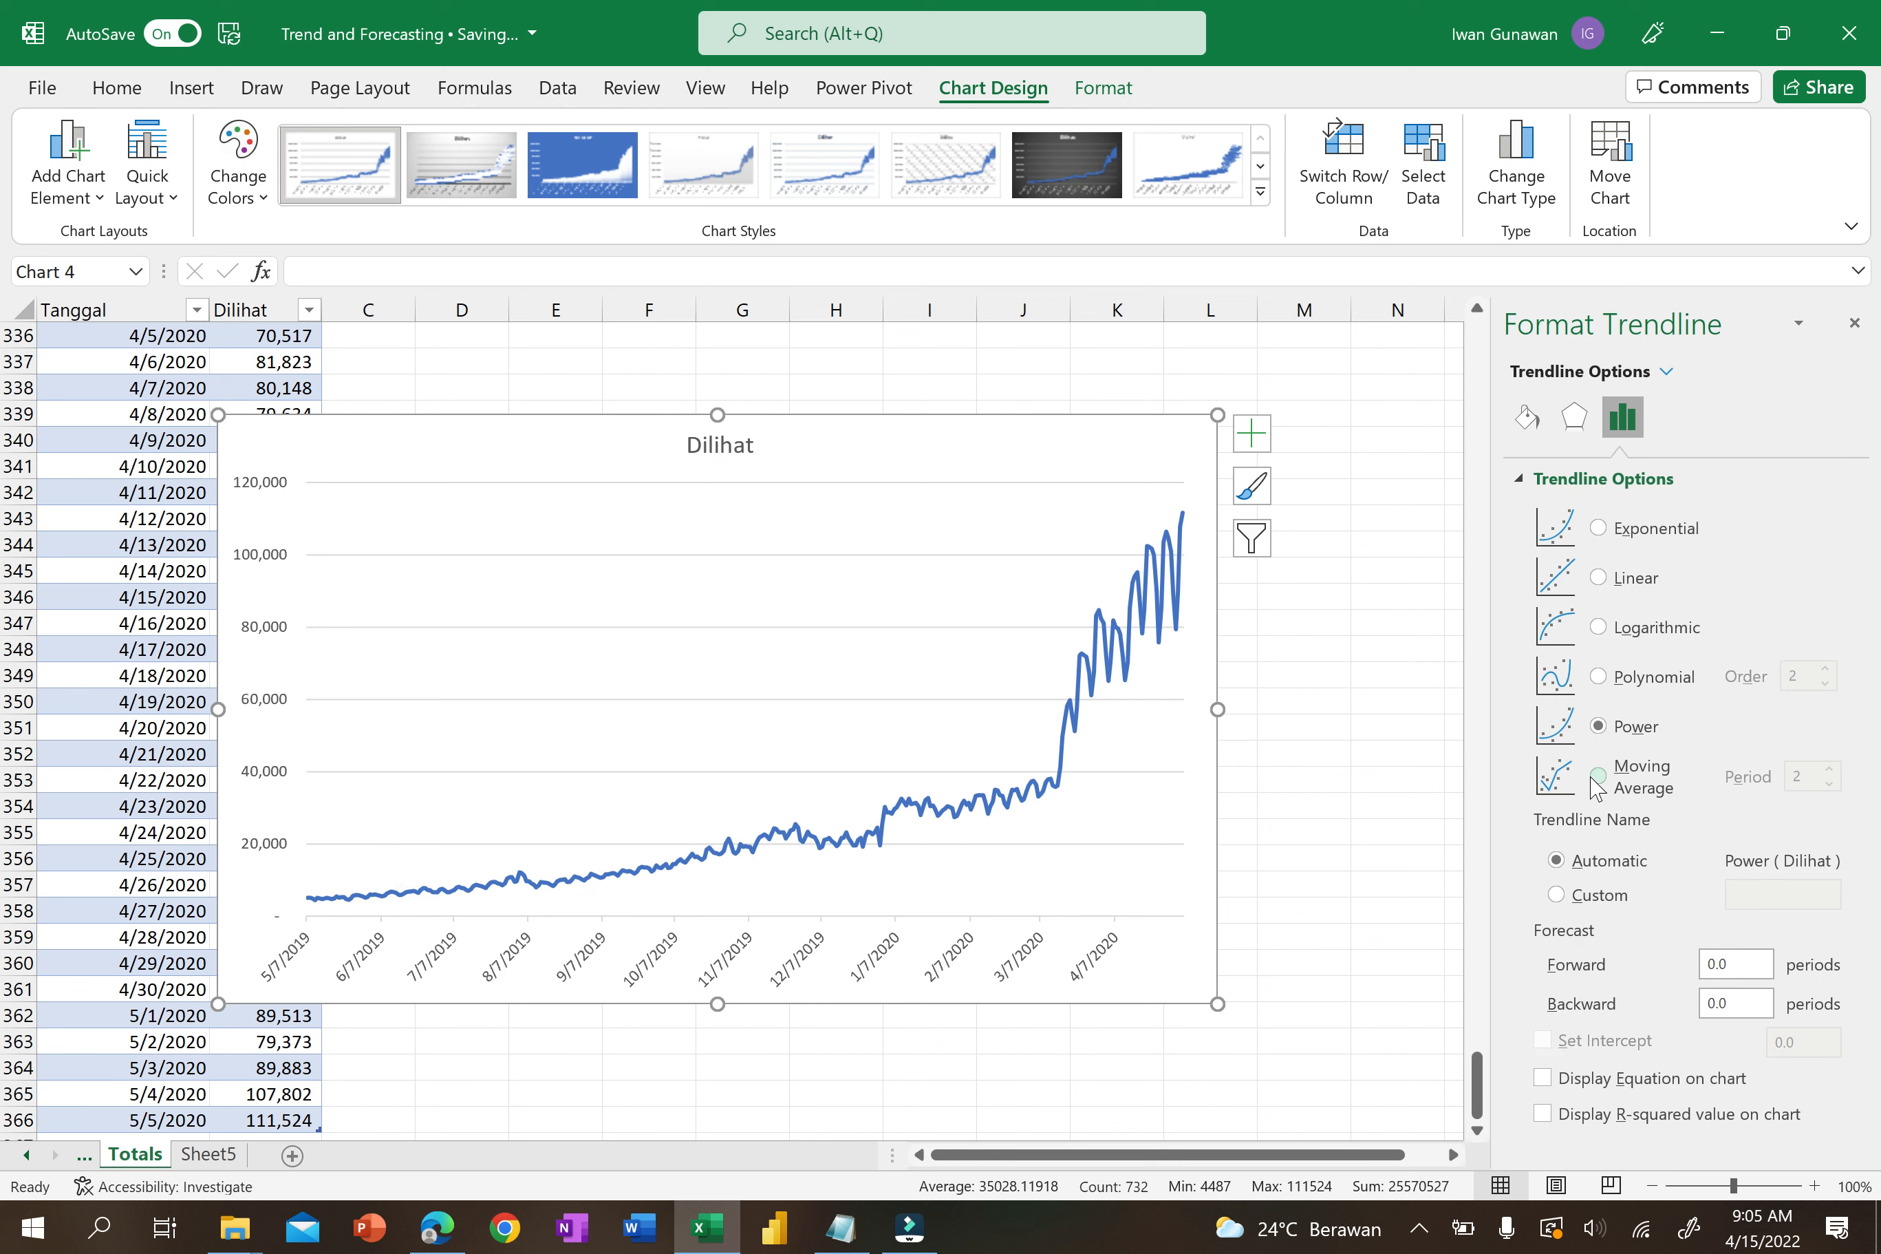
pyautogui.click(1599, 776)
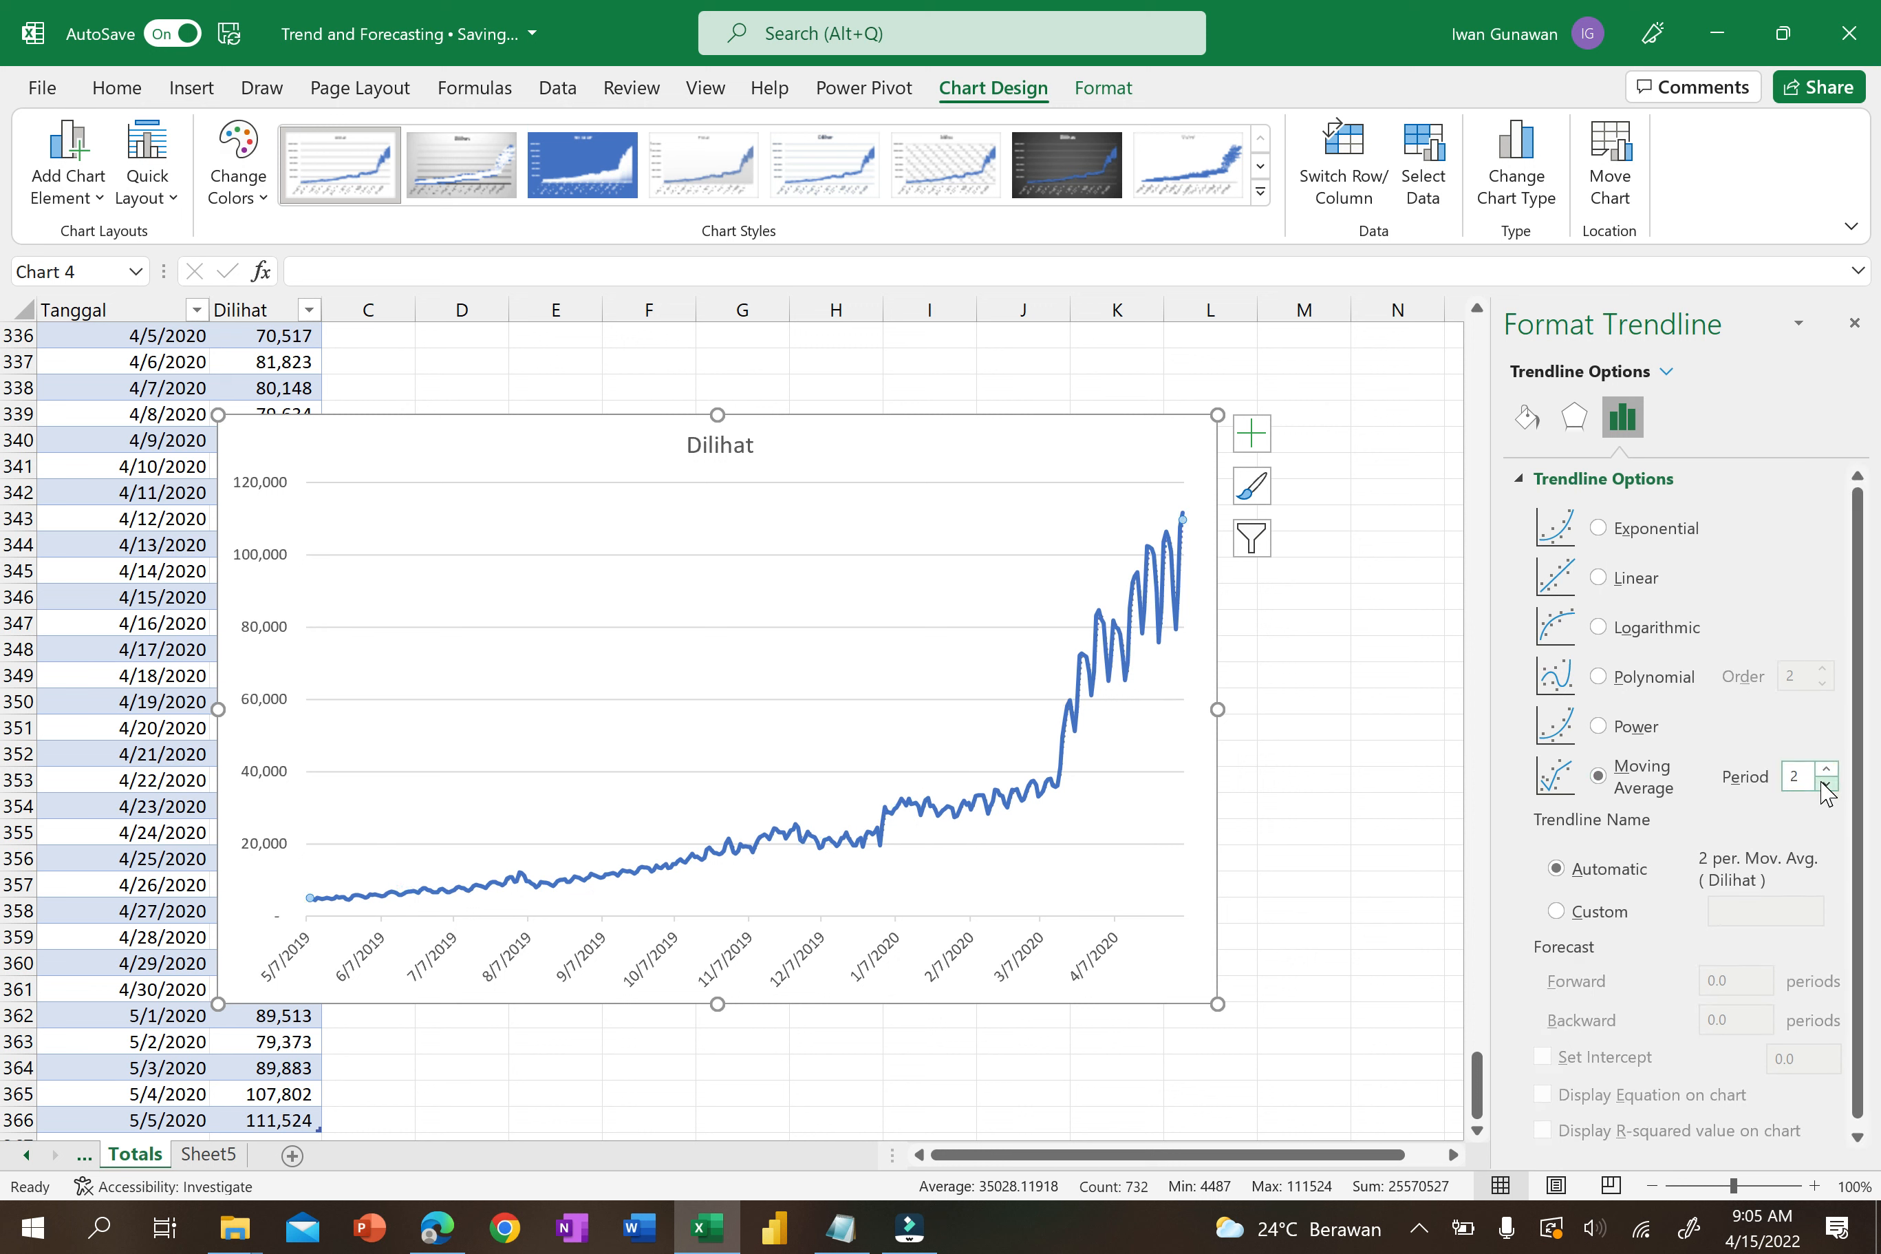
pyautogui.doubleClick(1798, 776)
pyautogui.write('5')
pyautogui.click(1598, 528)
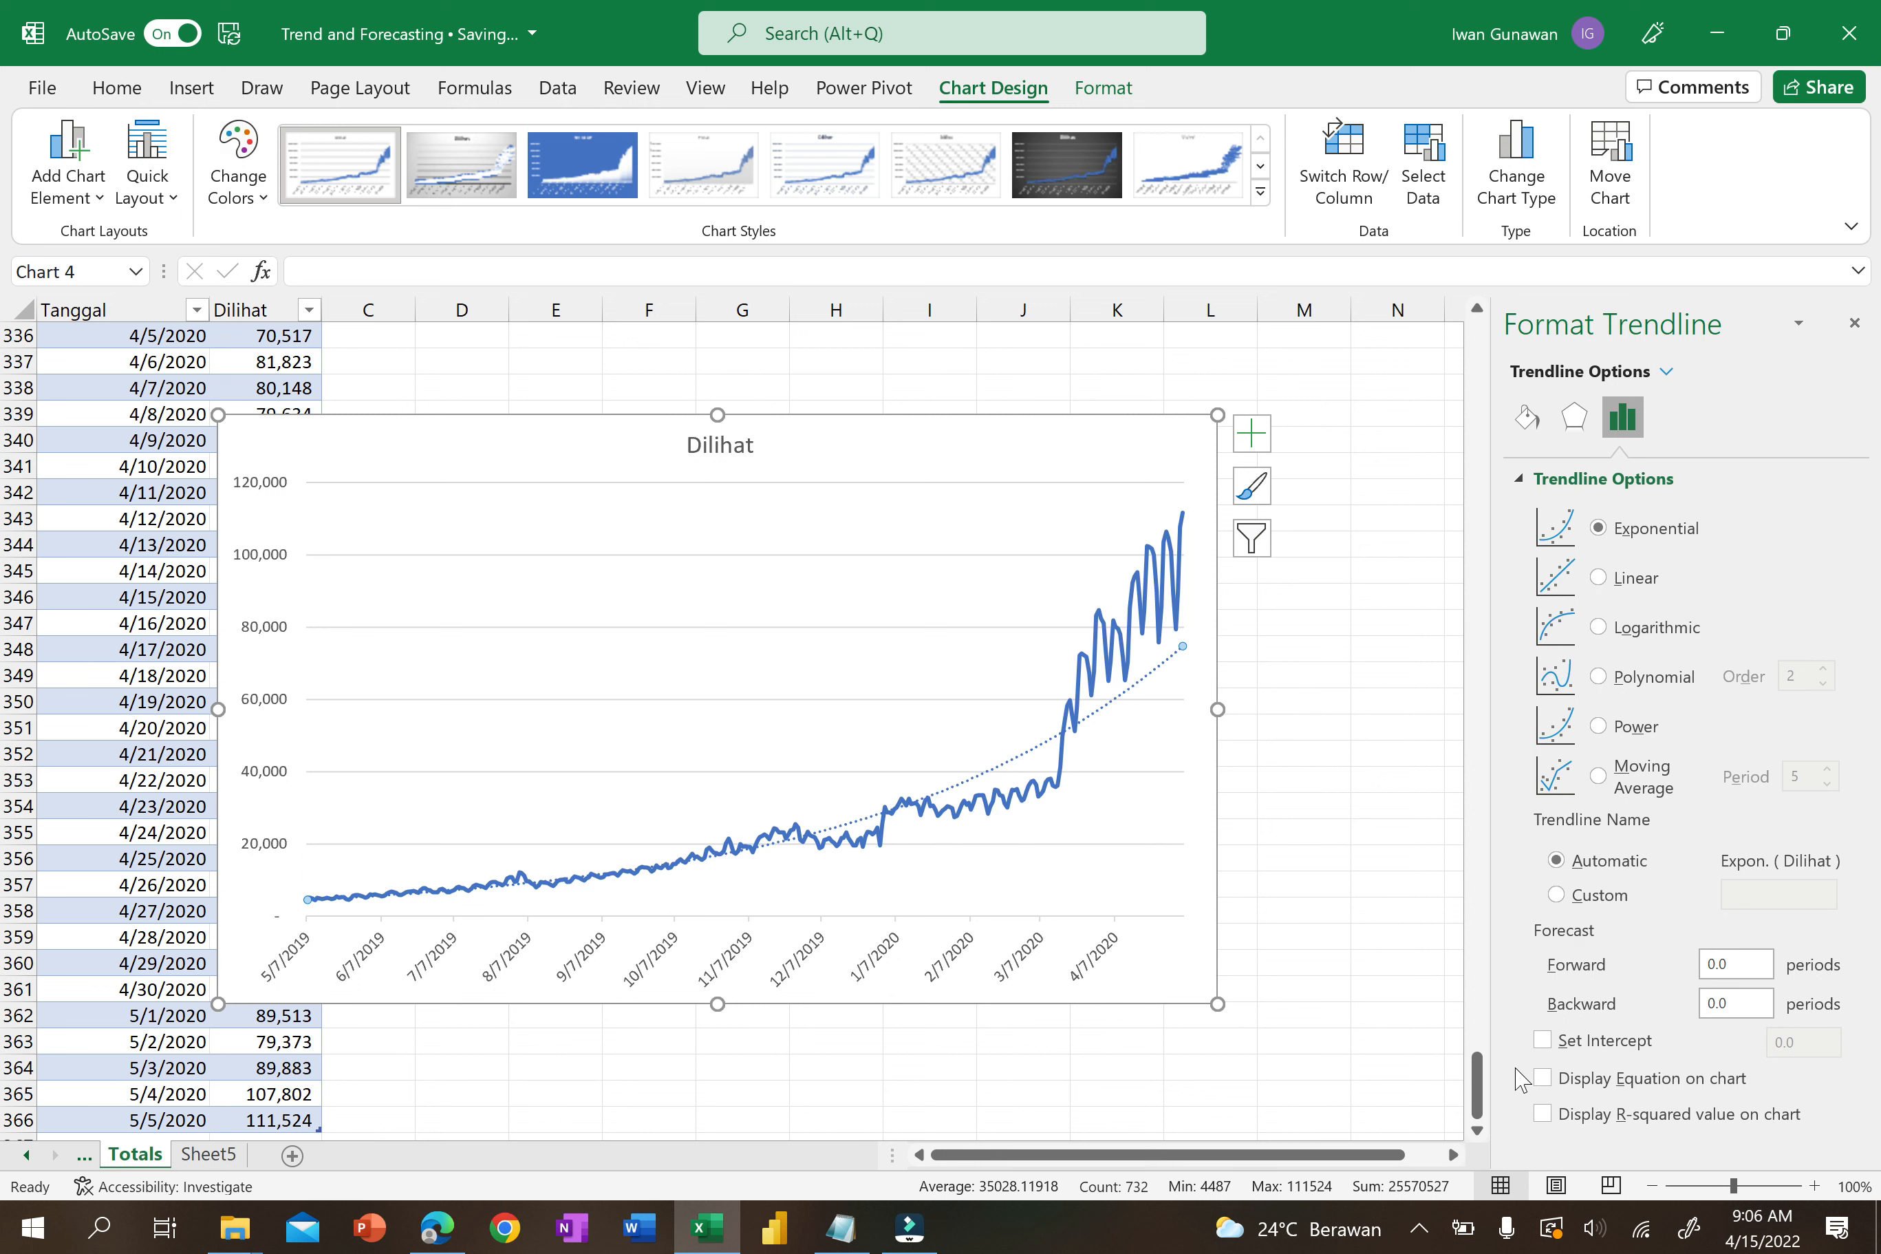
# Display the trendline's R-squared value on the chart and place its label in the empty area above the curve.
pyautogui.click(1548, 1116)
pyautogui.click(1083, 654)
pyautogui.moveTo(1083, 654); pyautogui.dragTo(869, 561)
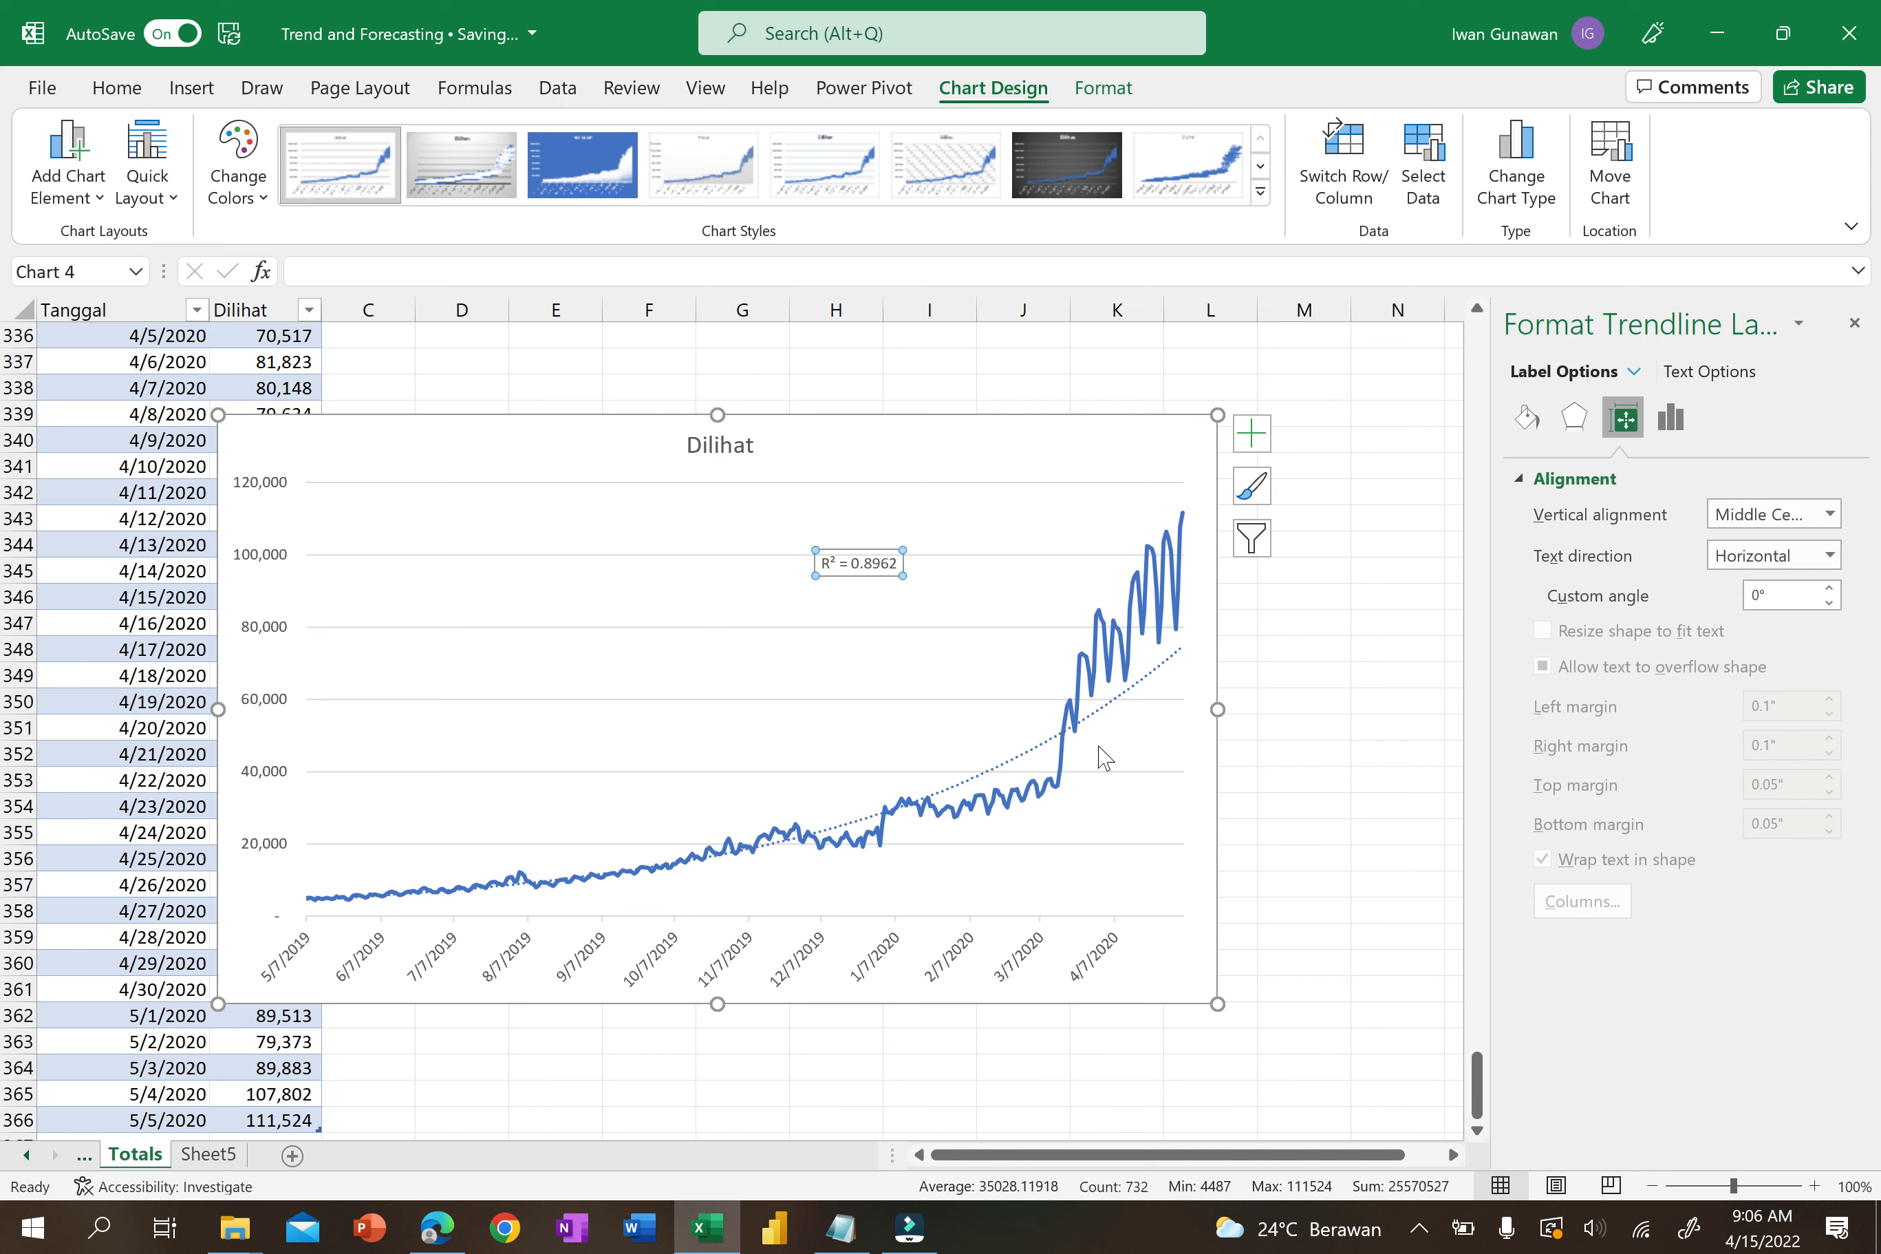
# Compare the R-squared value for Linear, Logarithmic and Polynomial trendlines, and return to Exponential.
pyautogui.click(1161, 667)
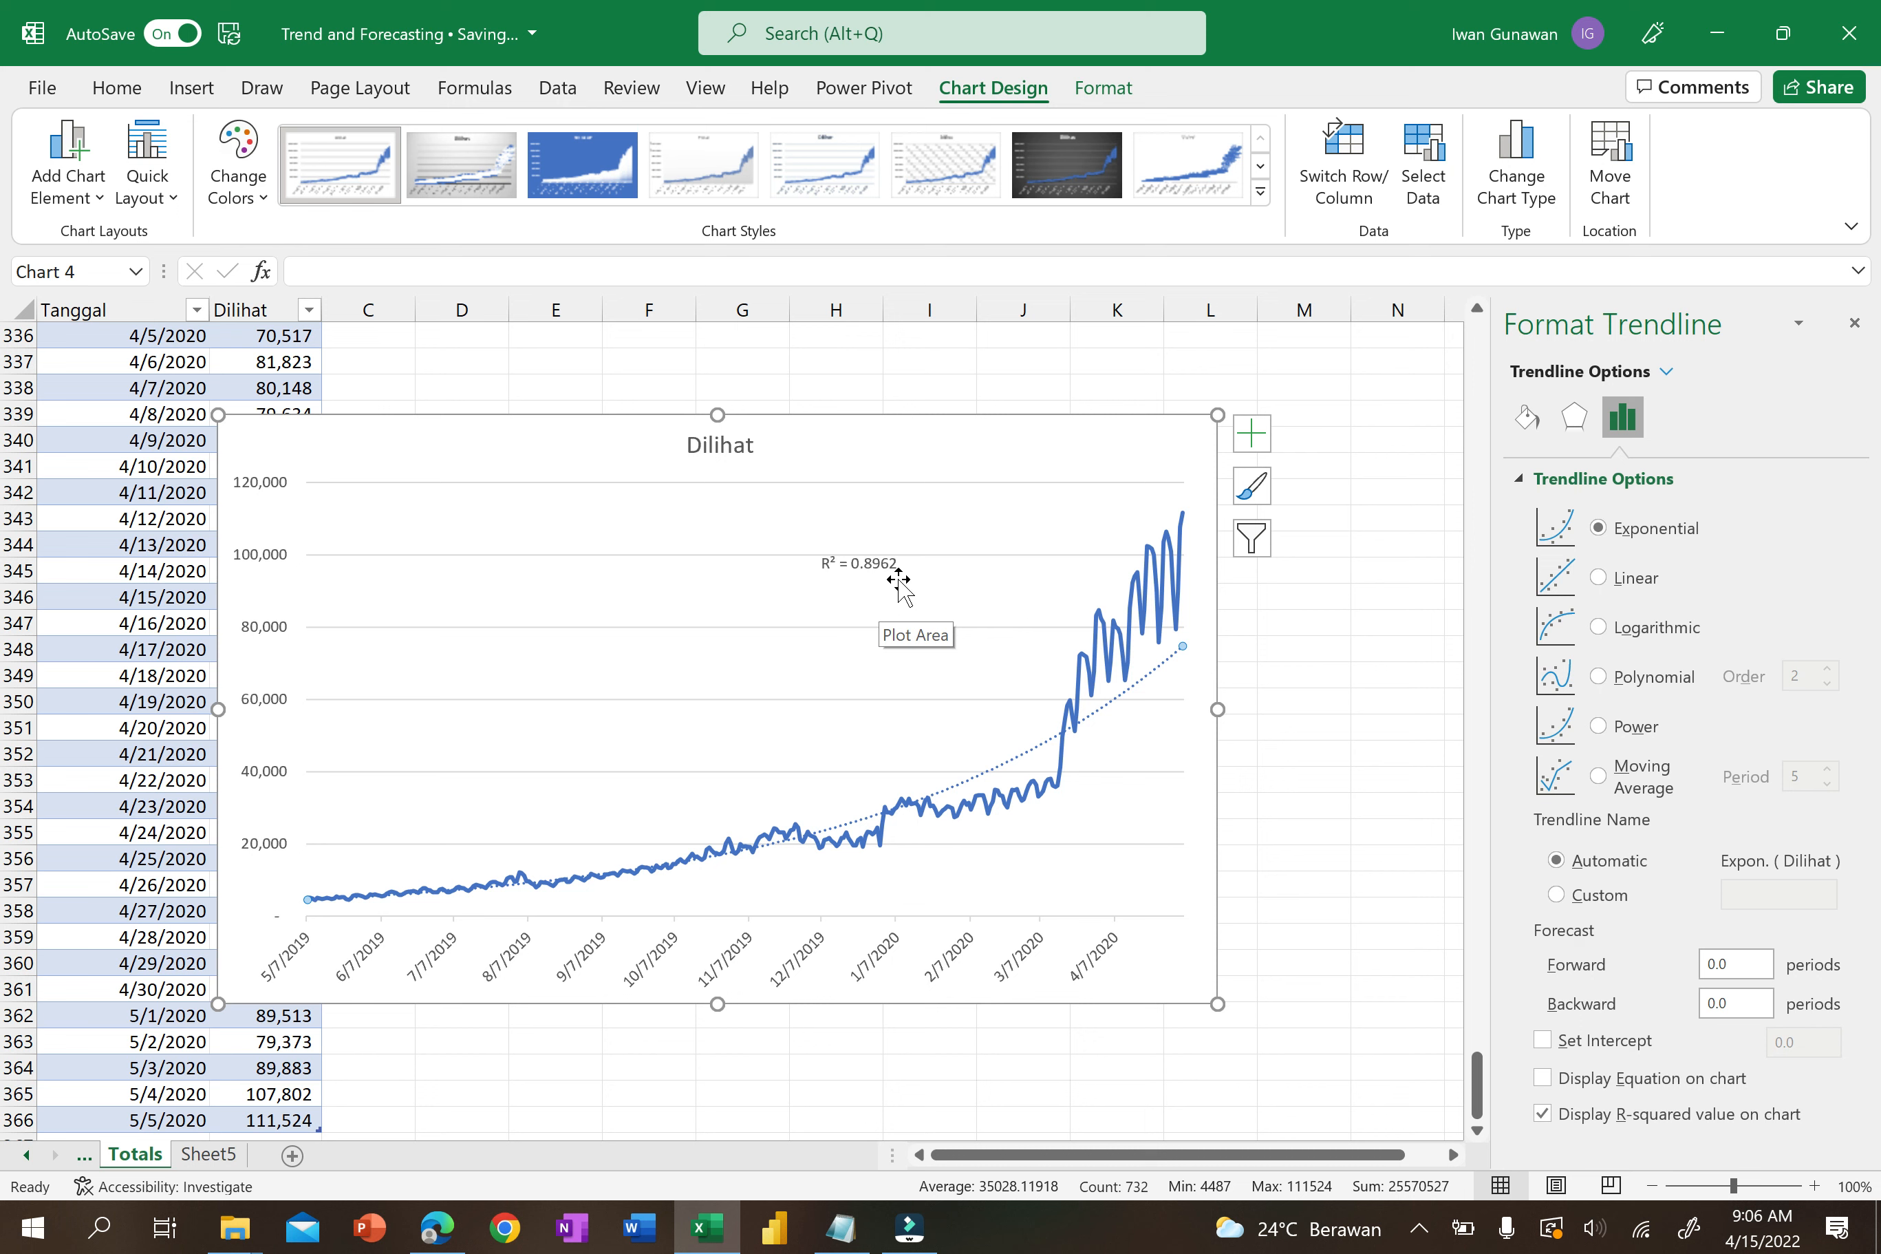
pyautogui.click(1599, 577)
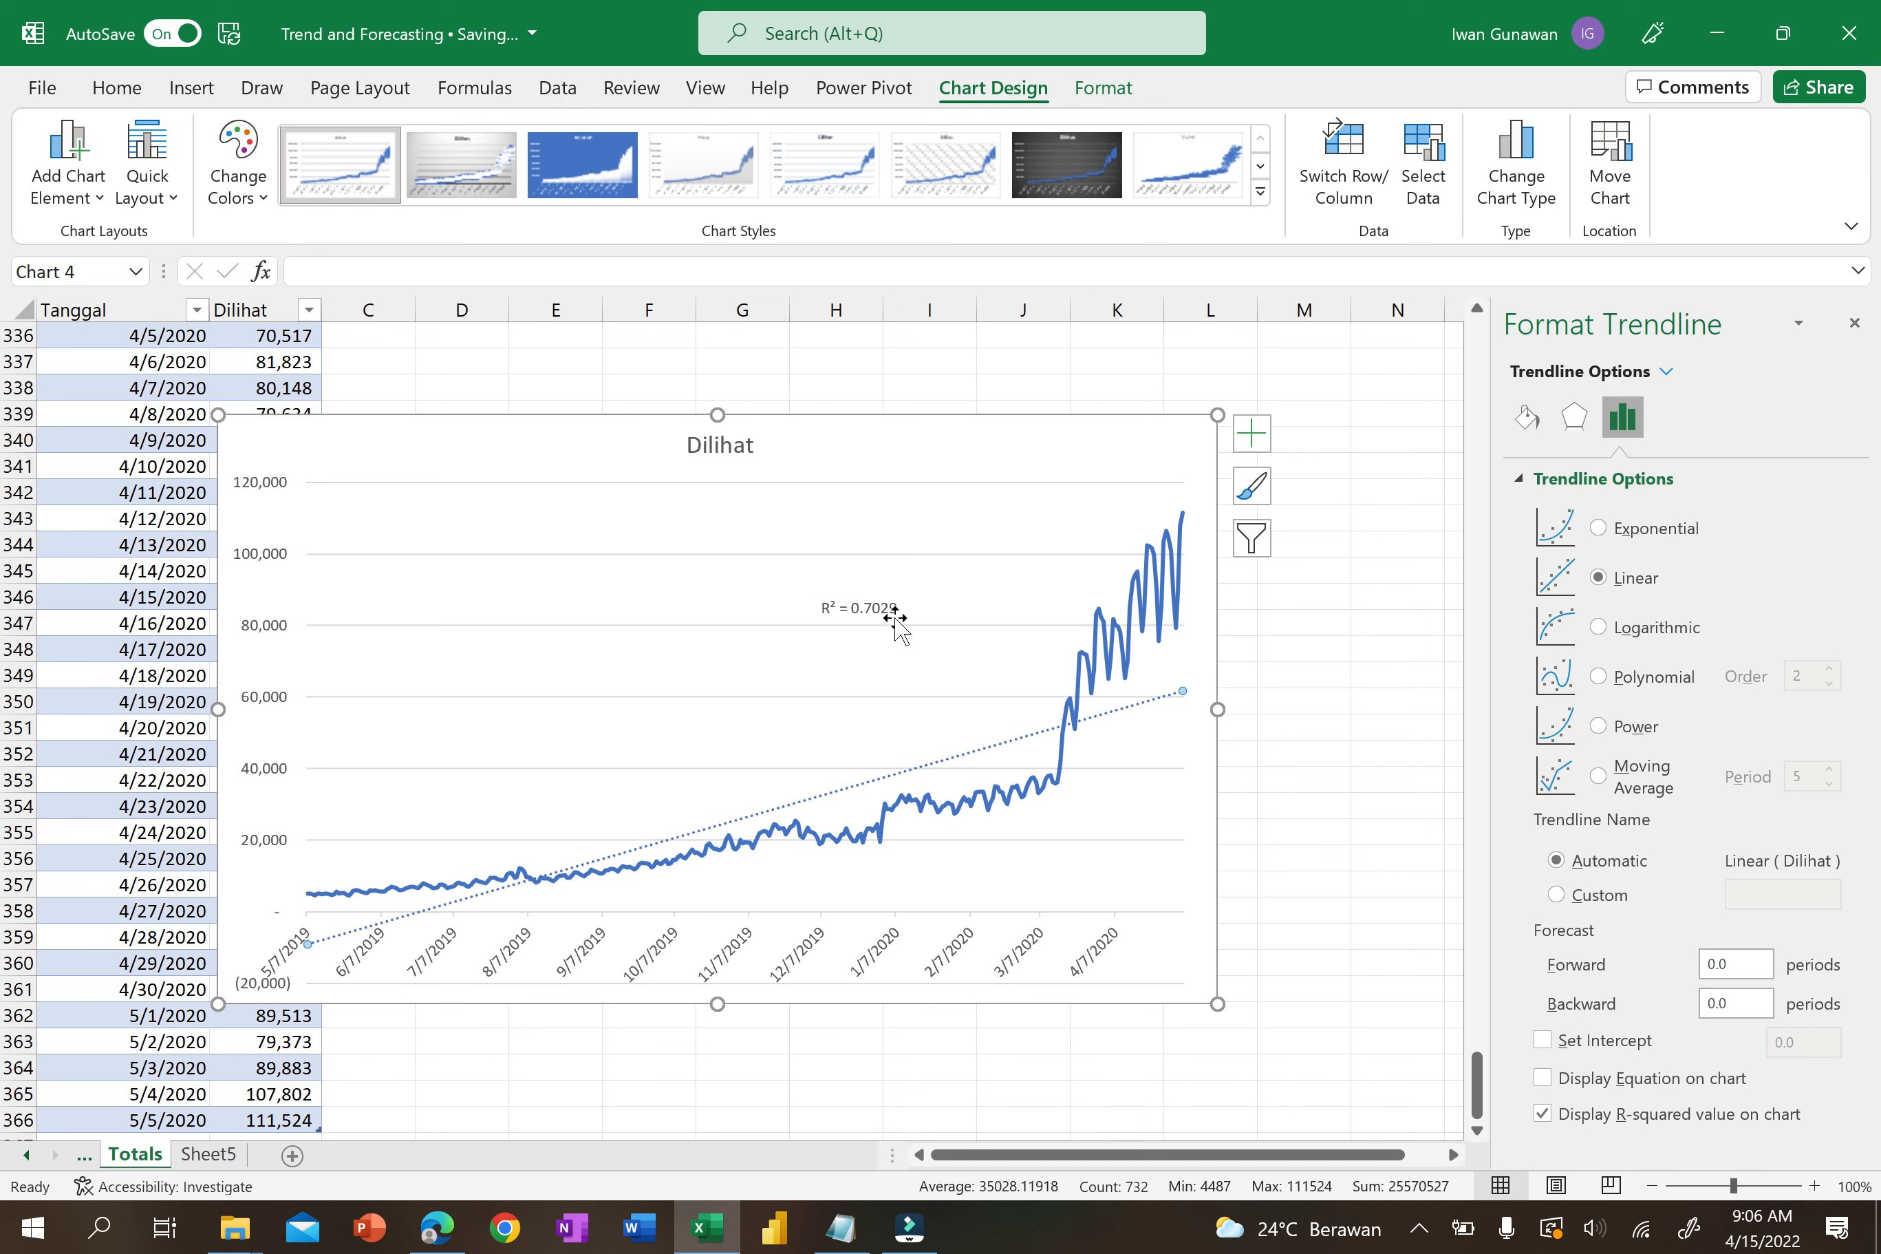
pyautogui.click(1597, 629)
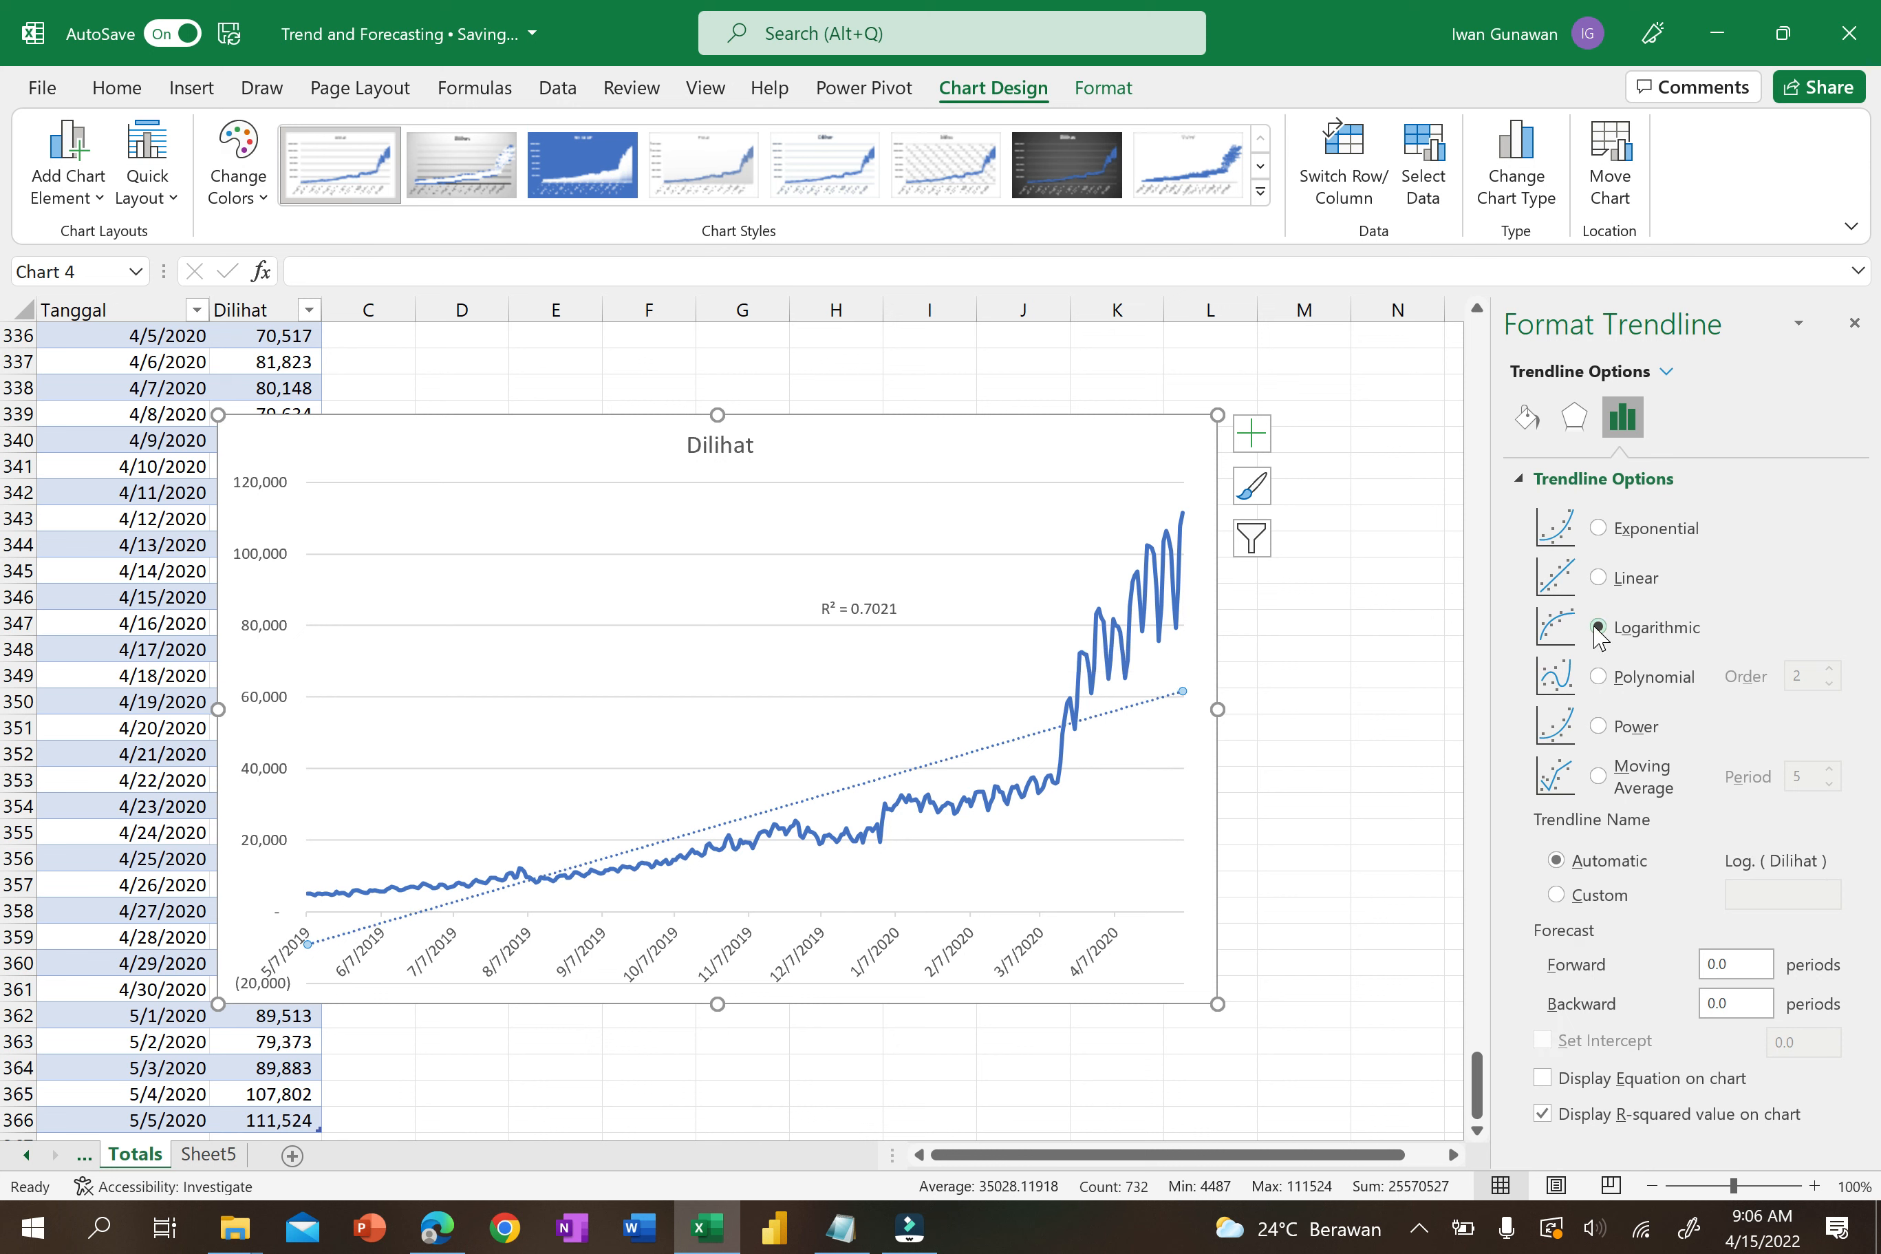
pyautogui.click(1611, 680)
pyautogui.click(1609, 531)
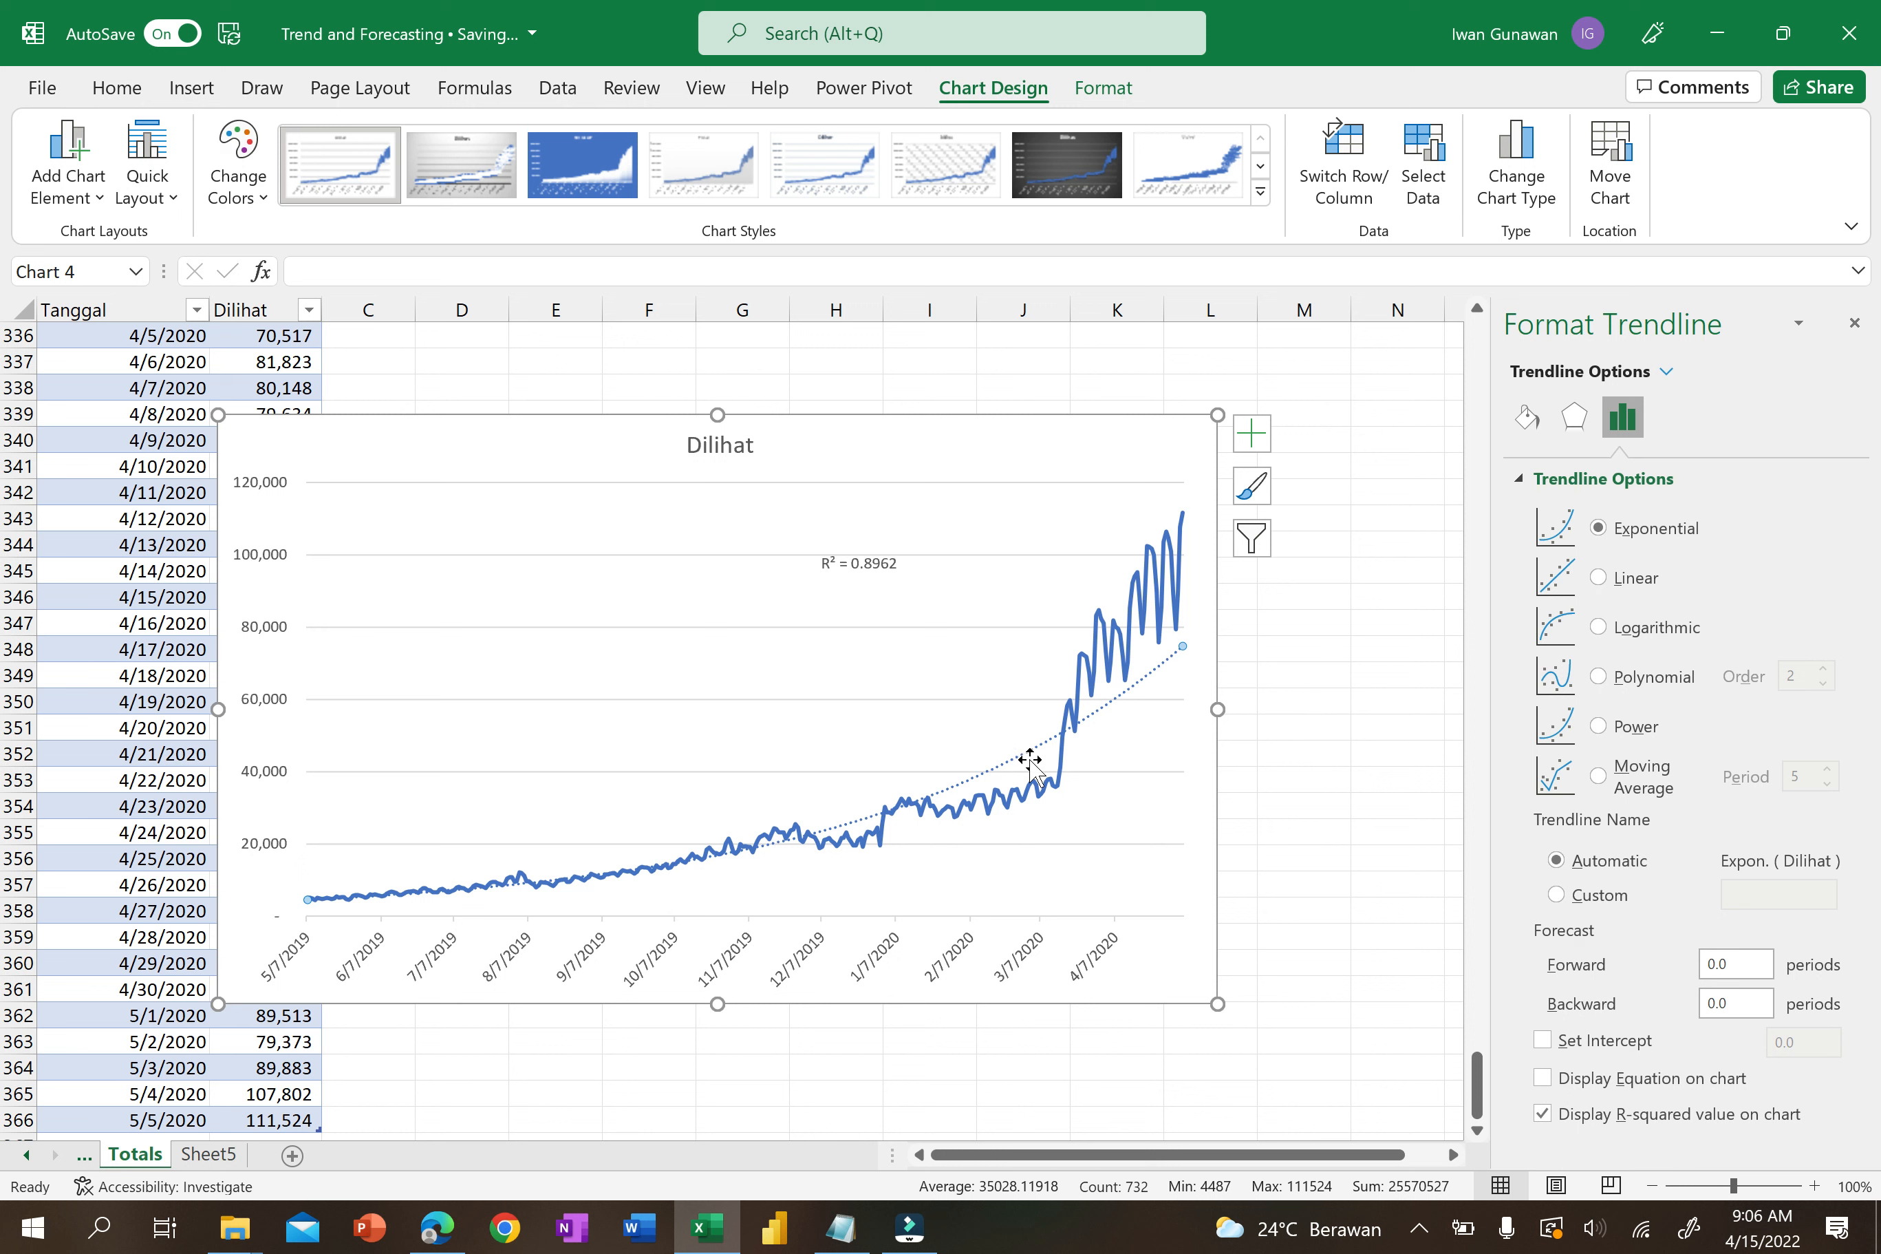
# Display the trendline equation on the chart and examine the equation label up close.
pyautogui.click(1542, 1078)
pyautogui.click(836, 559)
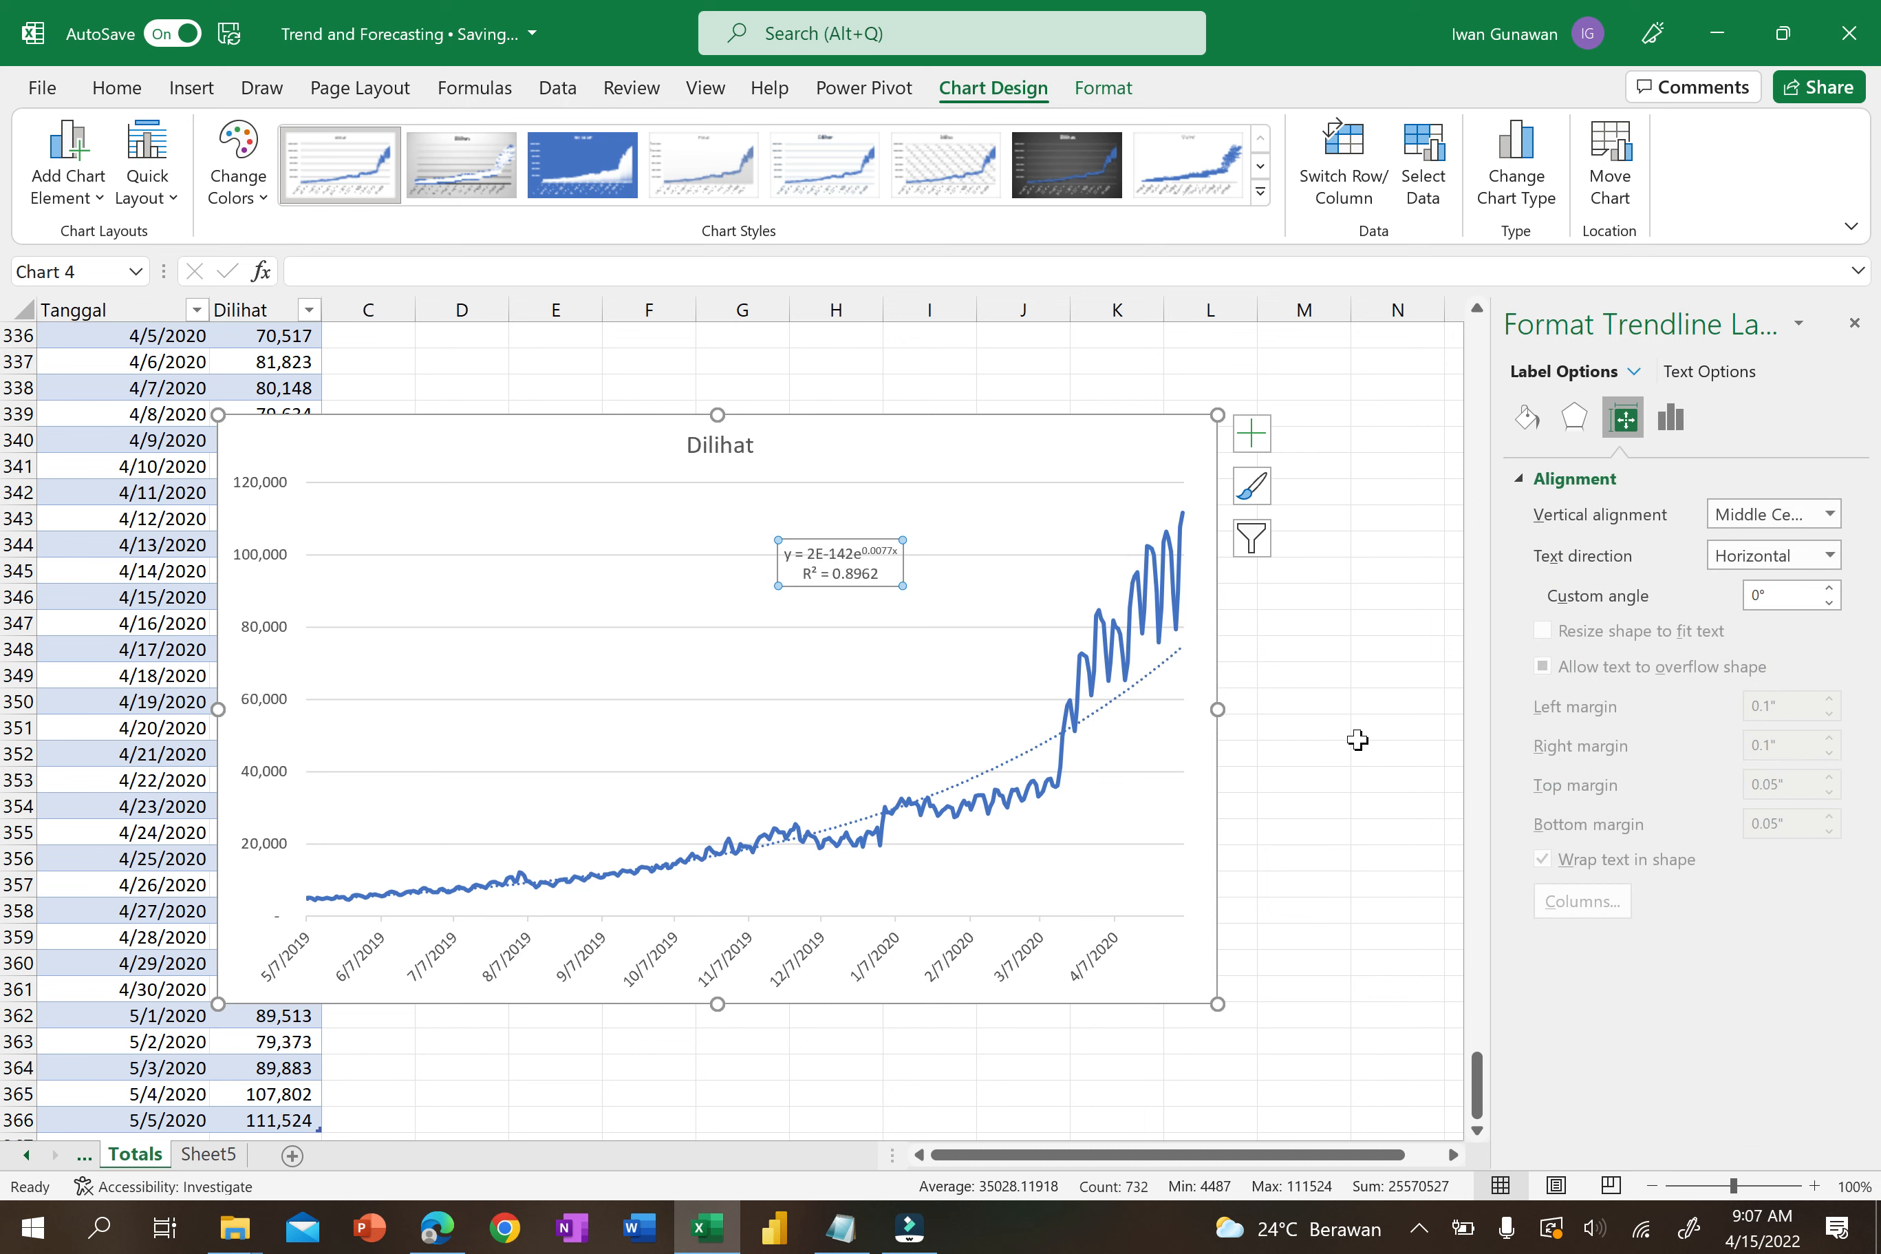
pyautogui.scroll(4, 1358, 740)
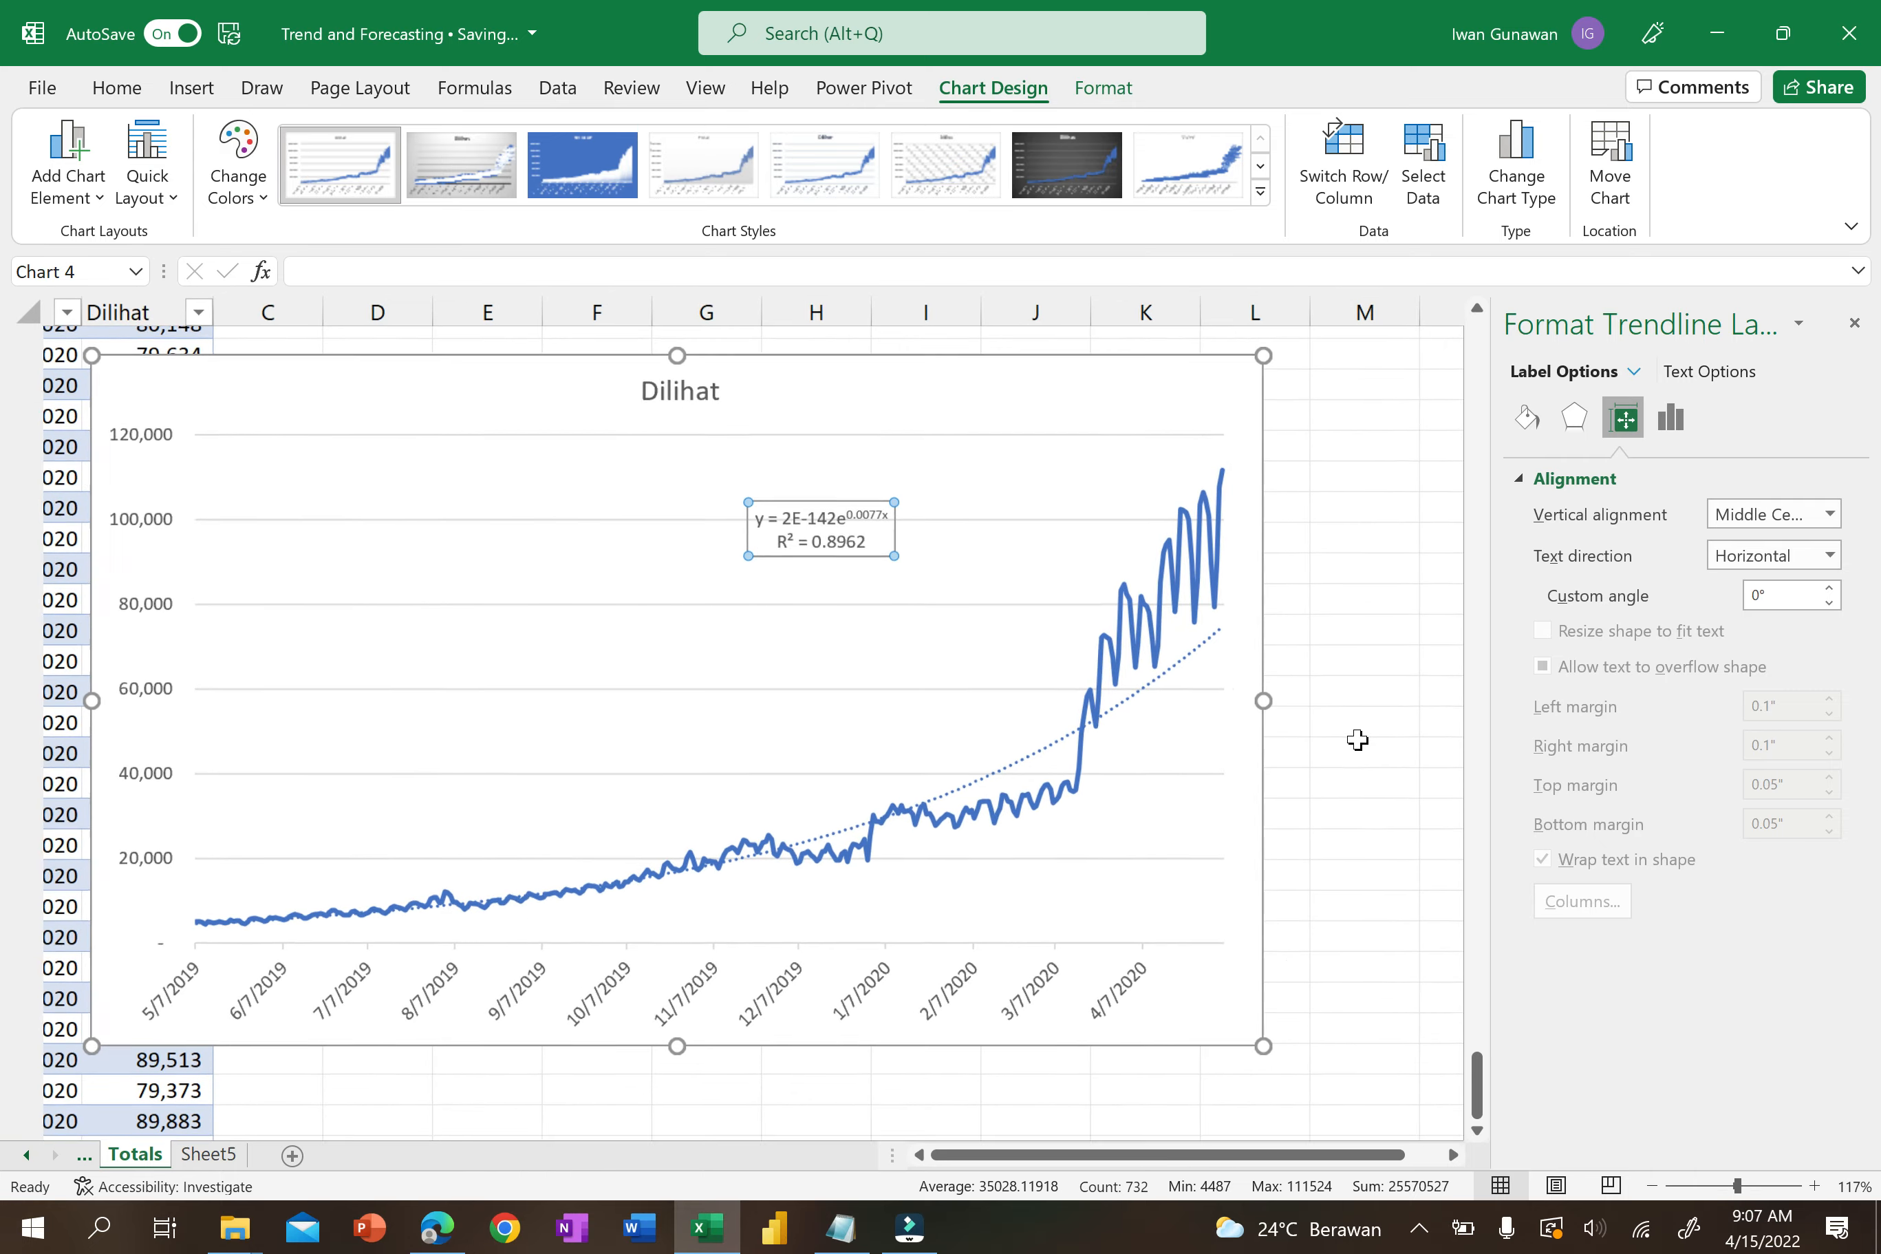
pyautogui.scroll(-4, 1357, 739)
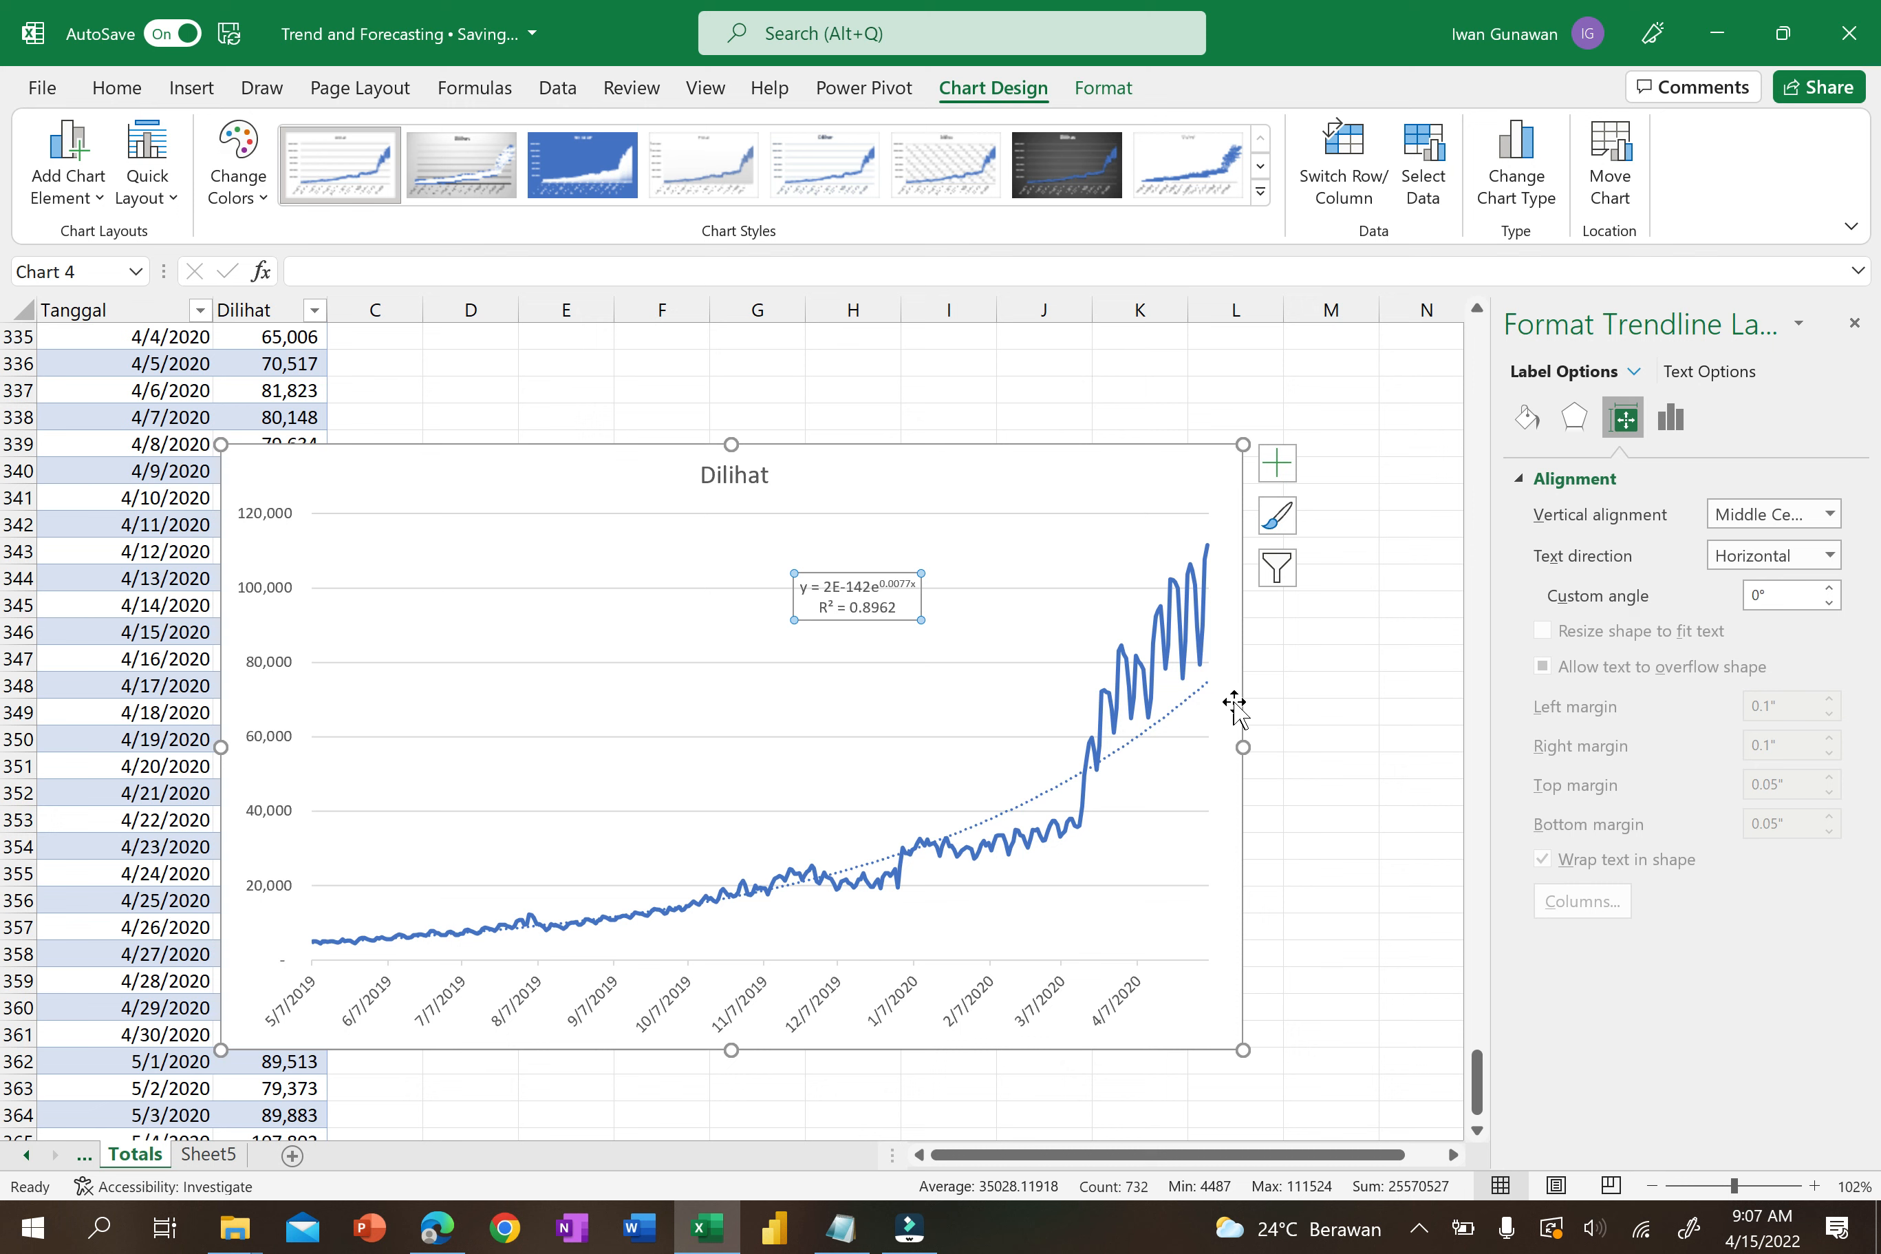
pyautogui.click(1360, 717)
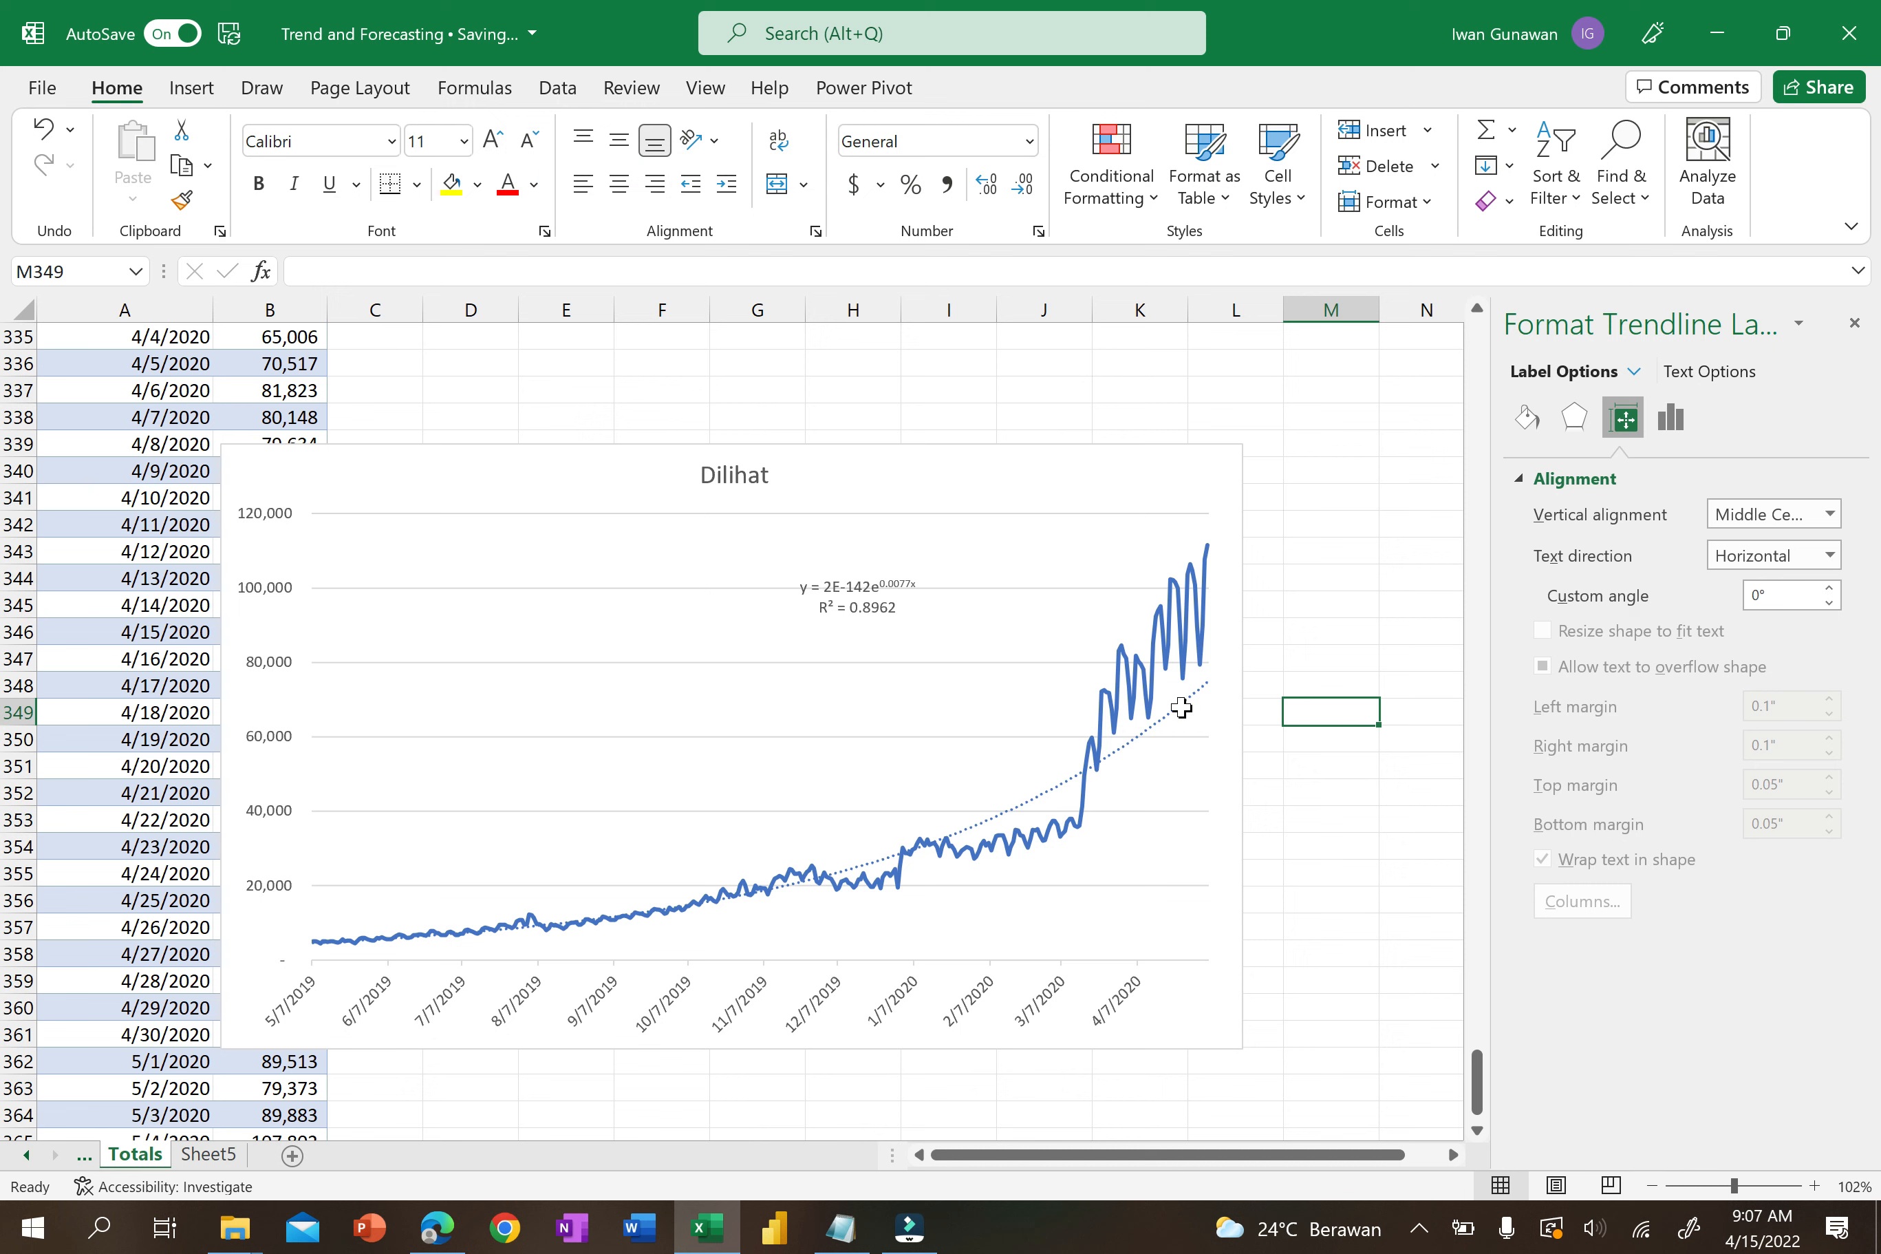
# Set the exponential trendline's forward forecast to 30 periods.
pyautogui.click(1182, 701)
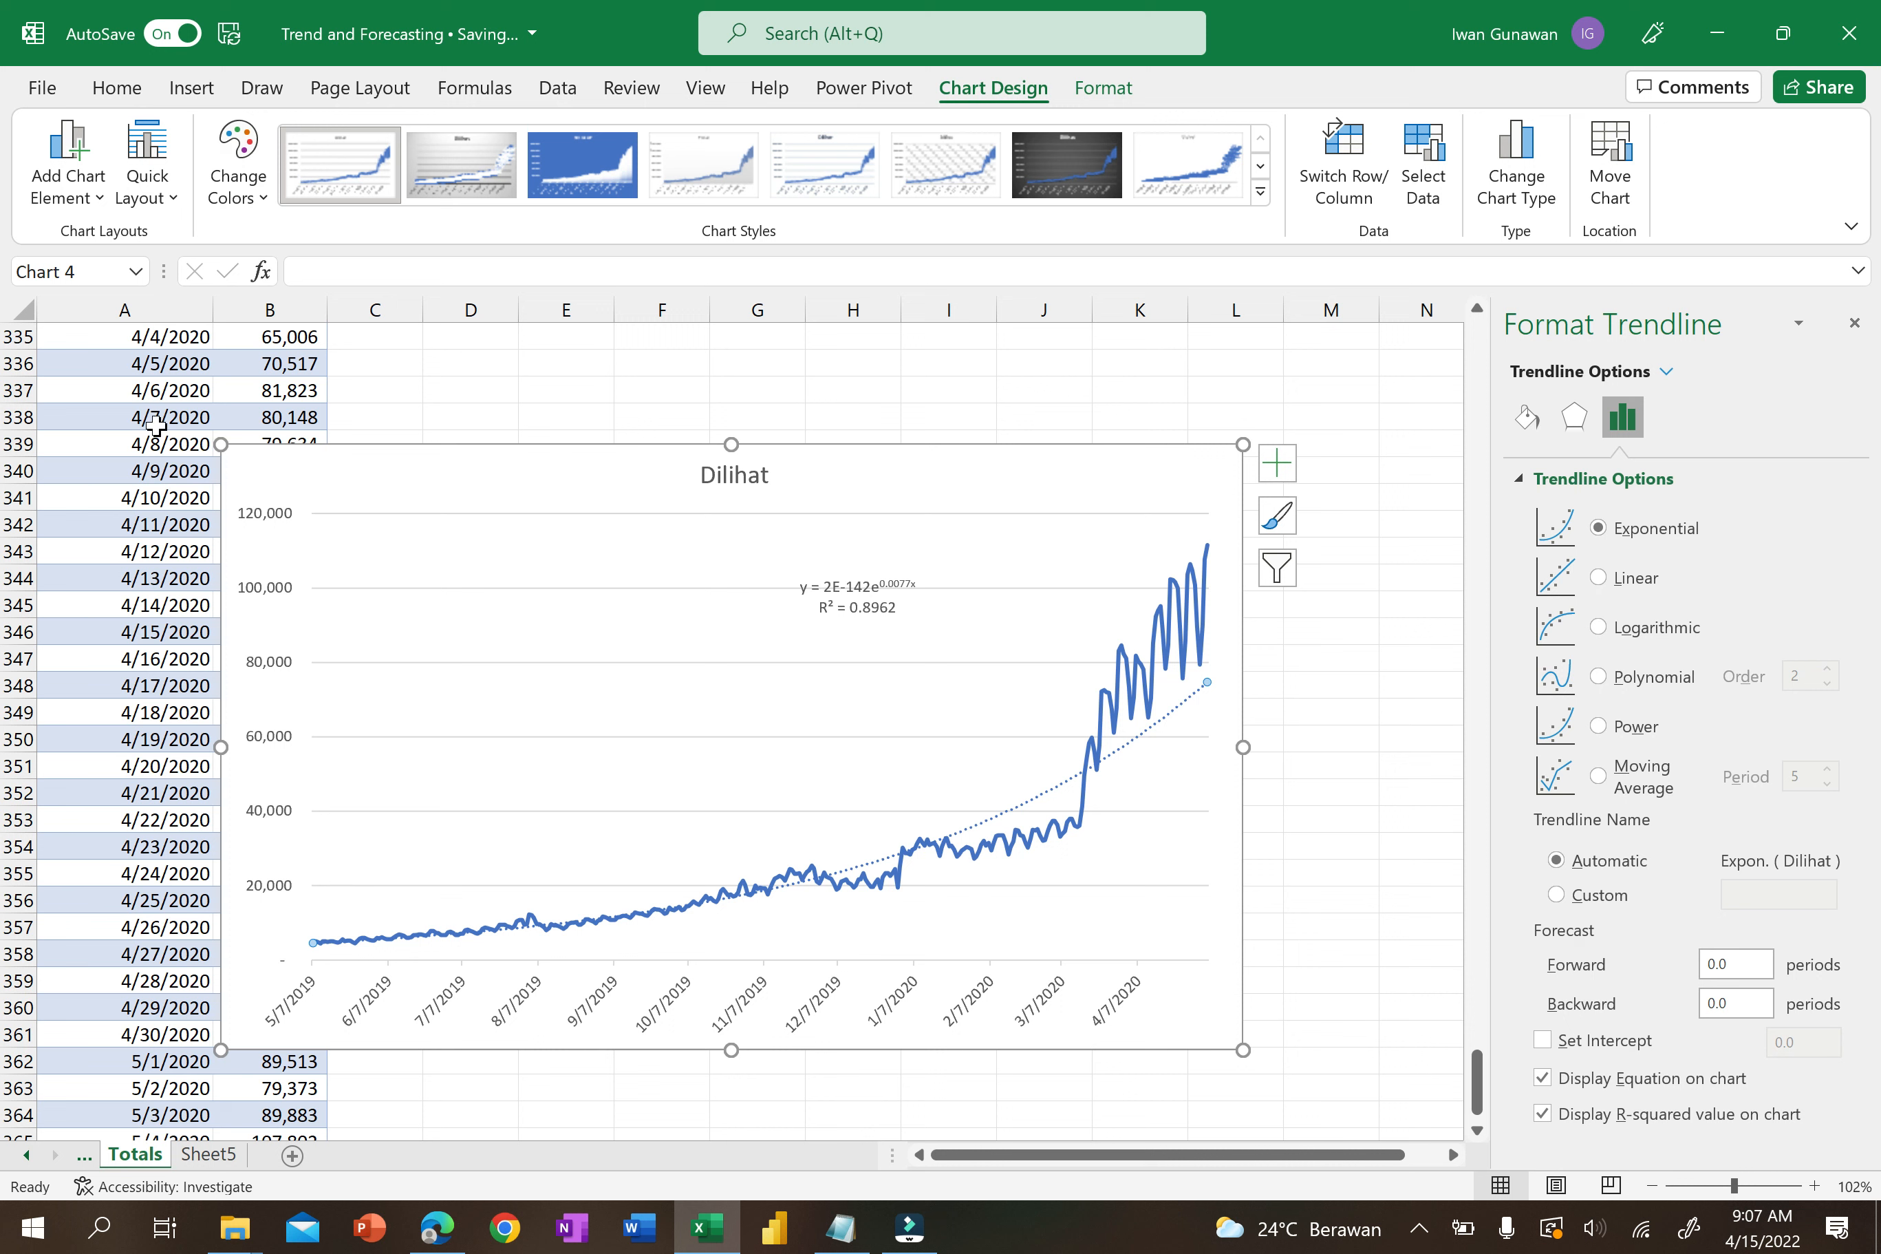
pyautogui.click(1715, 965)
pyautogui.write('30')
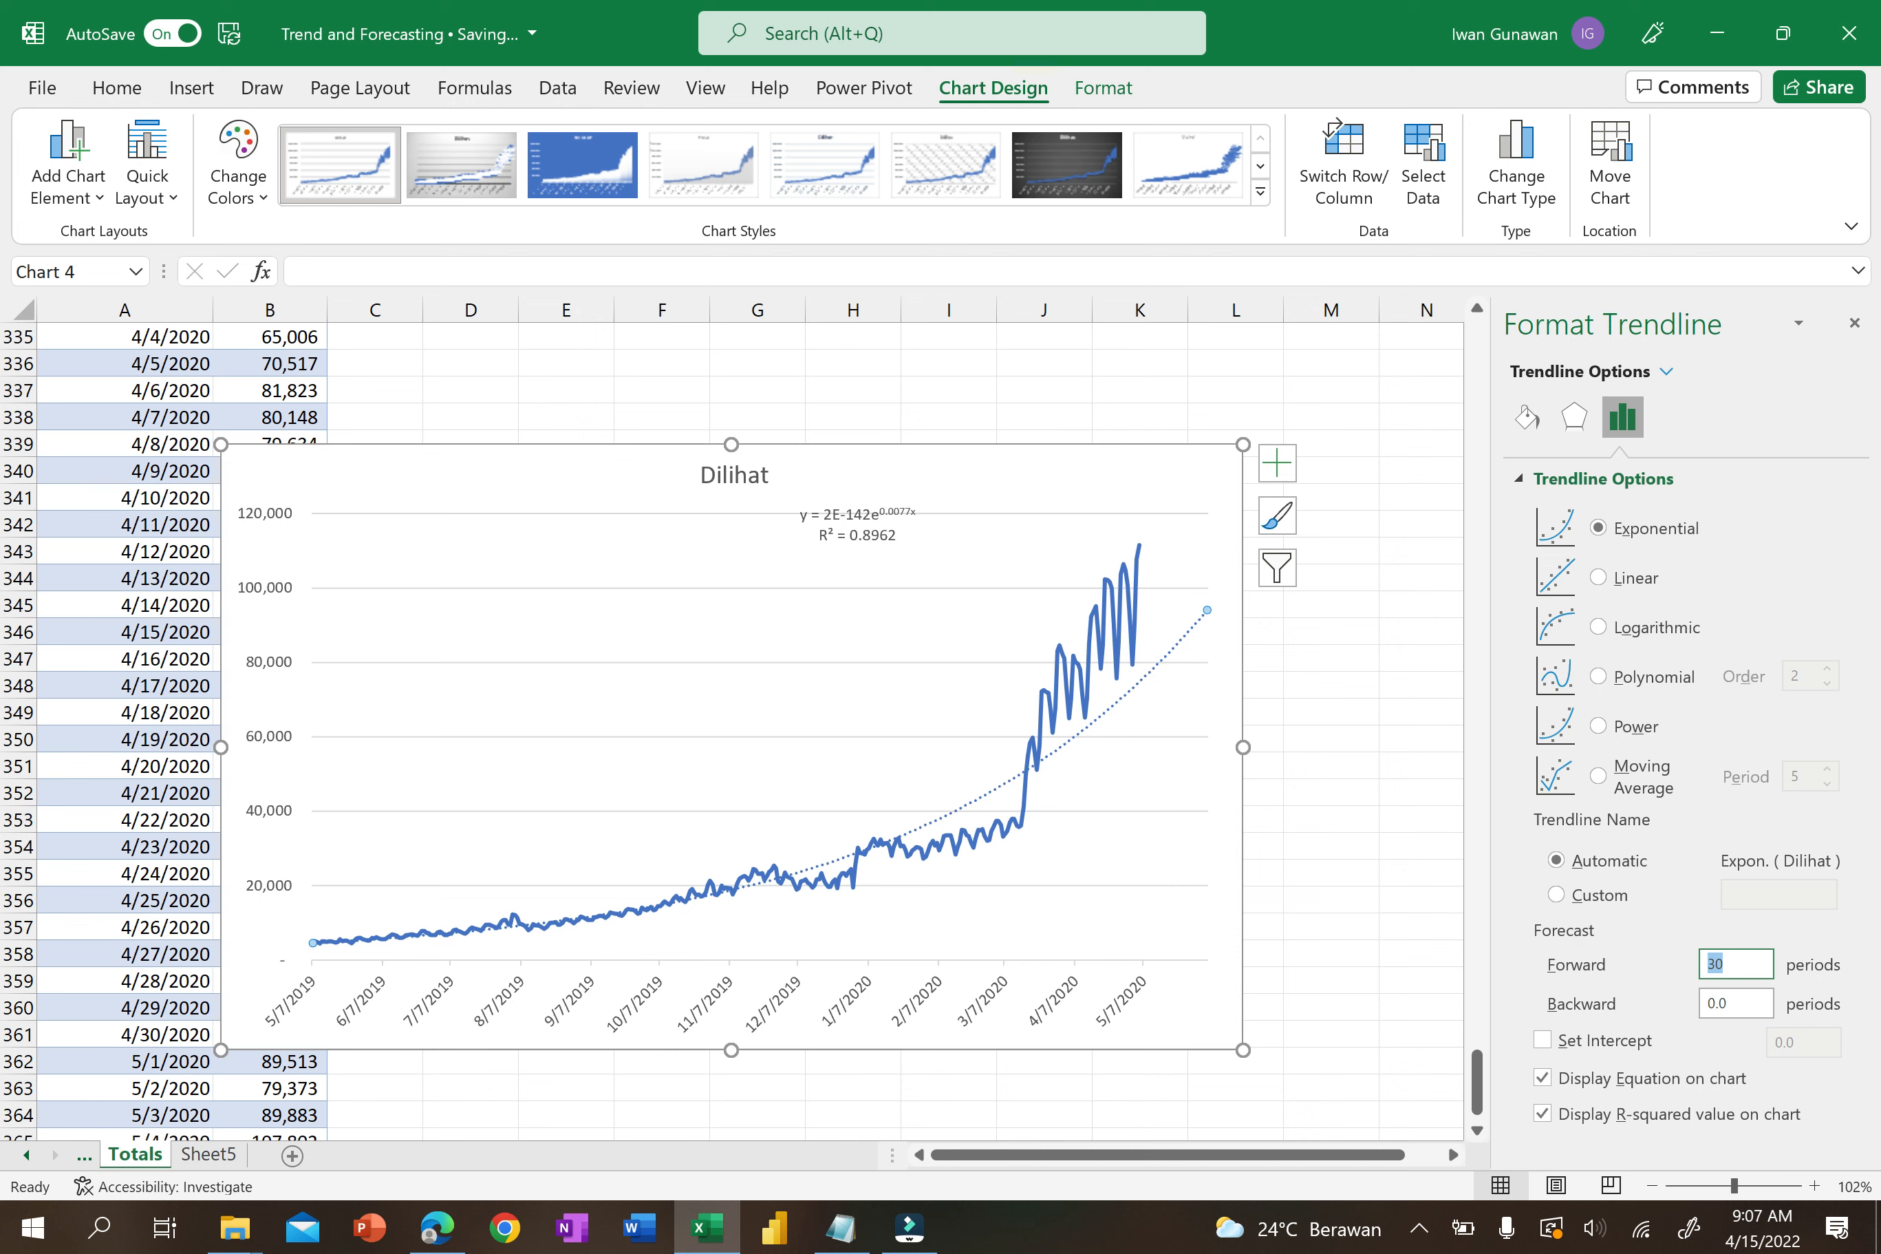
# Try a forward forecast of 365 periods on the trendline and set it back to 30.
pyautogui.write('3')
pyautogui.press('Return')
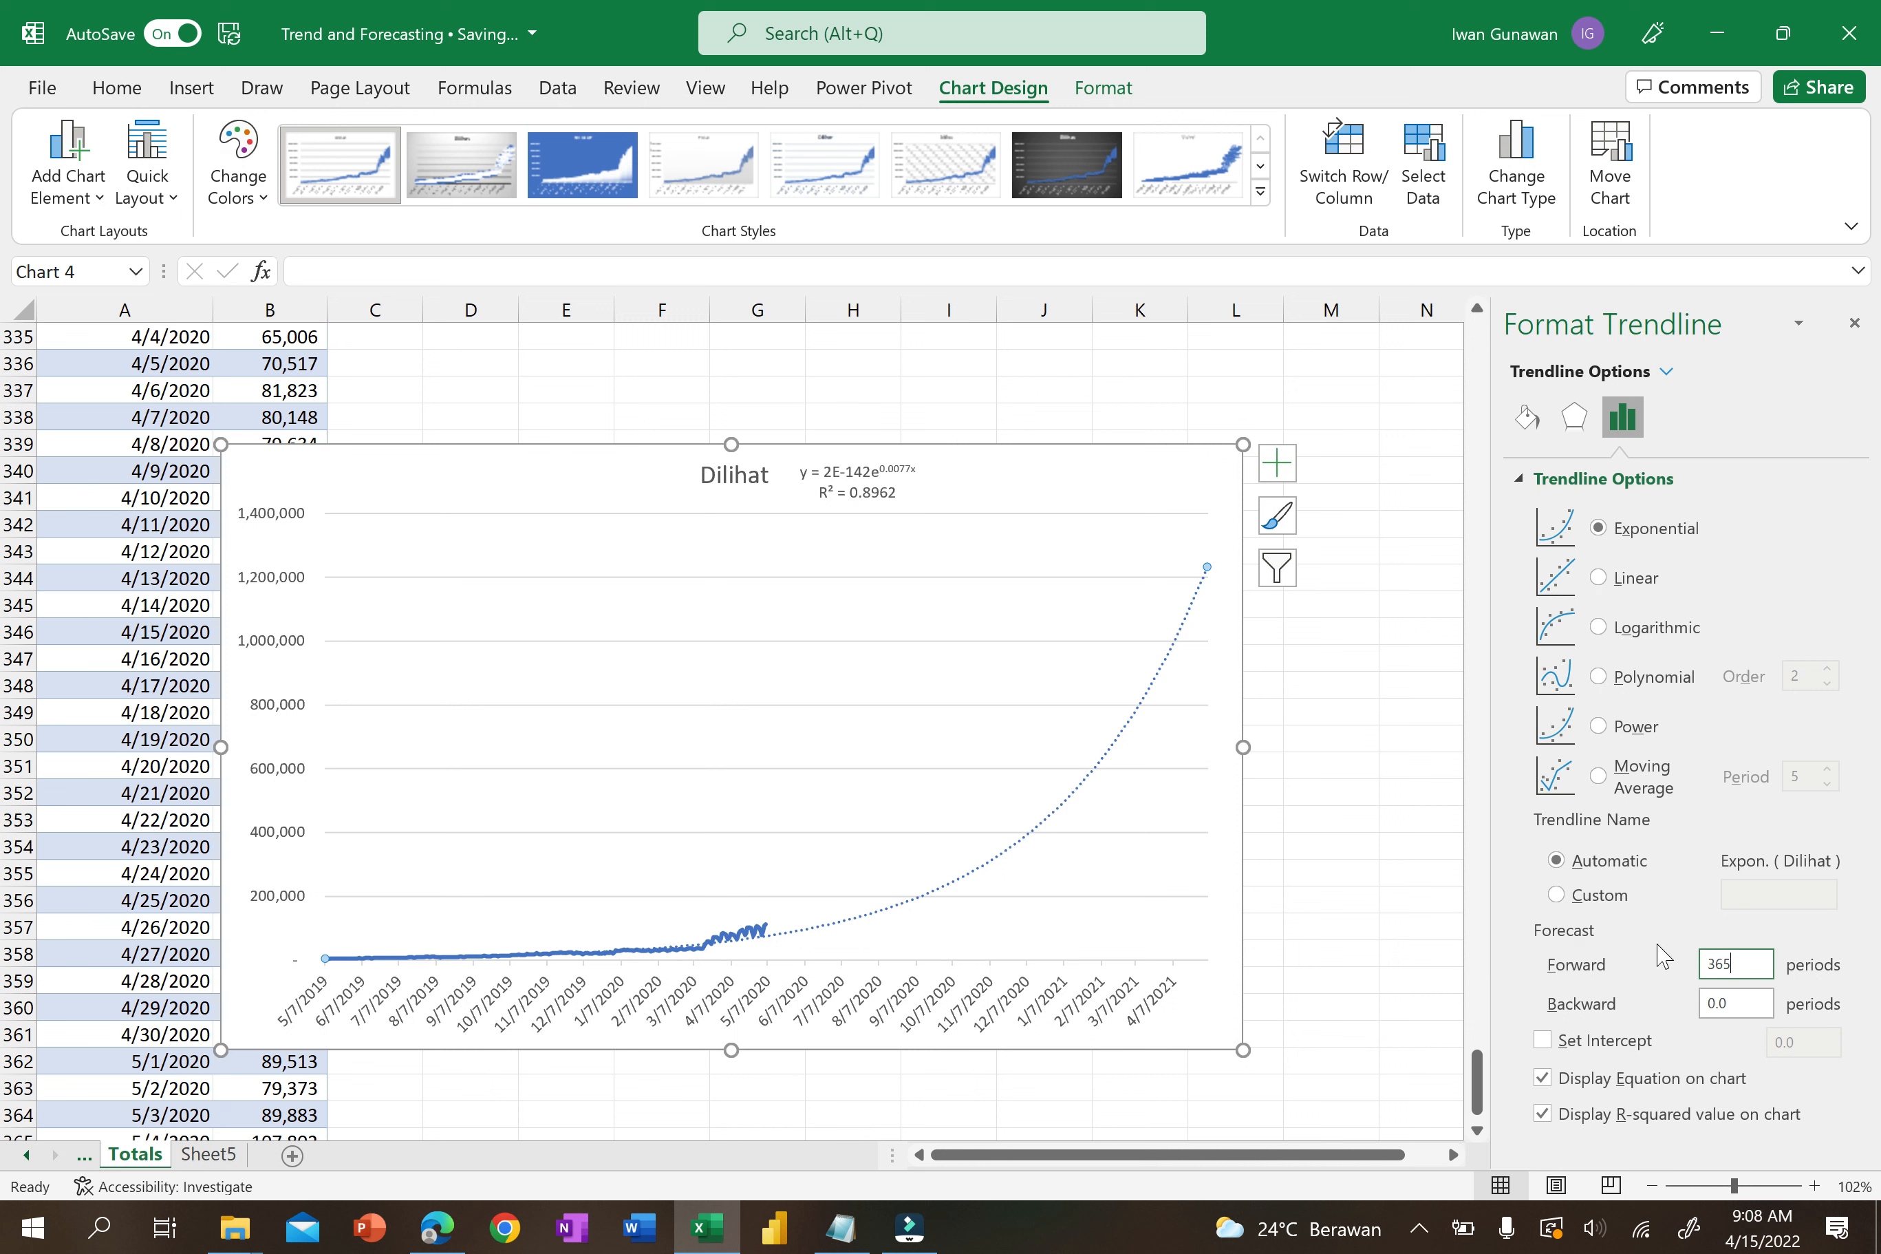
pyautogui.doubleClick(1729, 964)
pyautogui.write('30')
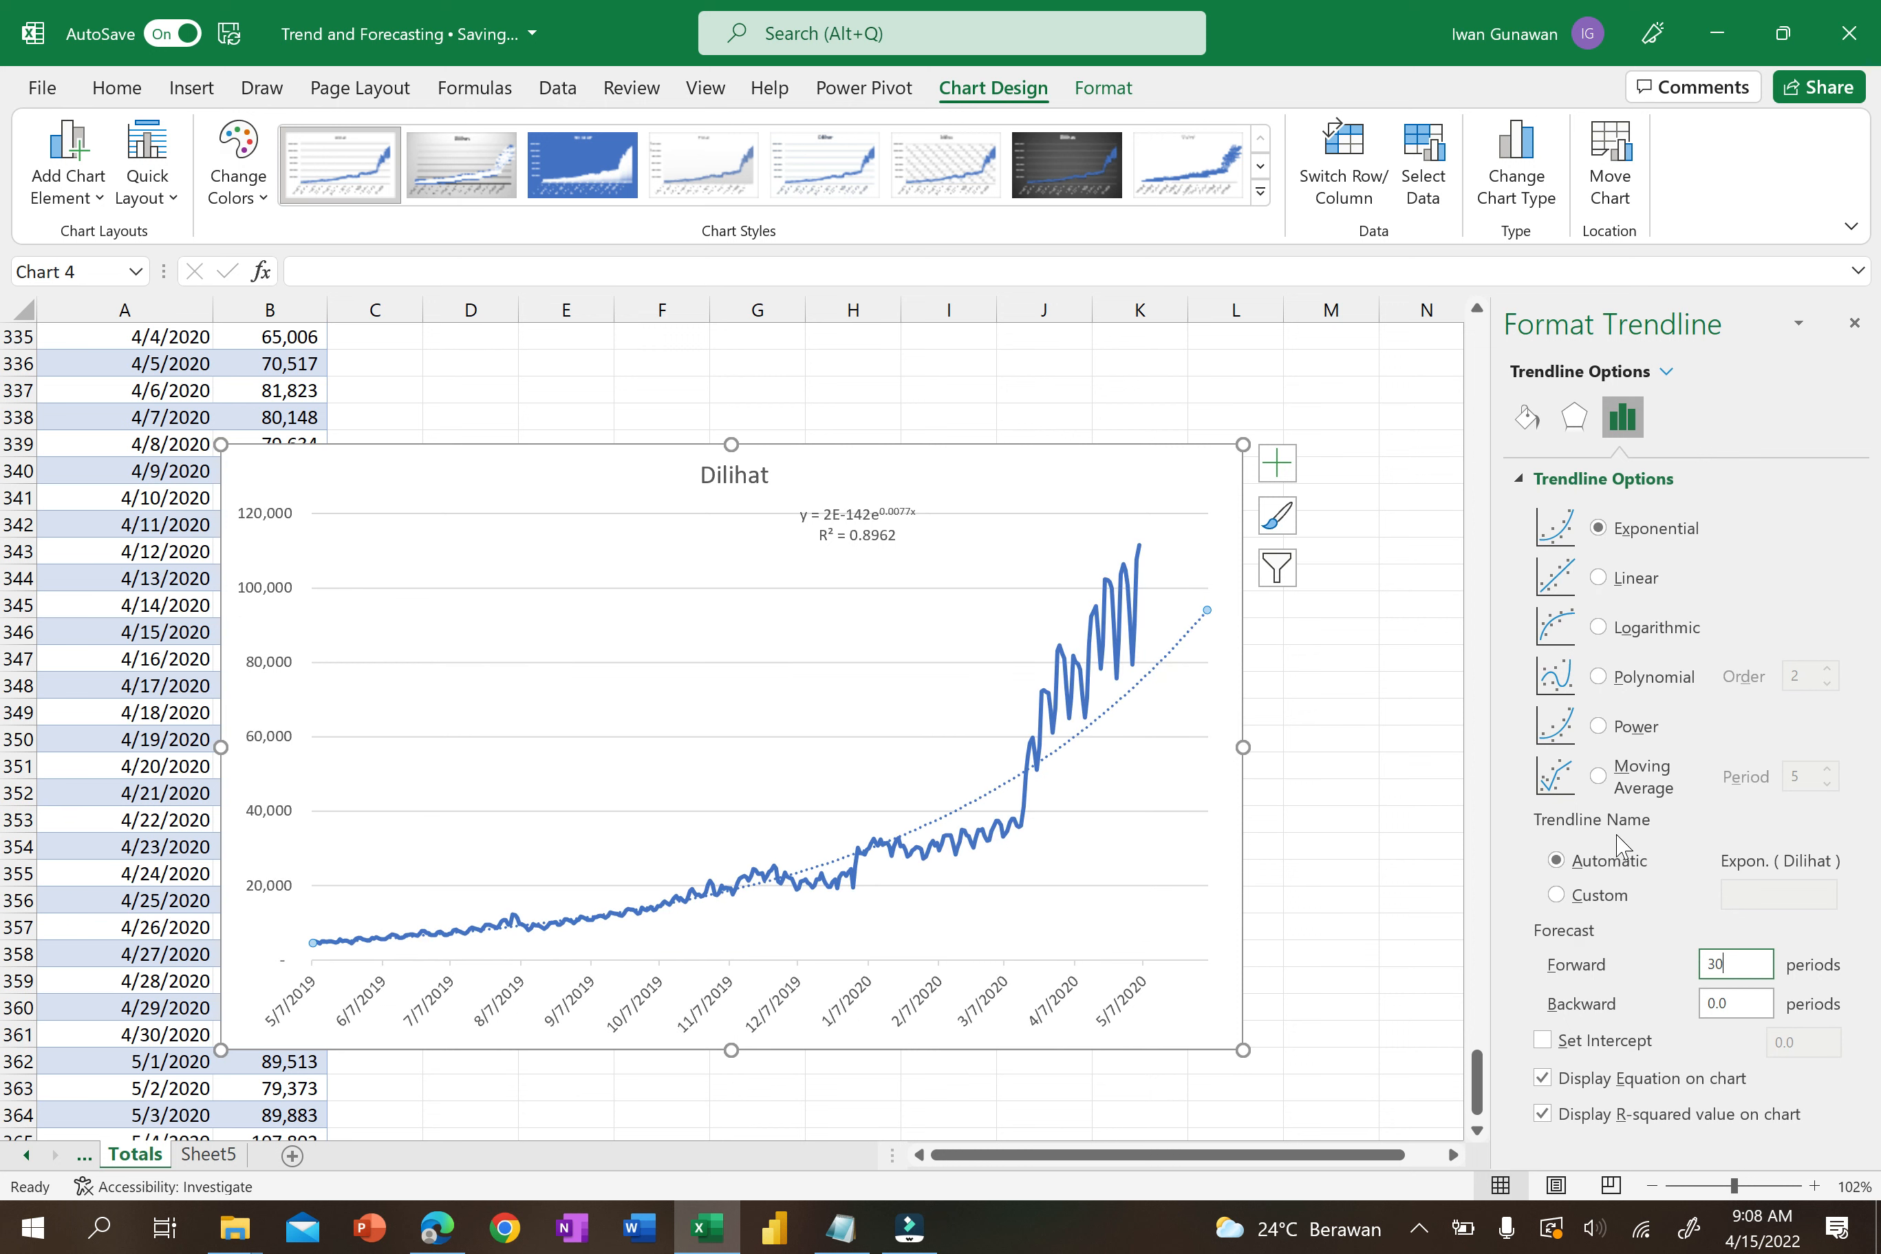
# Move the Dilihat chart clear of the two data columns, and start a forecast sheet from the table range A1:B366.
pyautogui.moveTo(793, 438); pyautogui.dragTo(981, 376)
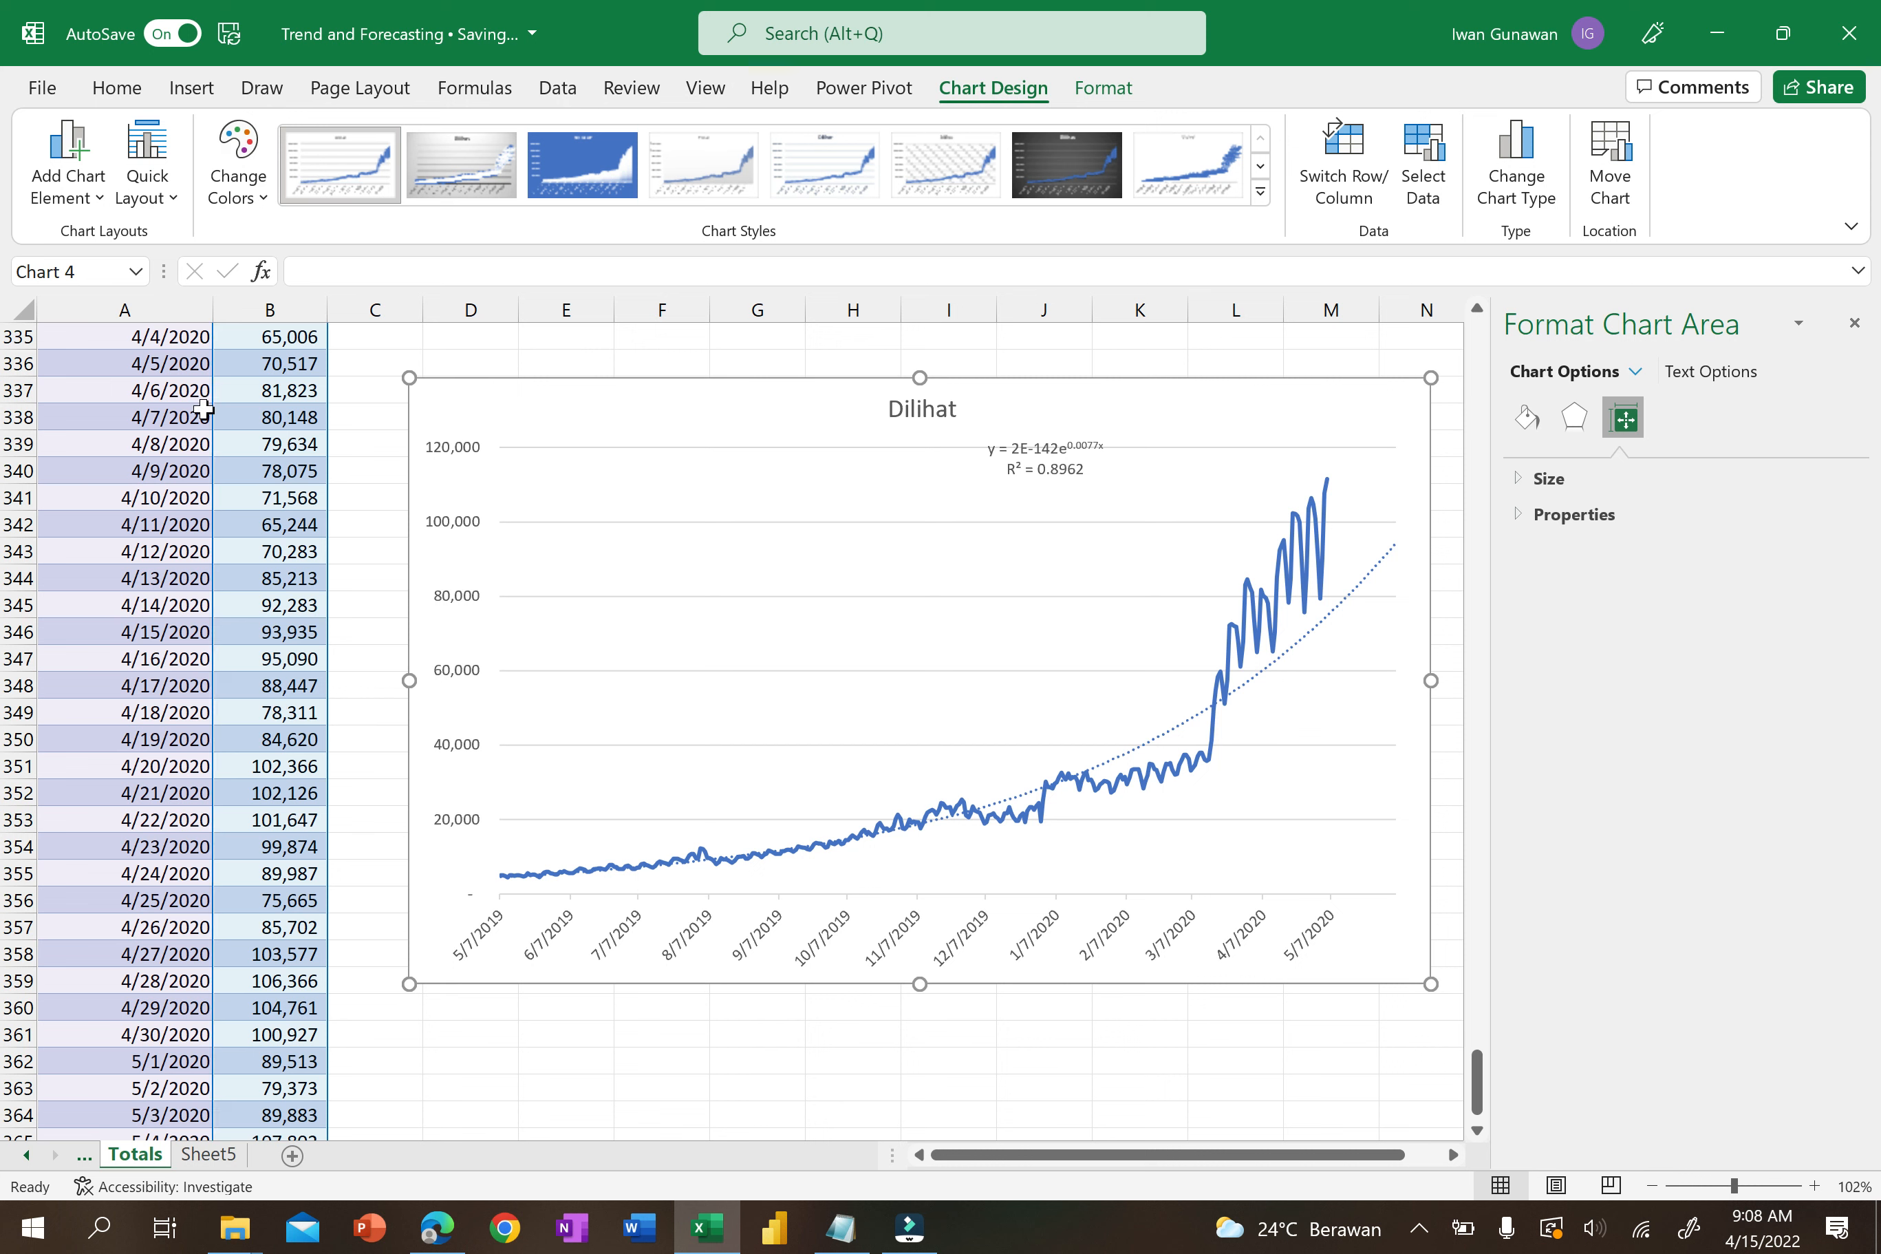
pyautogui.click(559, 89)
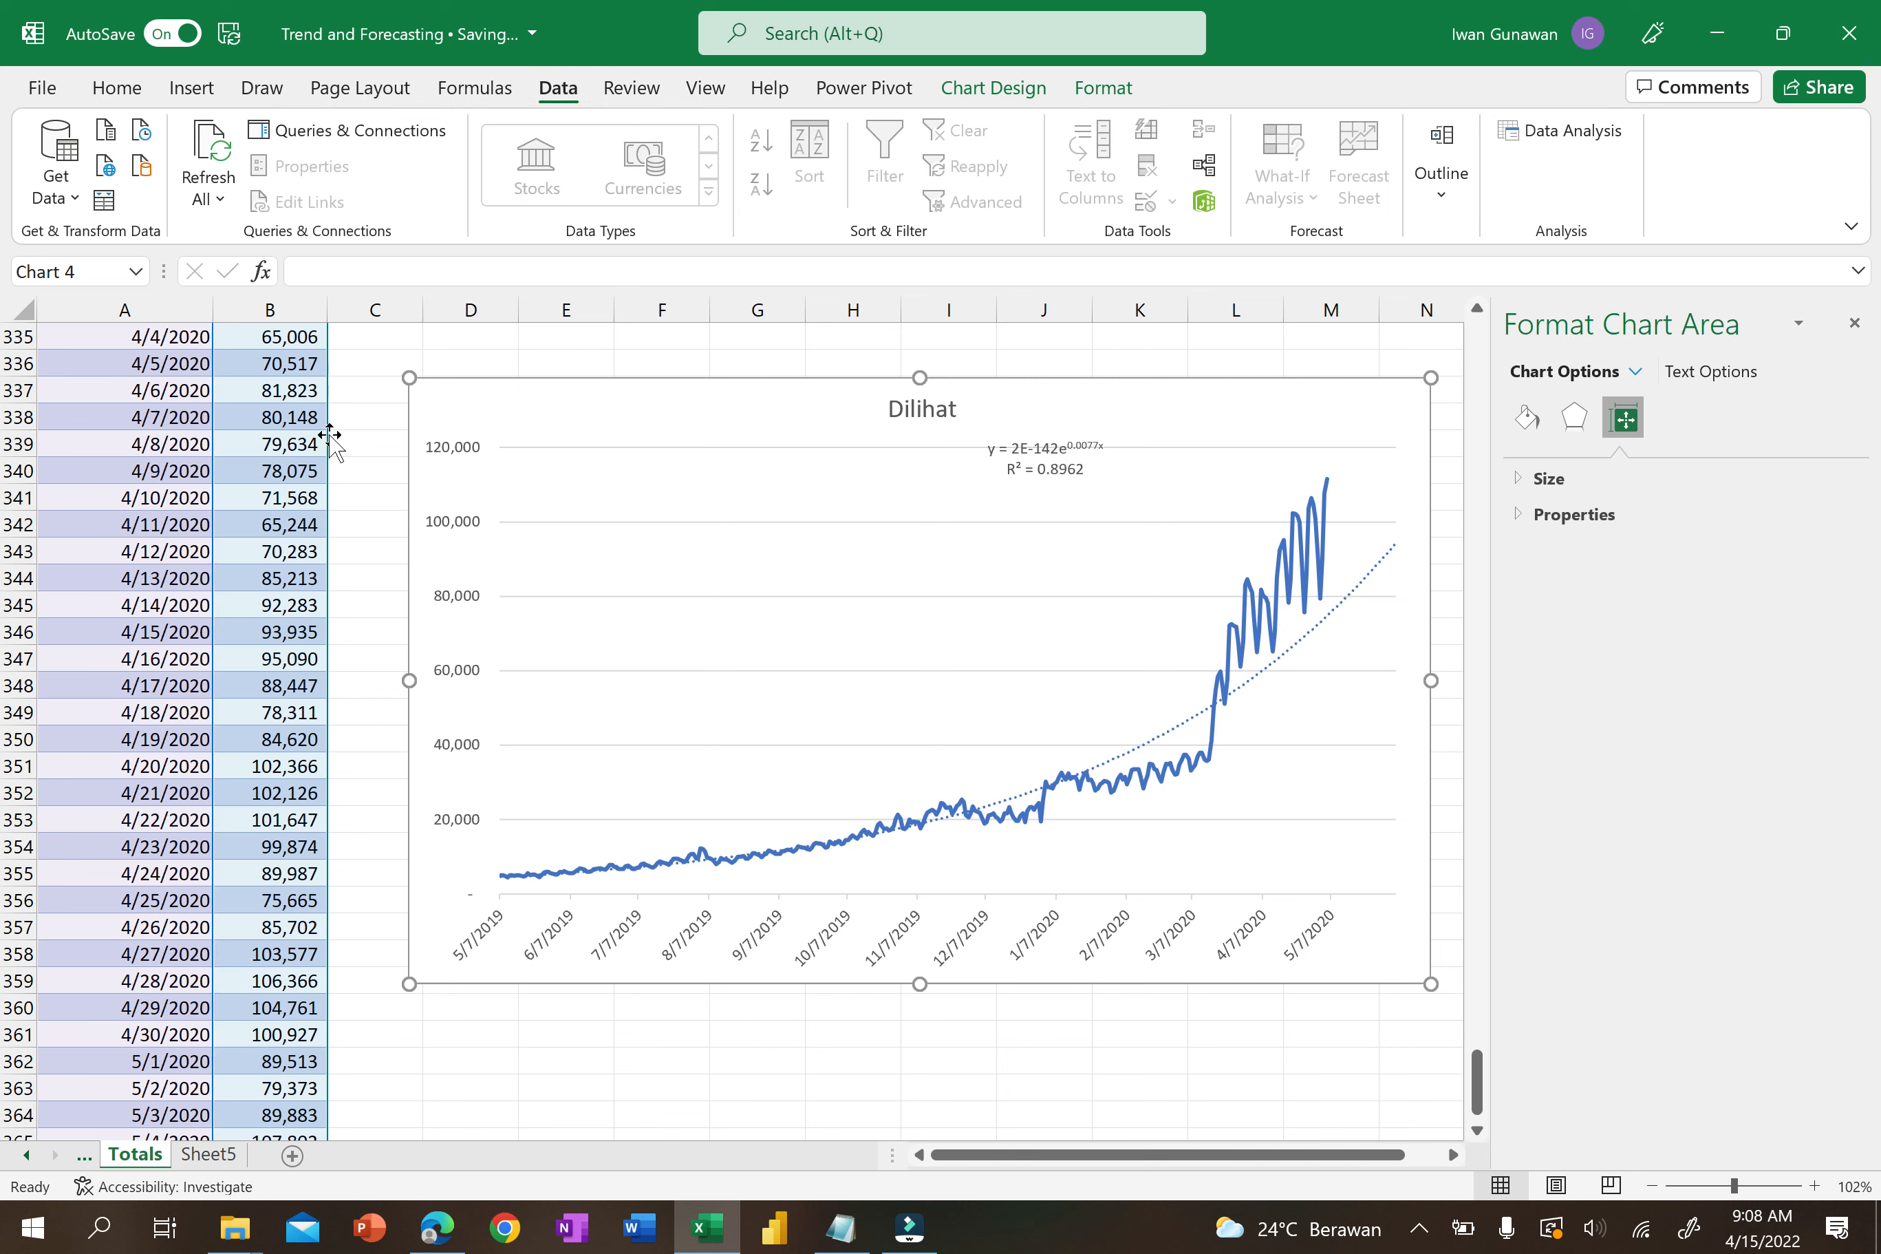
pyautogui.click(203, 471)
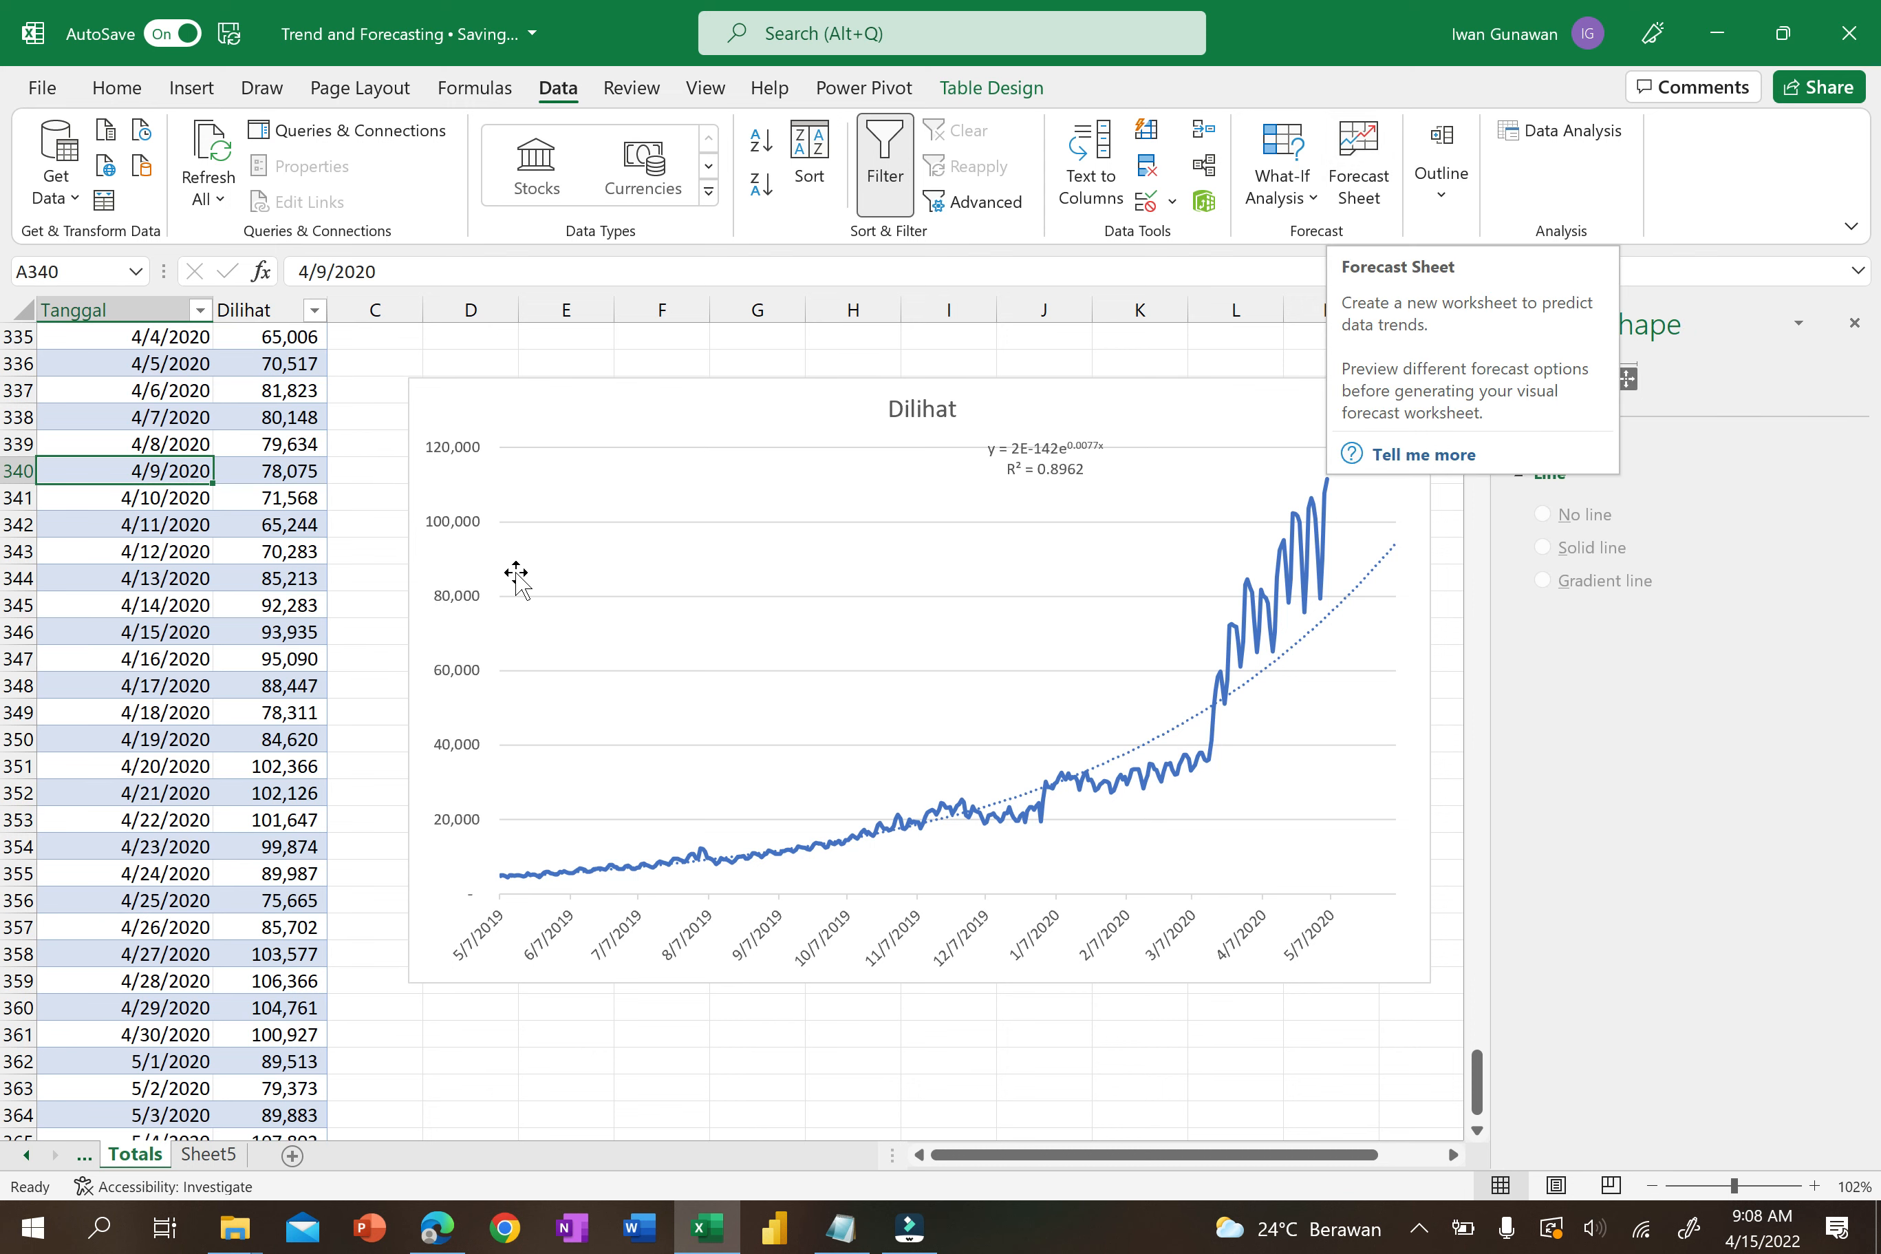
pyautogui.scroll(12, 180, 509)
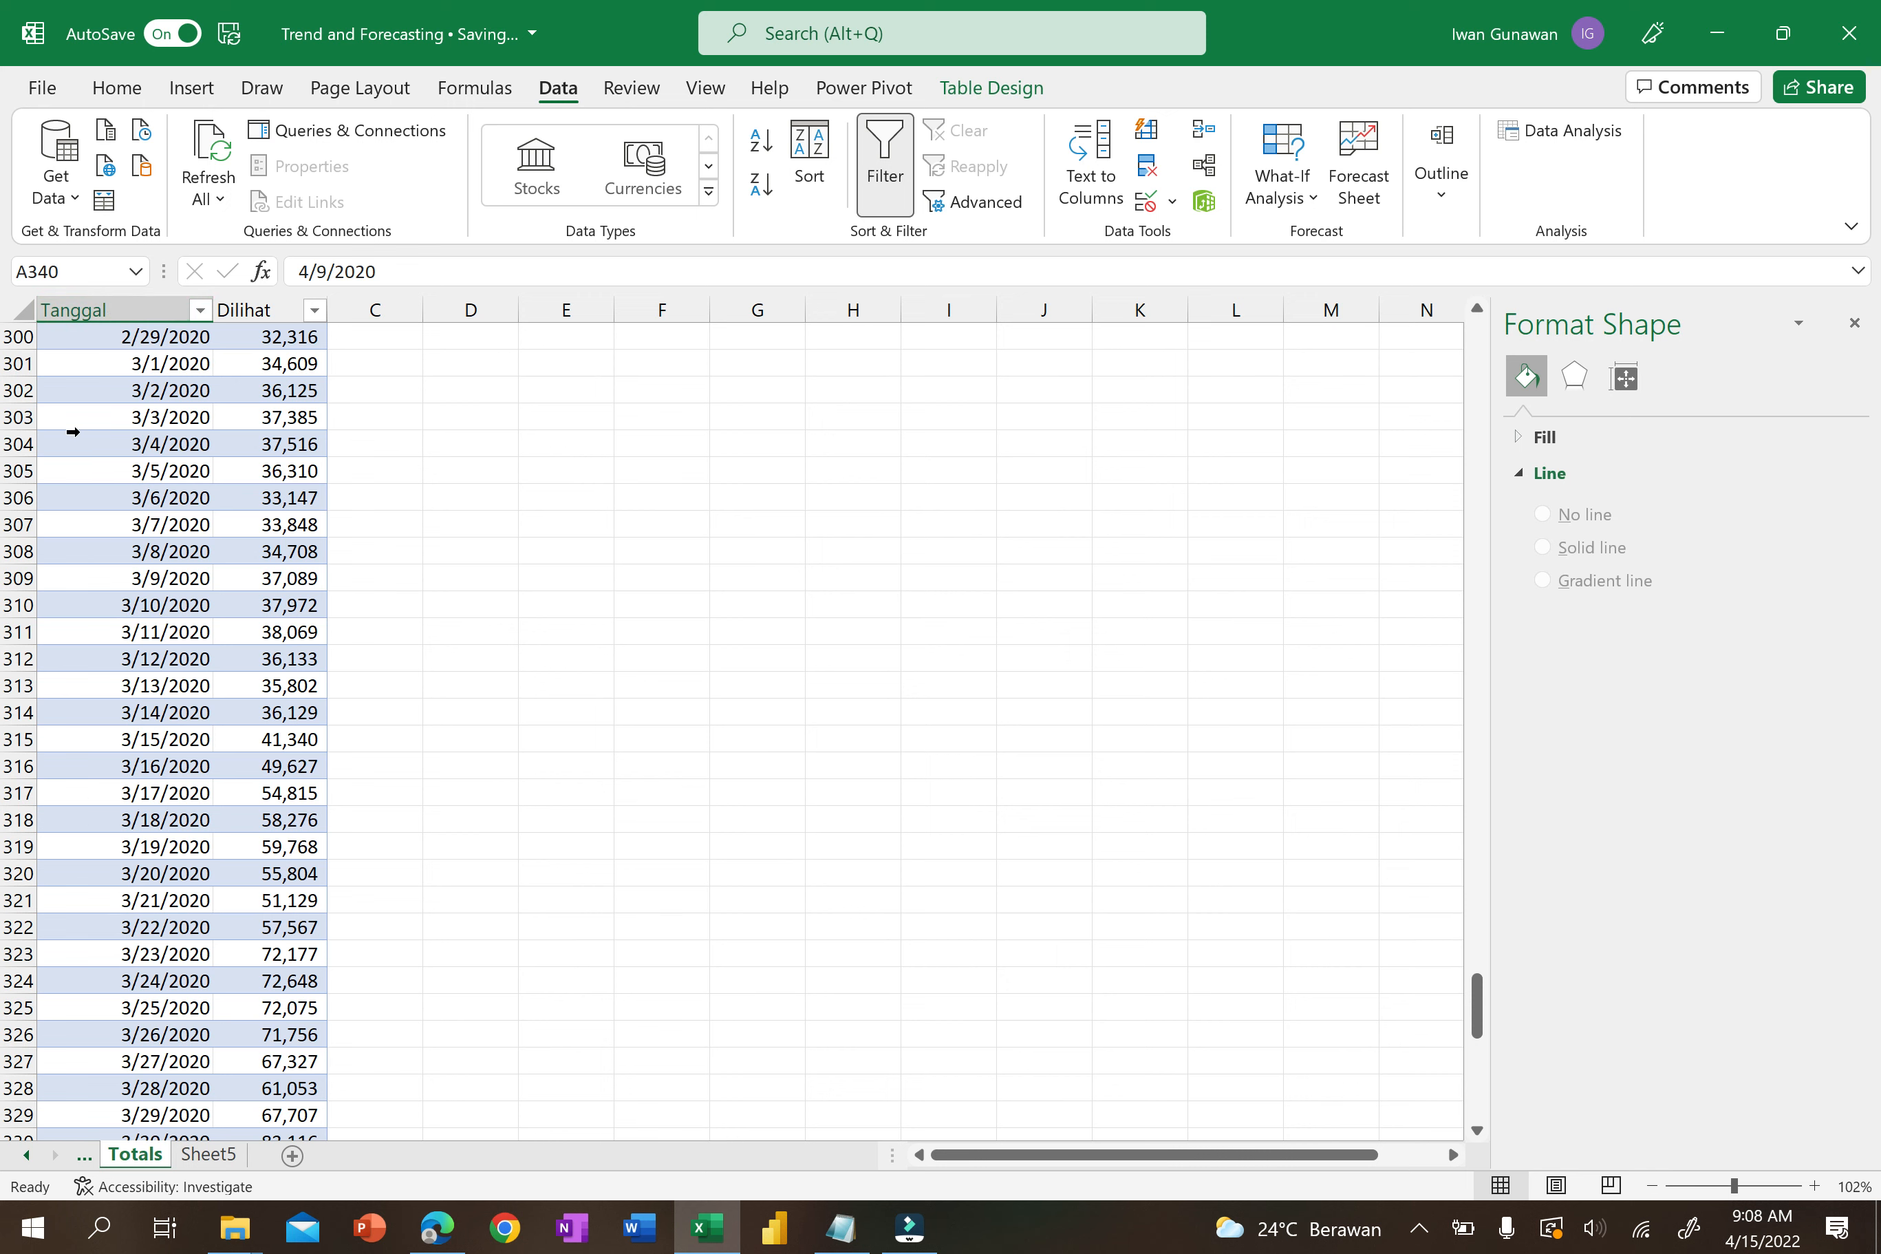
pyautogui.click(112, 470)
pyautogui.hotkey('ctrl', 'Home')
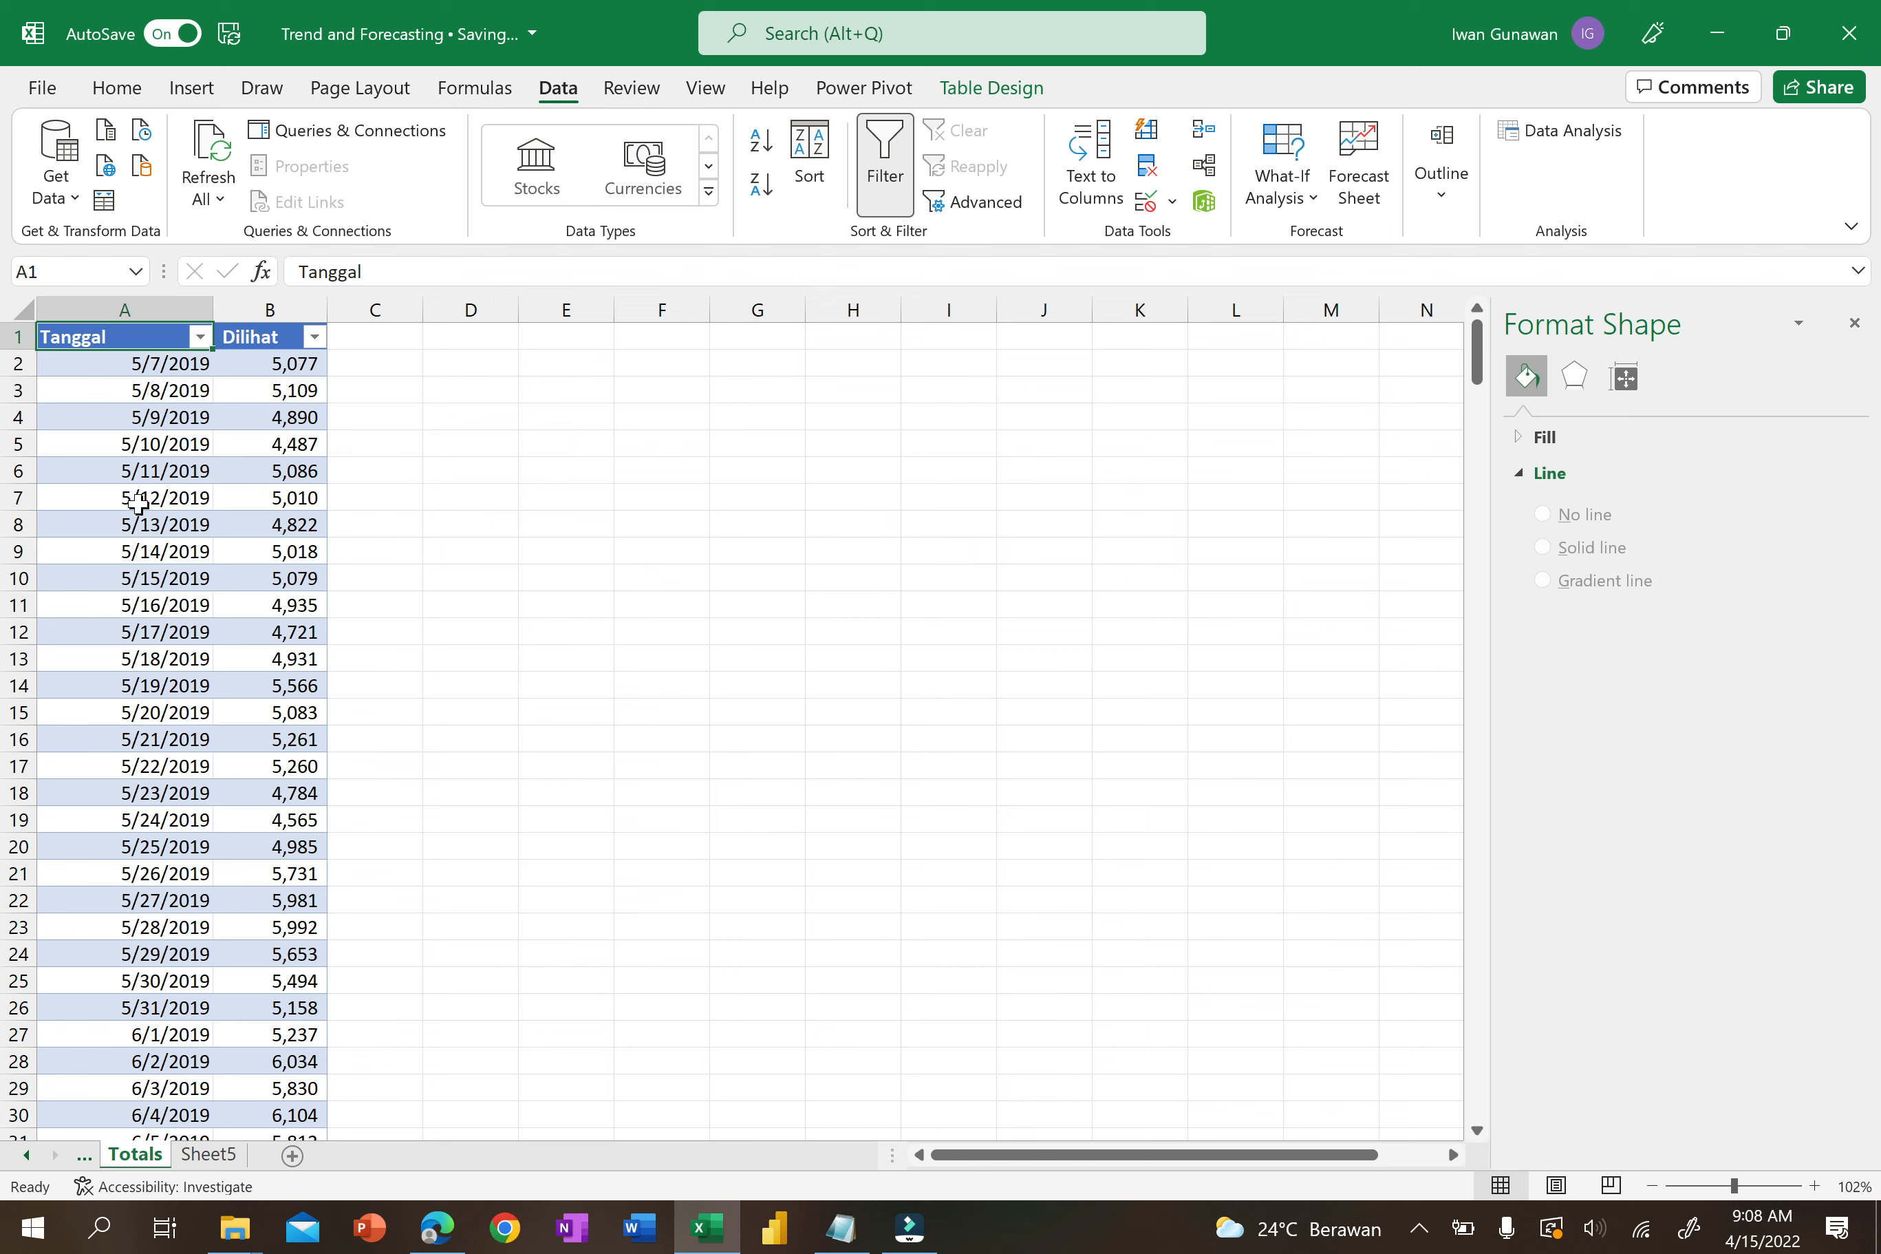
pyautogui.hotkey('shift', 'Right')
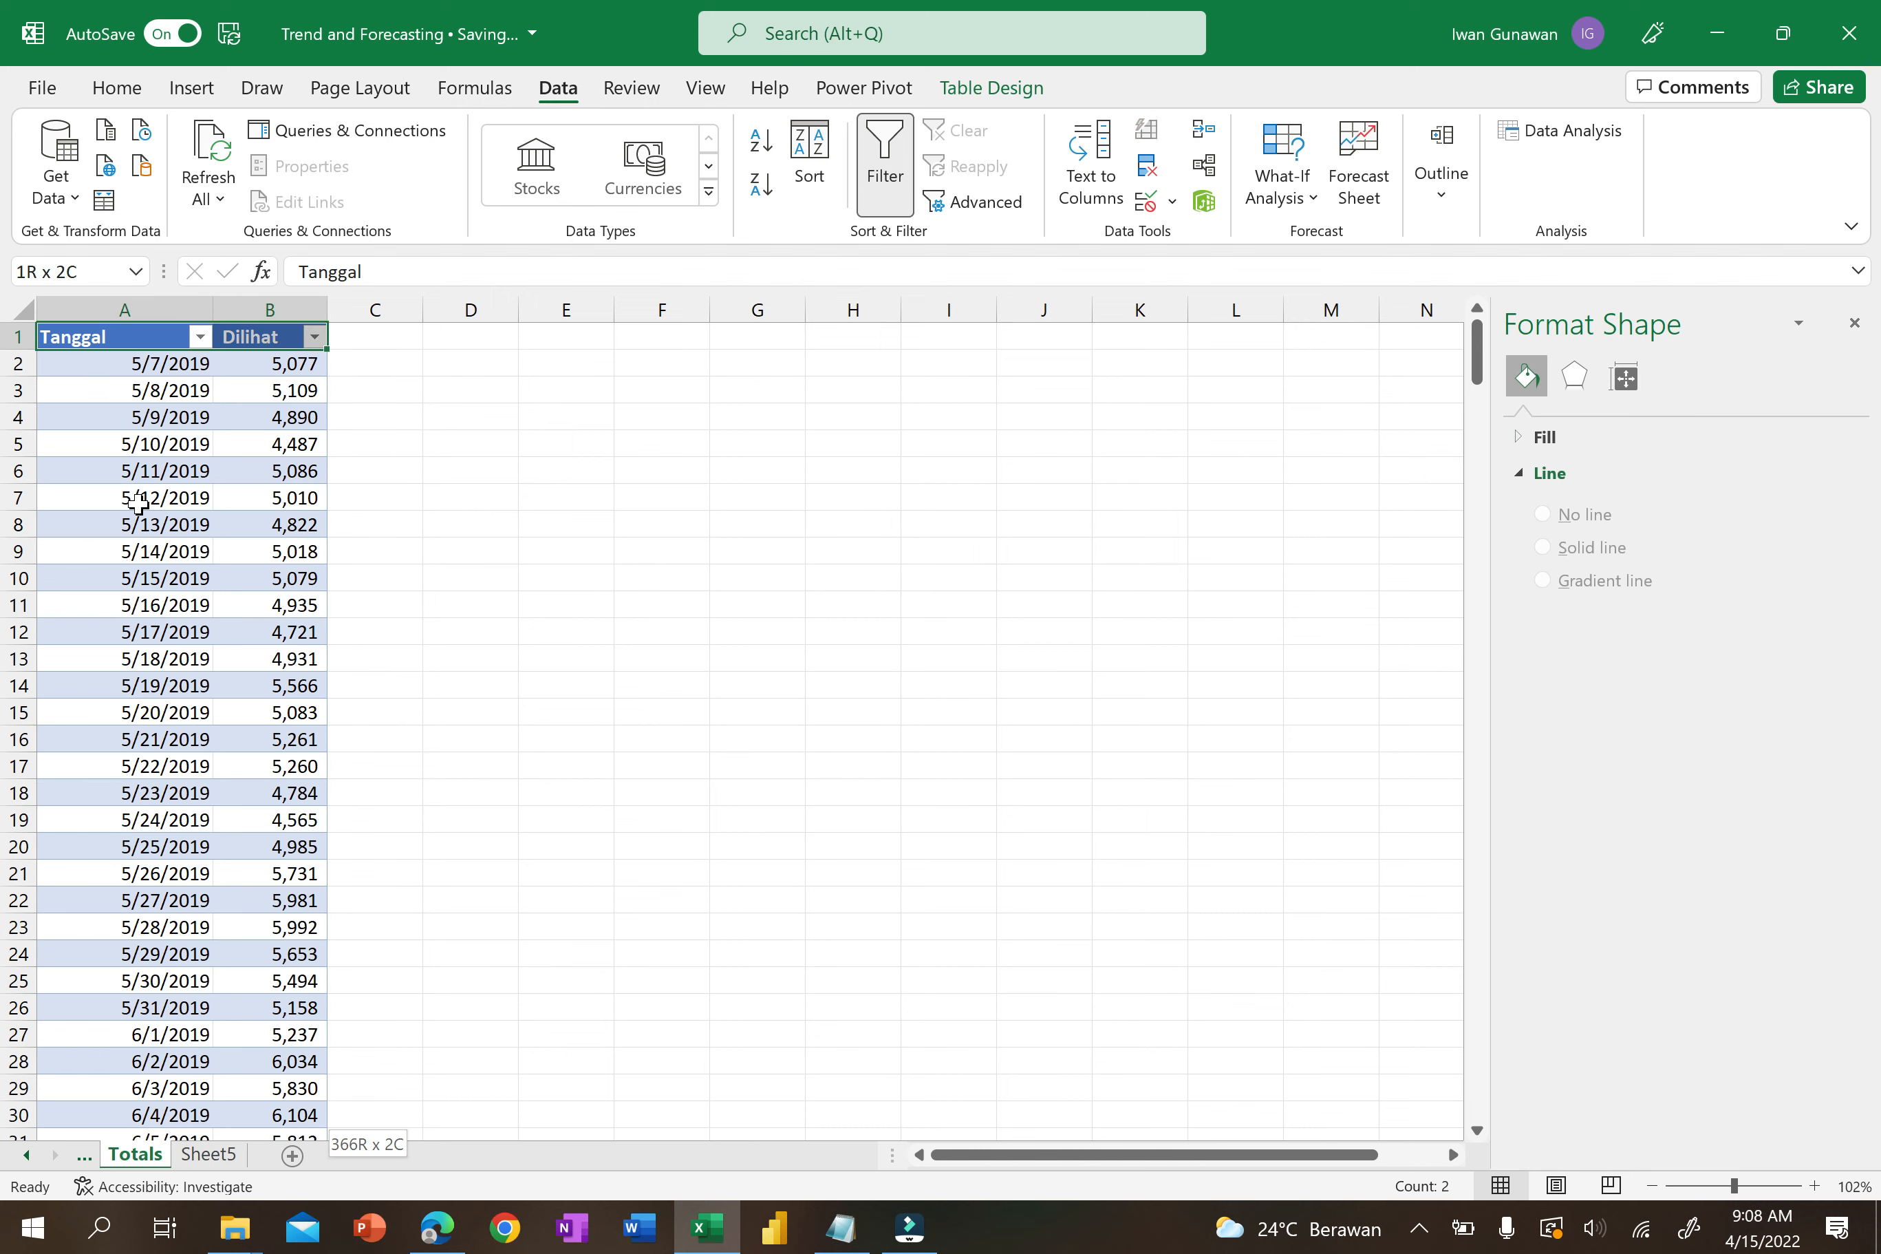
pyautogui.hotkey('ctrl', 'shift', 'Down')
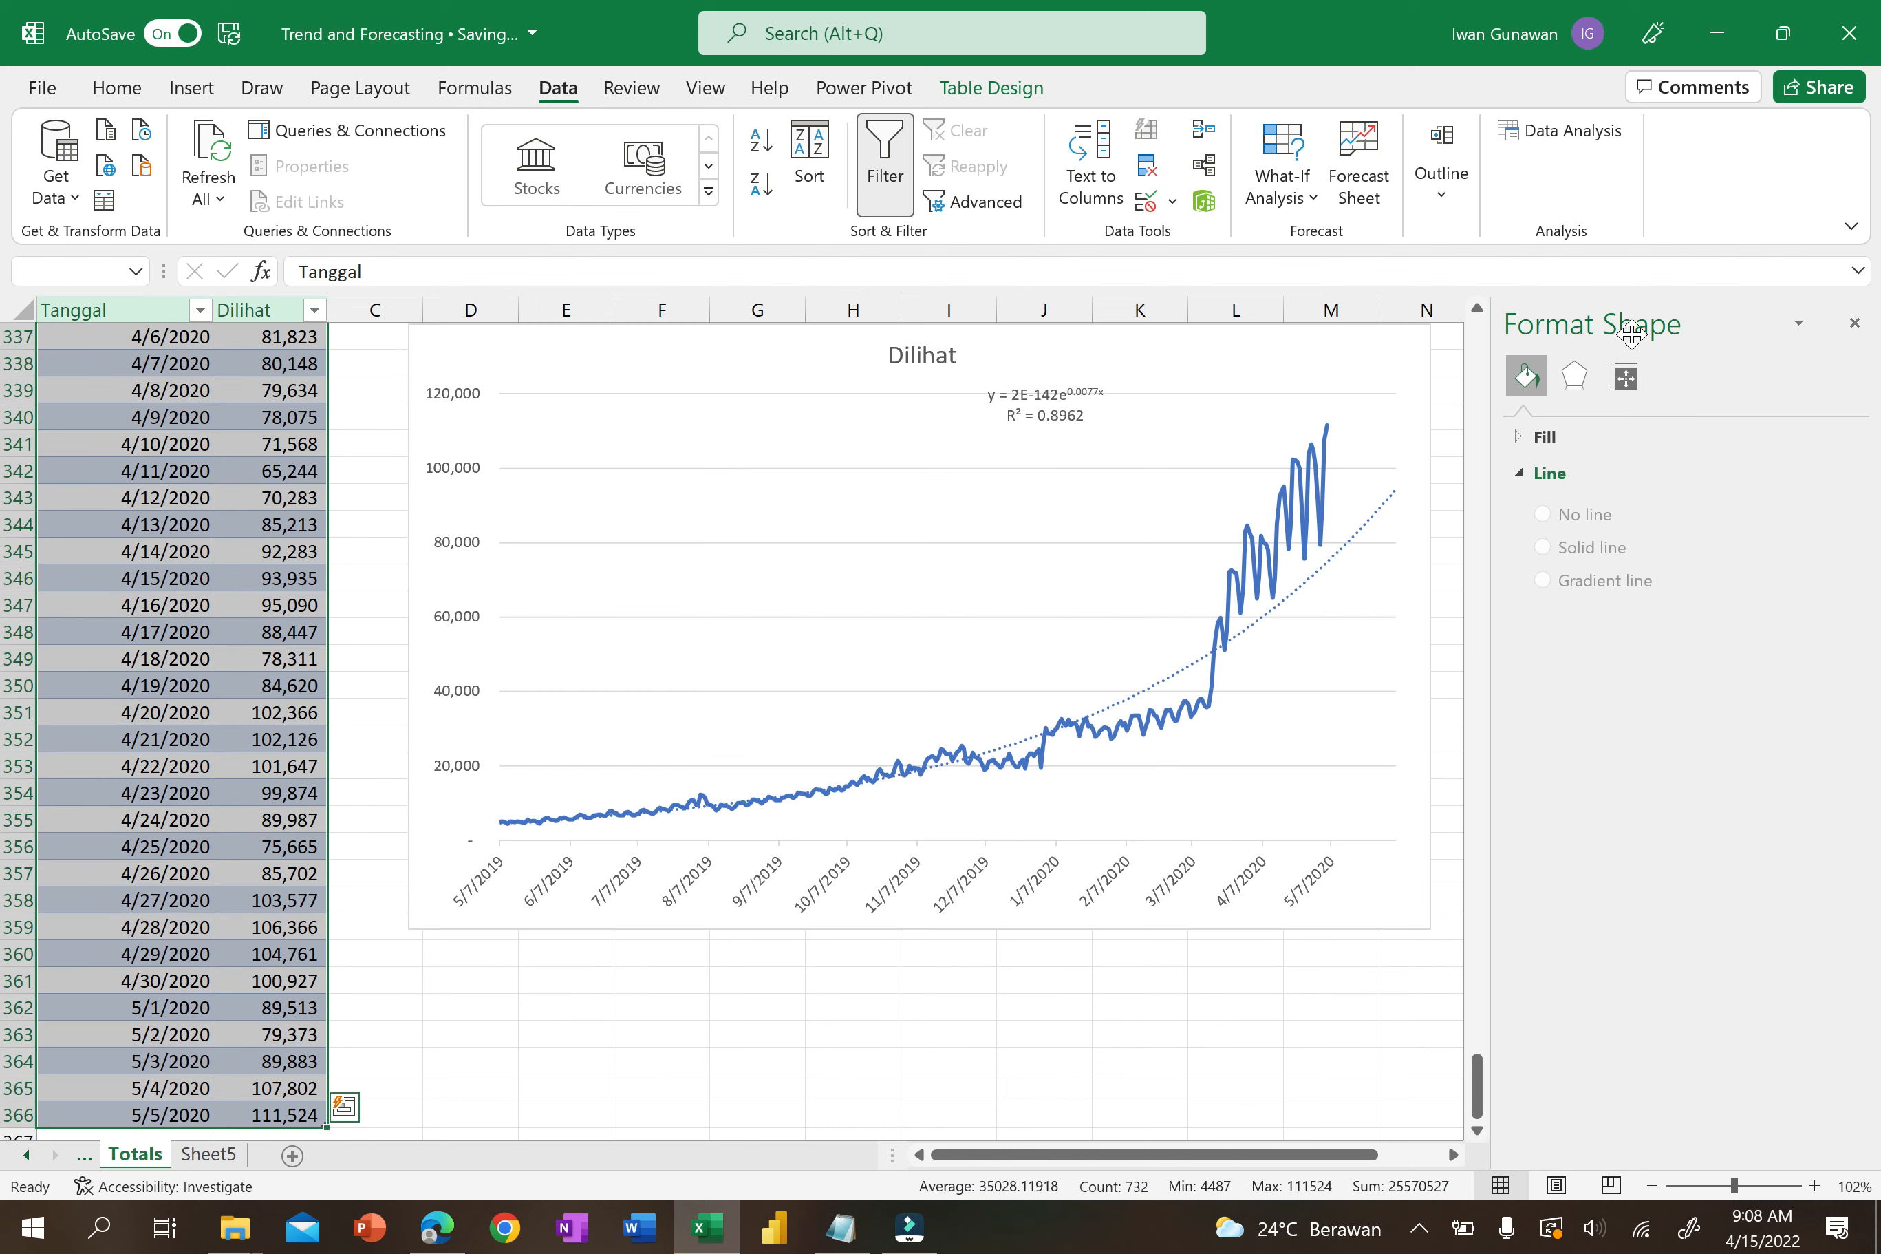
pyautogui.click(1364, 165)
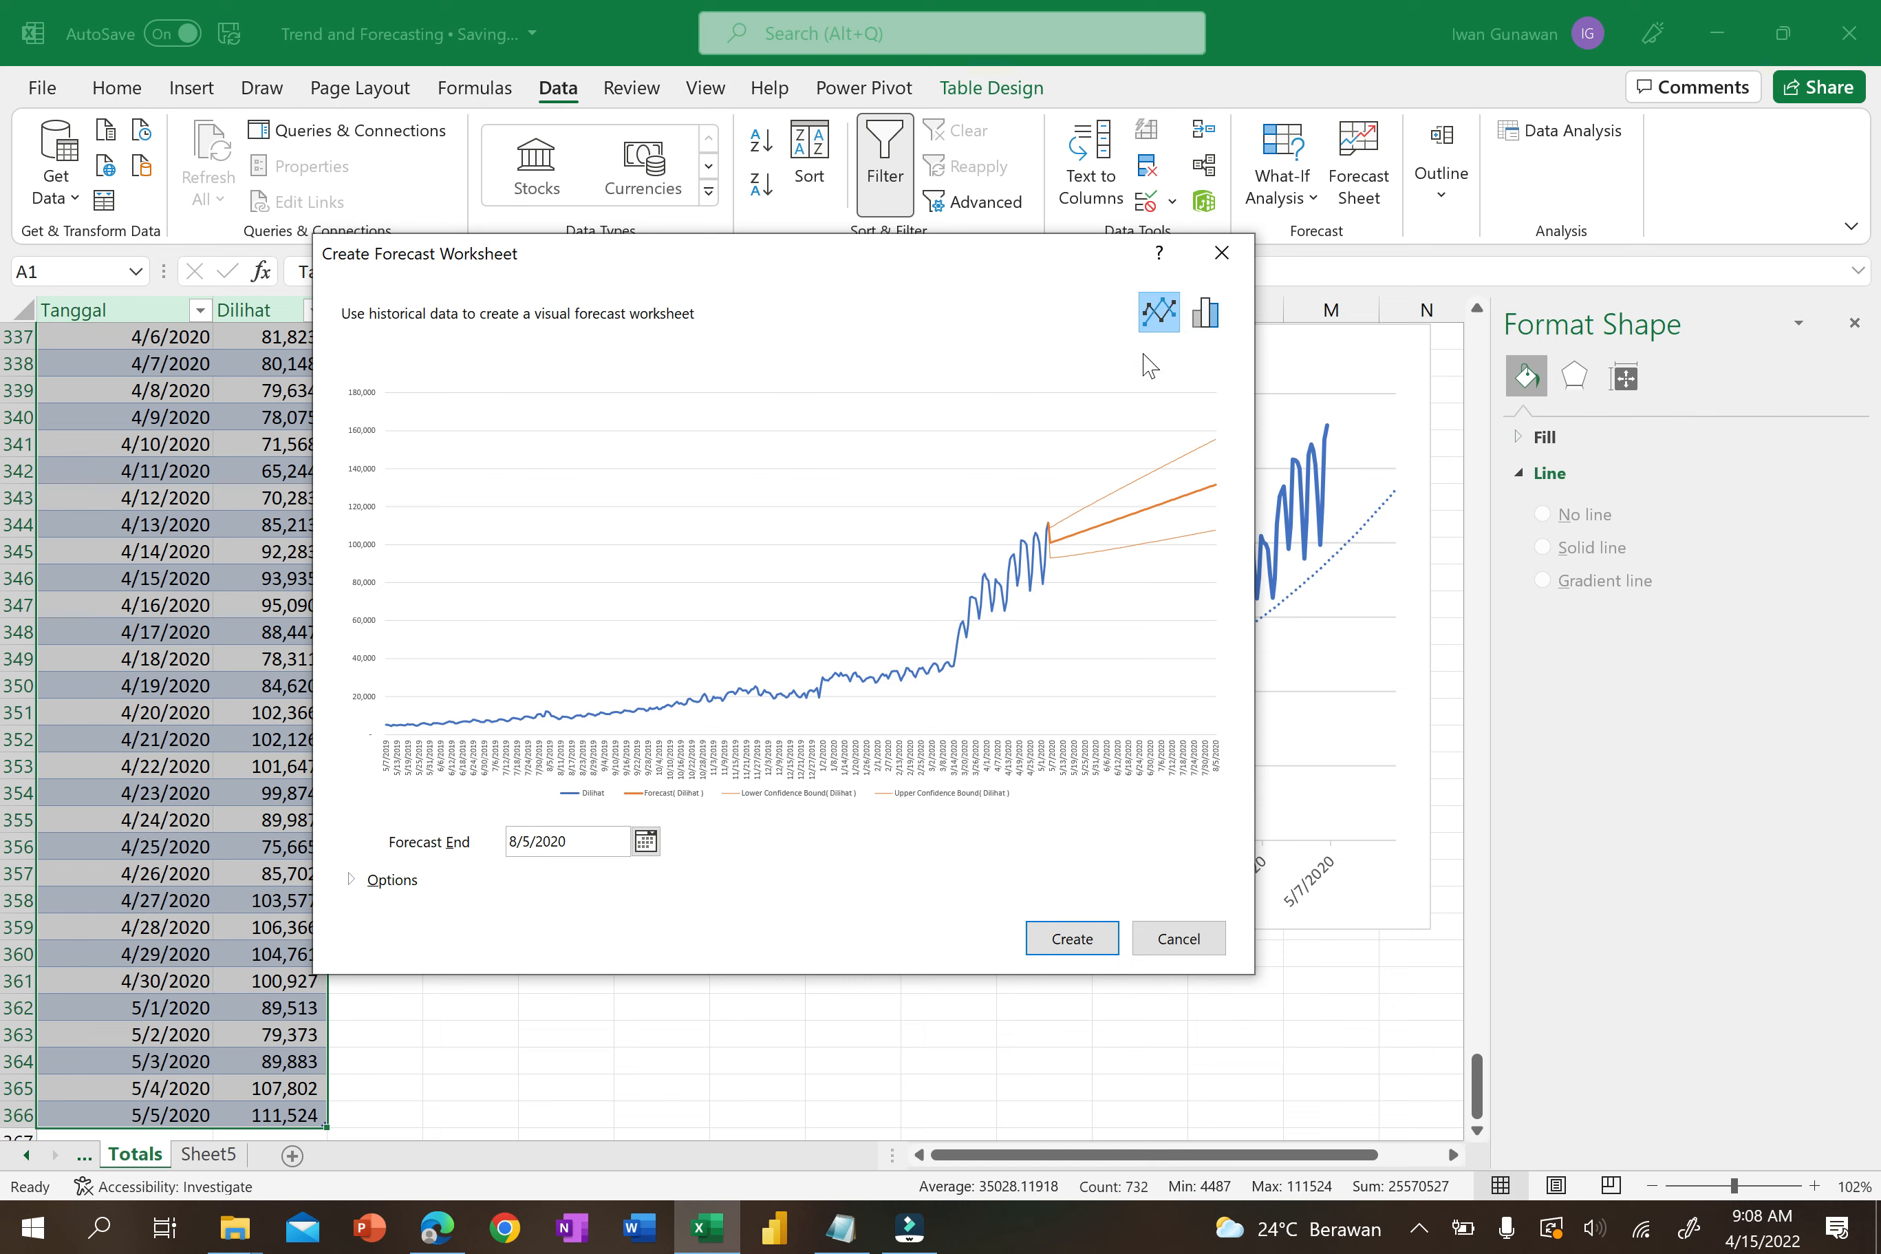
# Set the forecast end date to 7/31/2020 for the forecast worksheet.
pyautogui.moveTo(959, 264); pyautogui.dragTo(1166, 210)
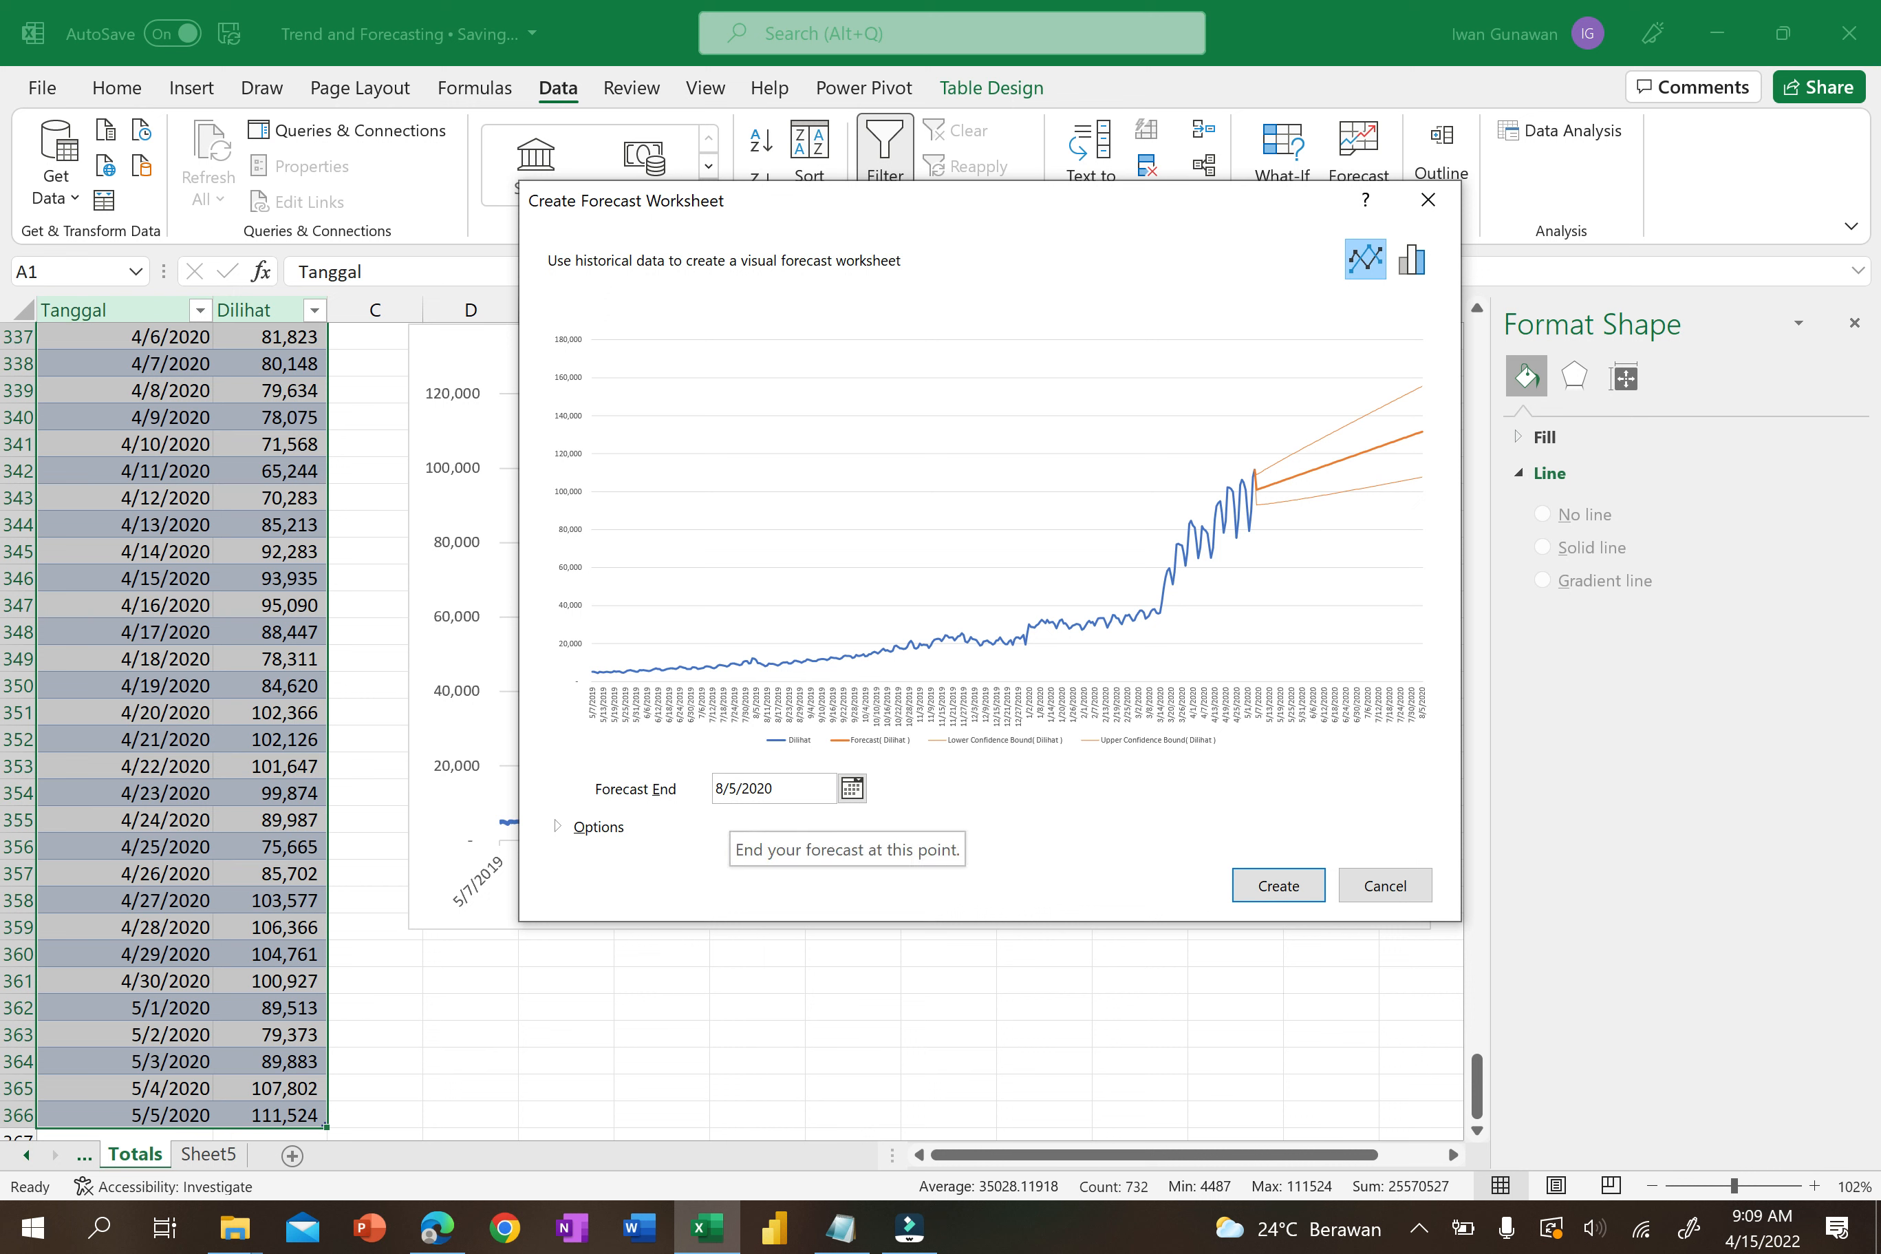
pyautogui.click(850, 792)
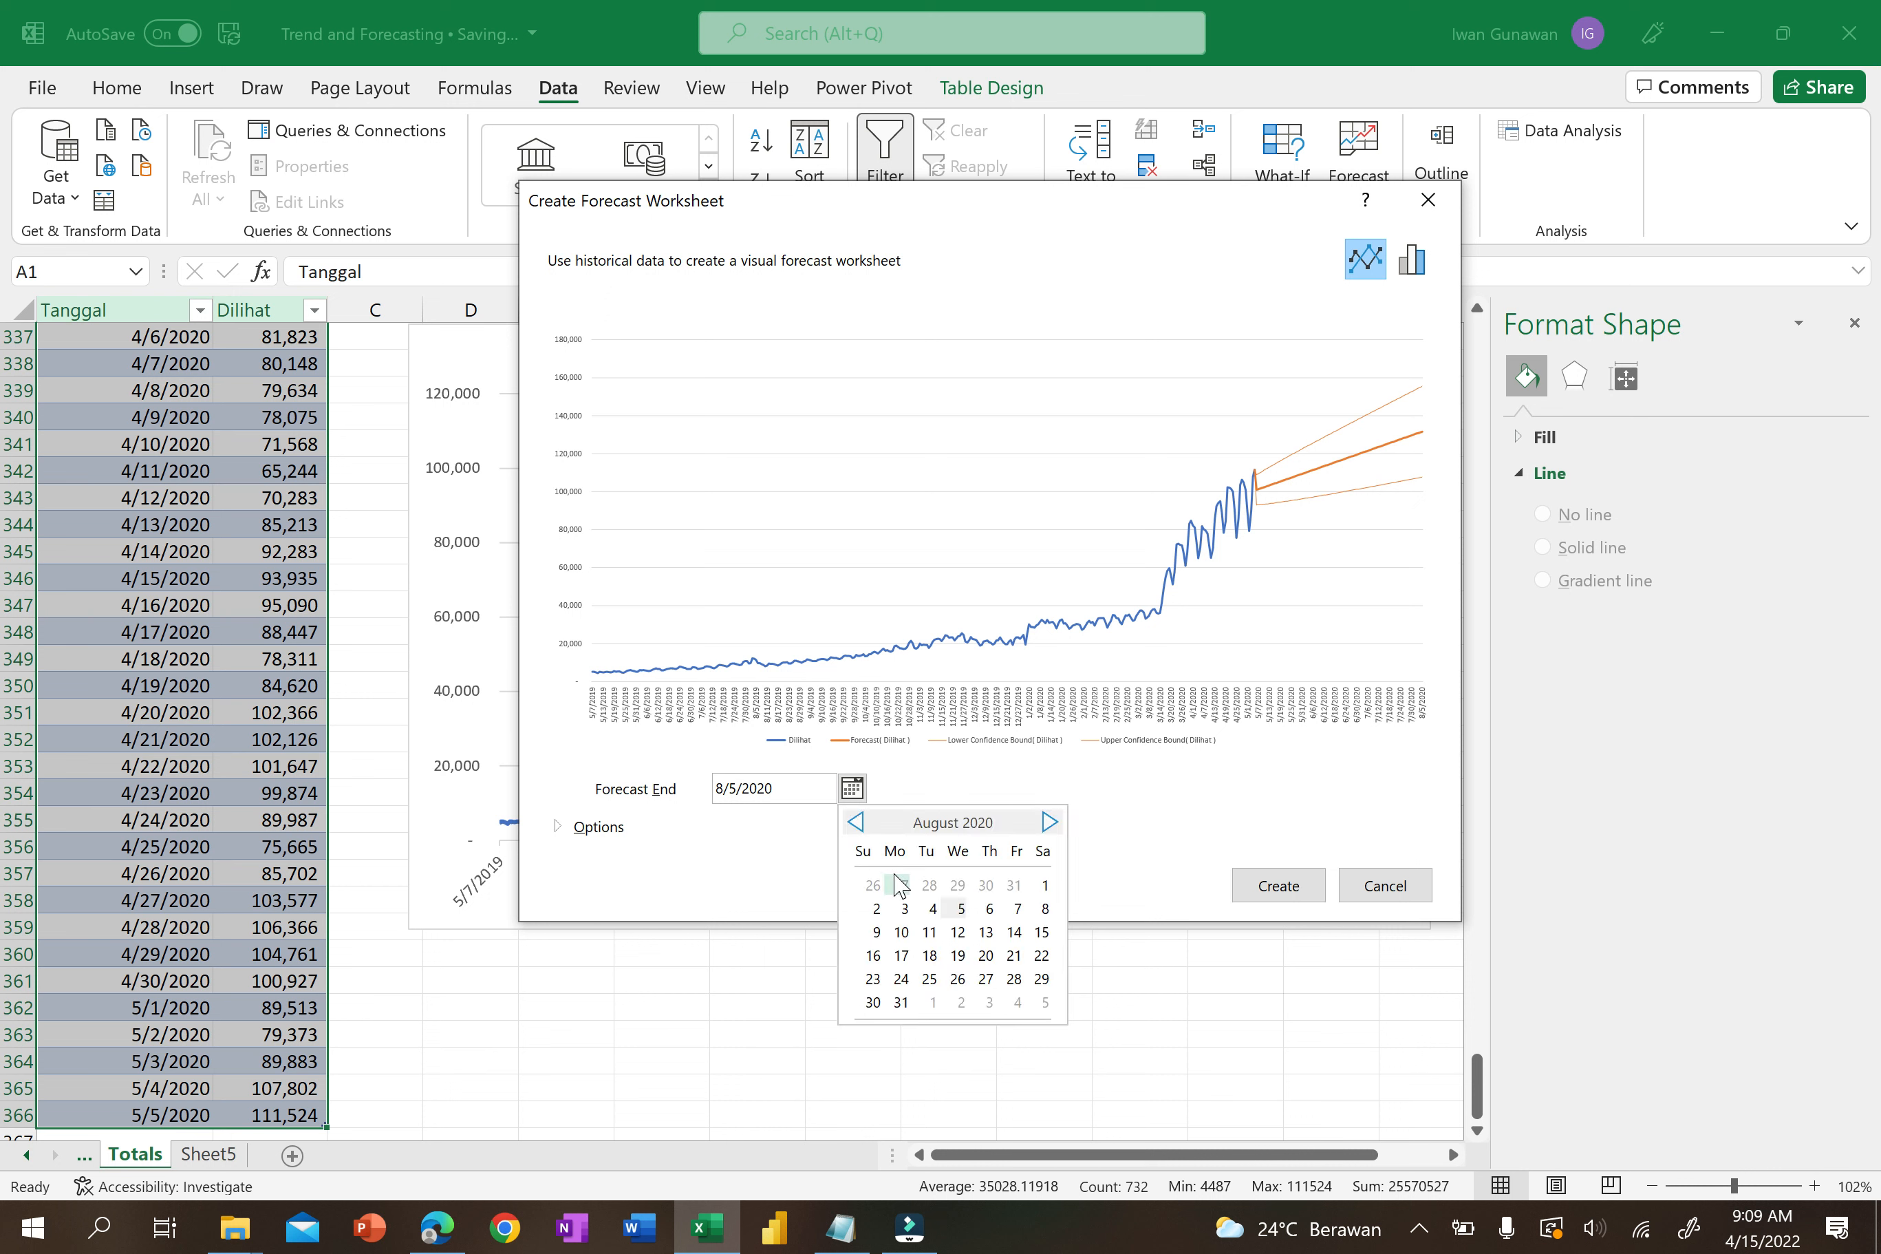
pyautogui.click(855, 823)
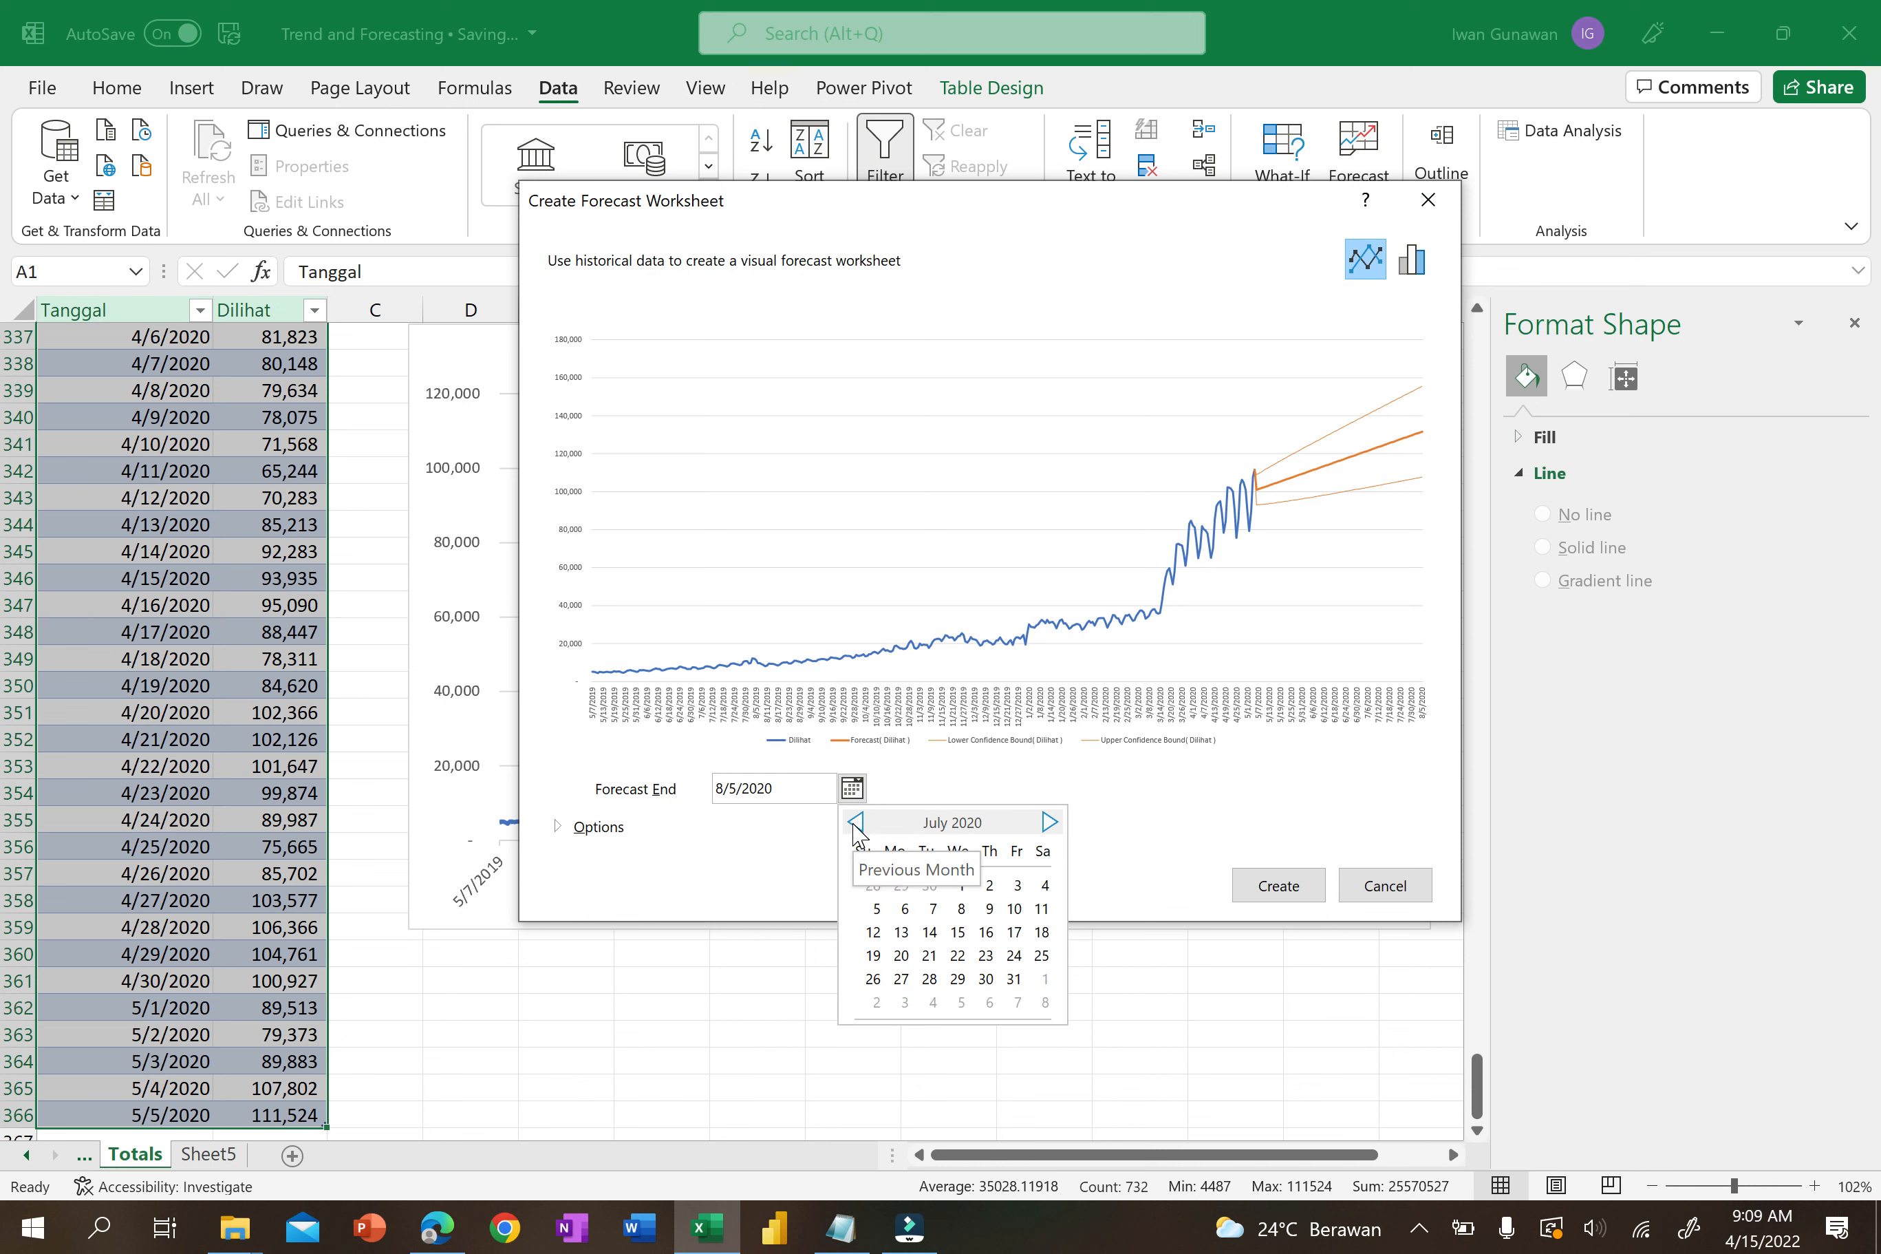
pyautogui.click(1014, 979)
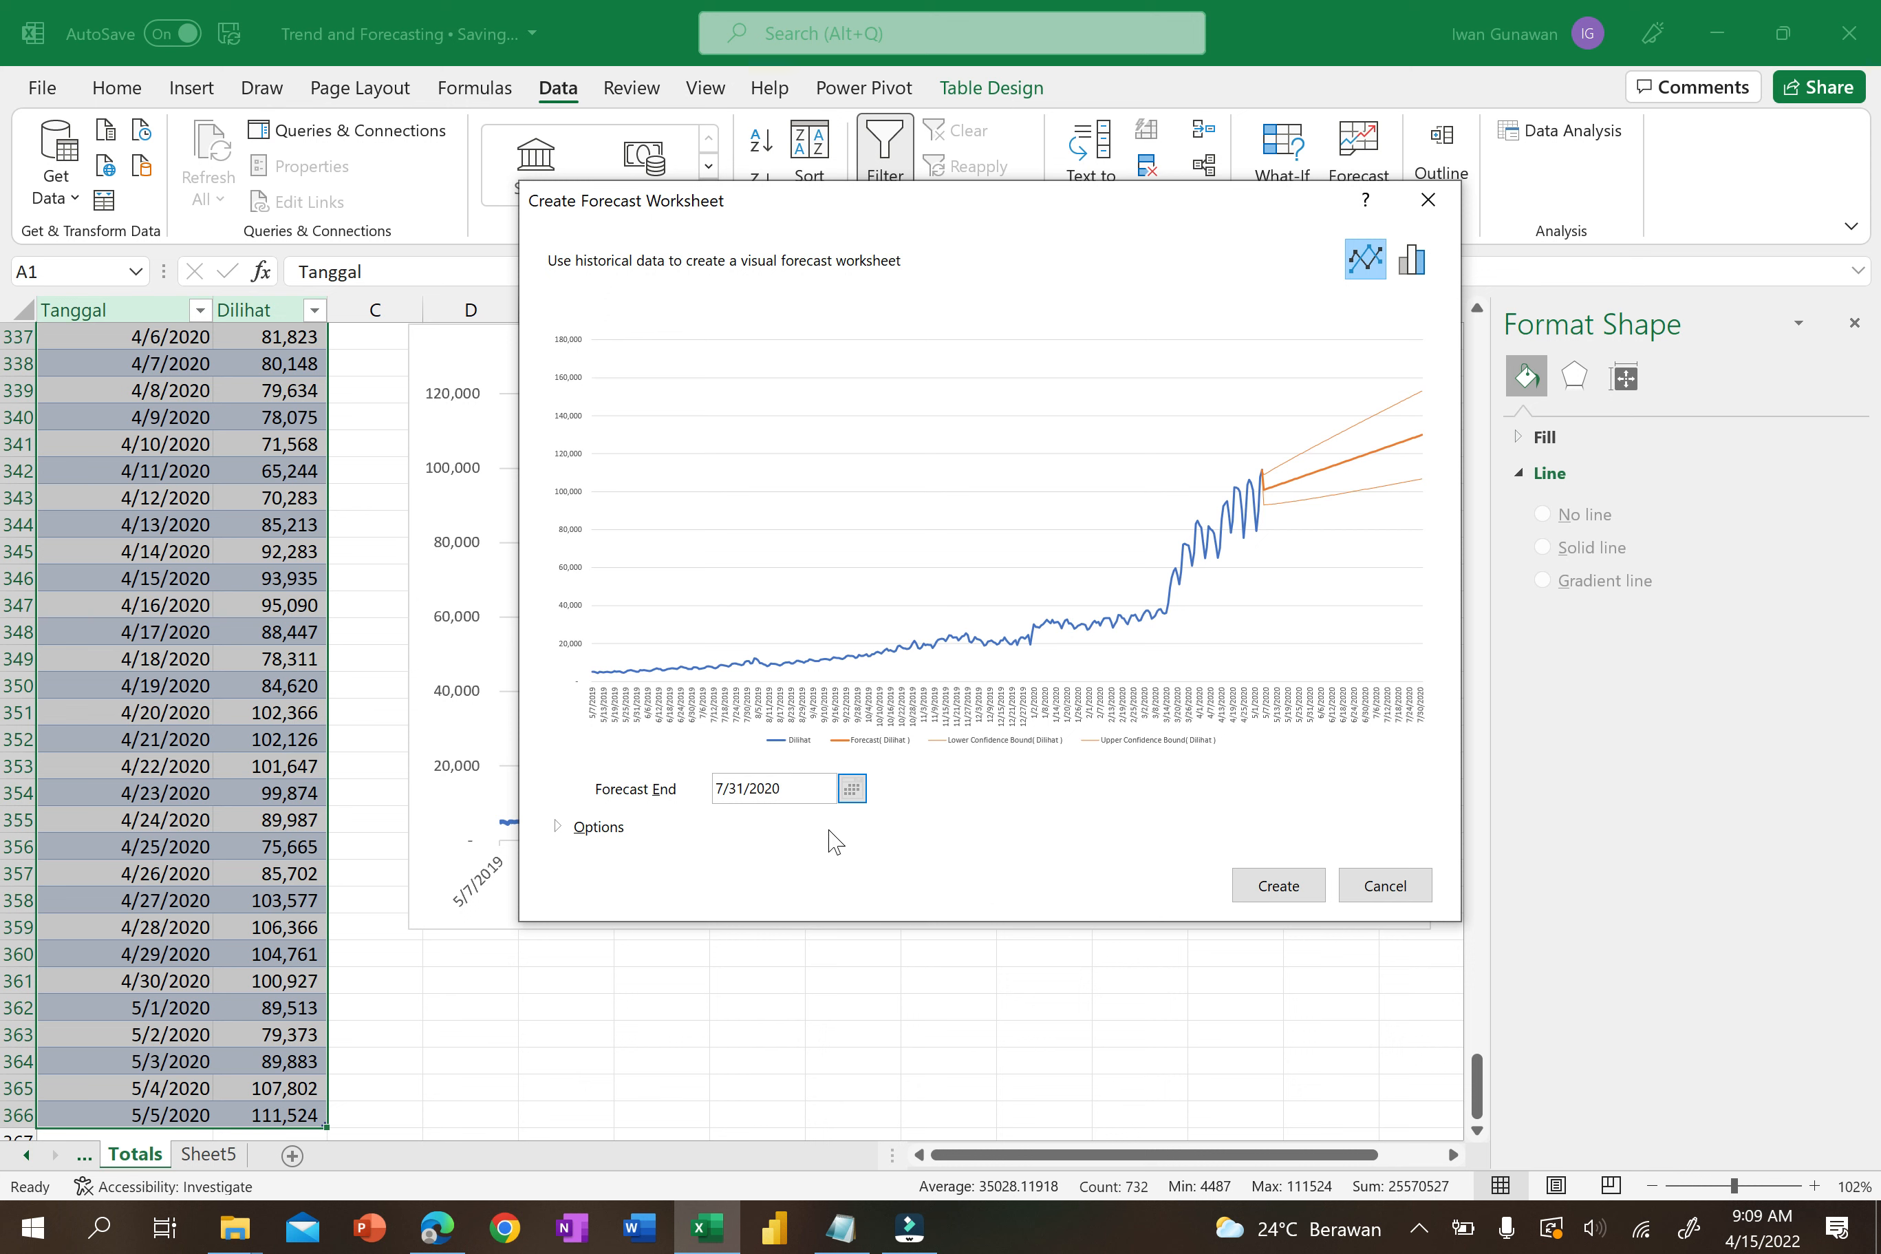
# Show the forecast options, try confidence intervals such as 98%, 94%, 99.99% and 93%, and set the interval back to 95%.
pyautogui.click(565, 830)
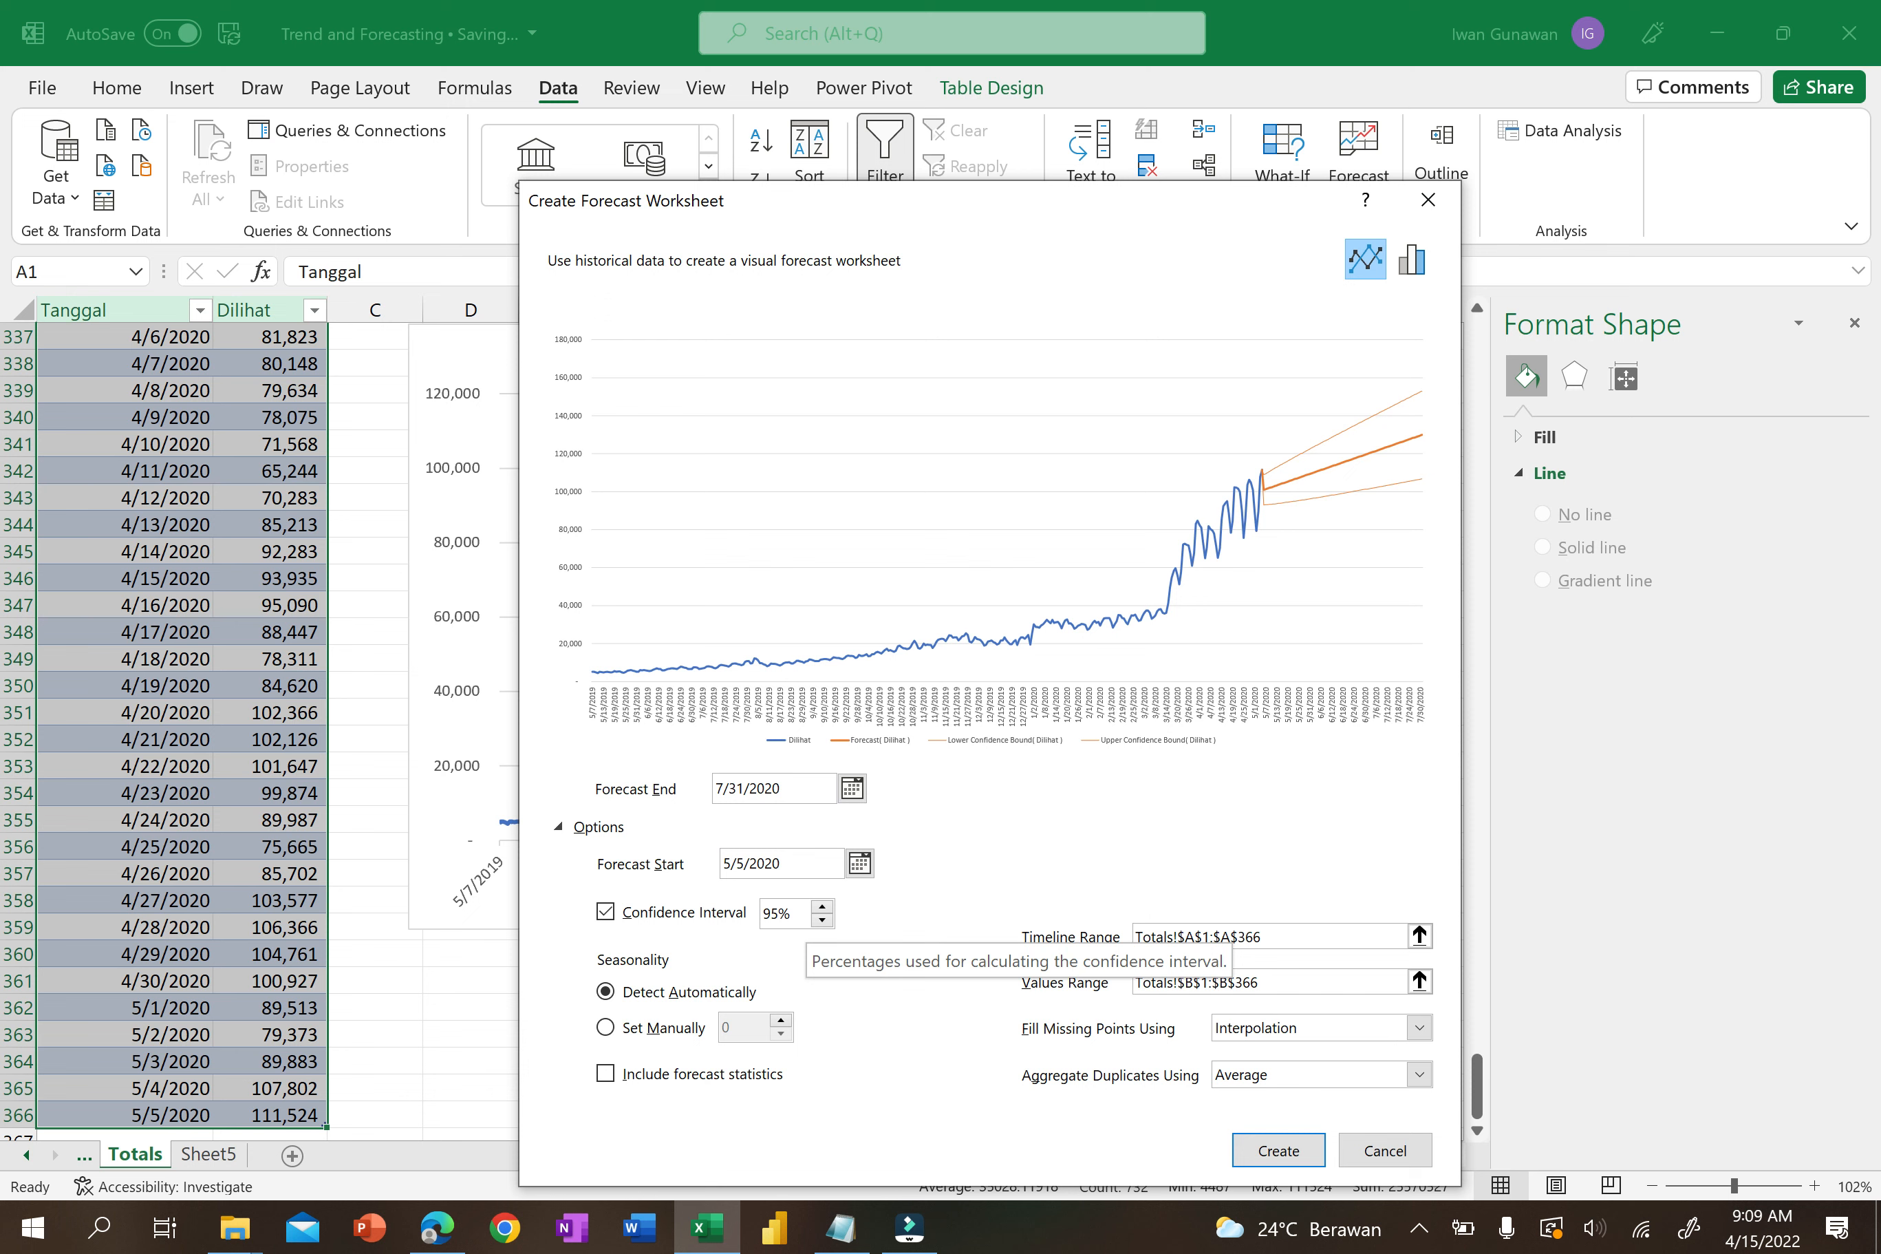
pyautogui.click(823, 906)
pyautogui.click(822, 906)
pyautogui.click(823, 907)
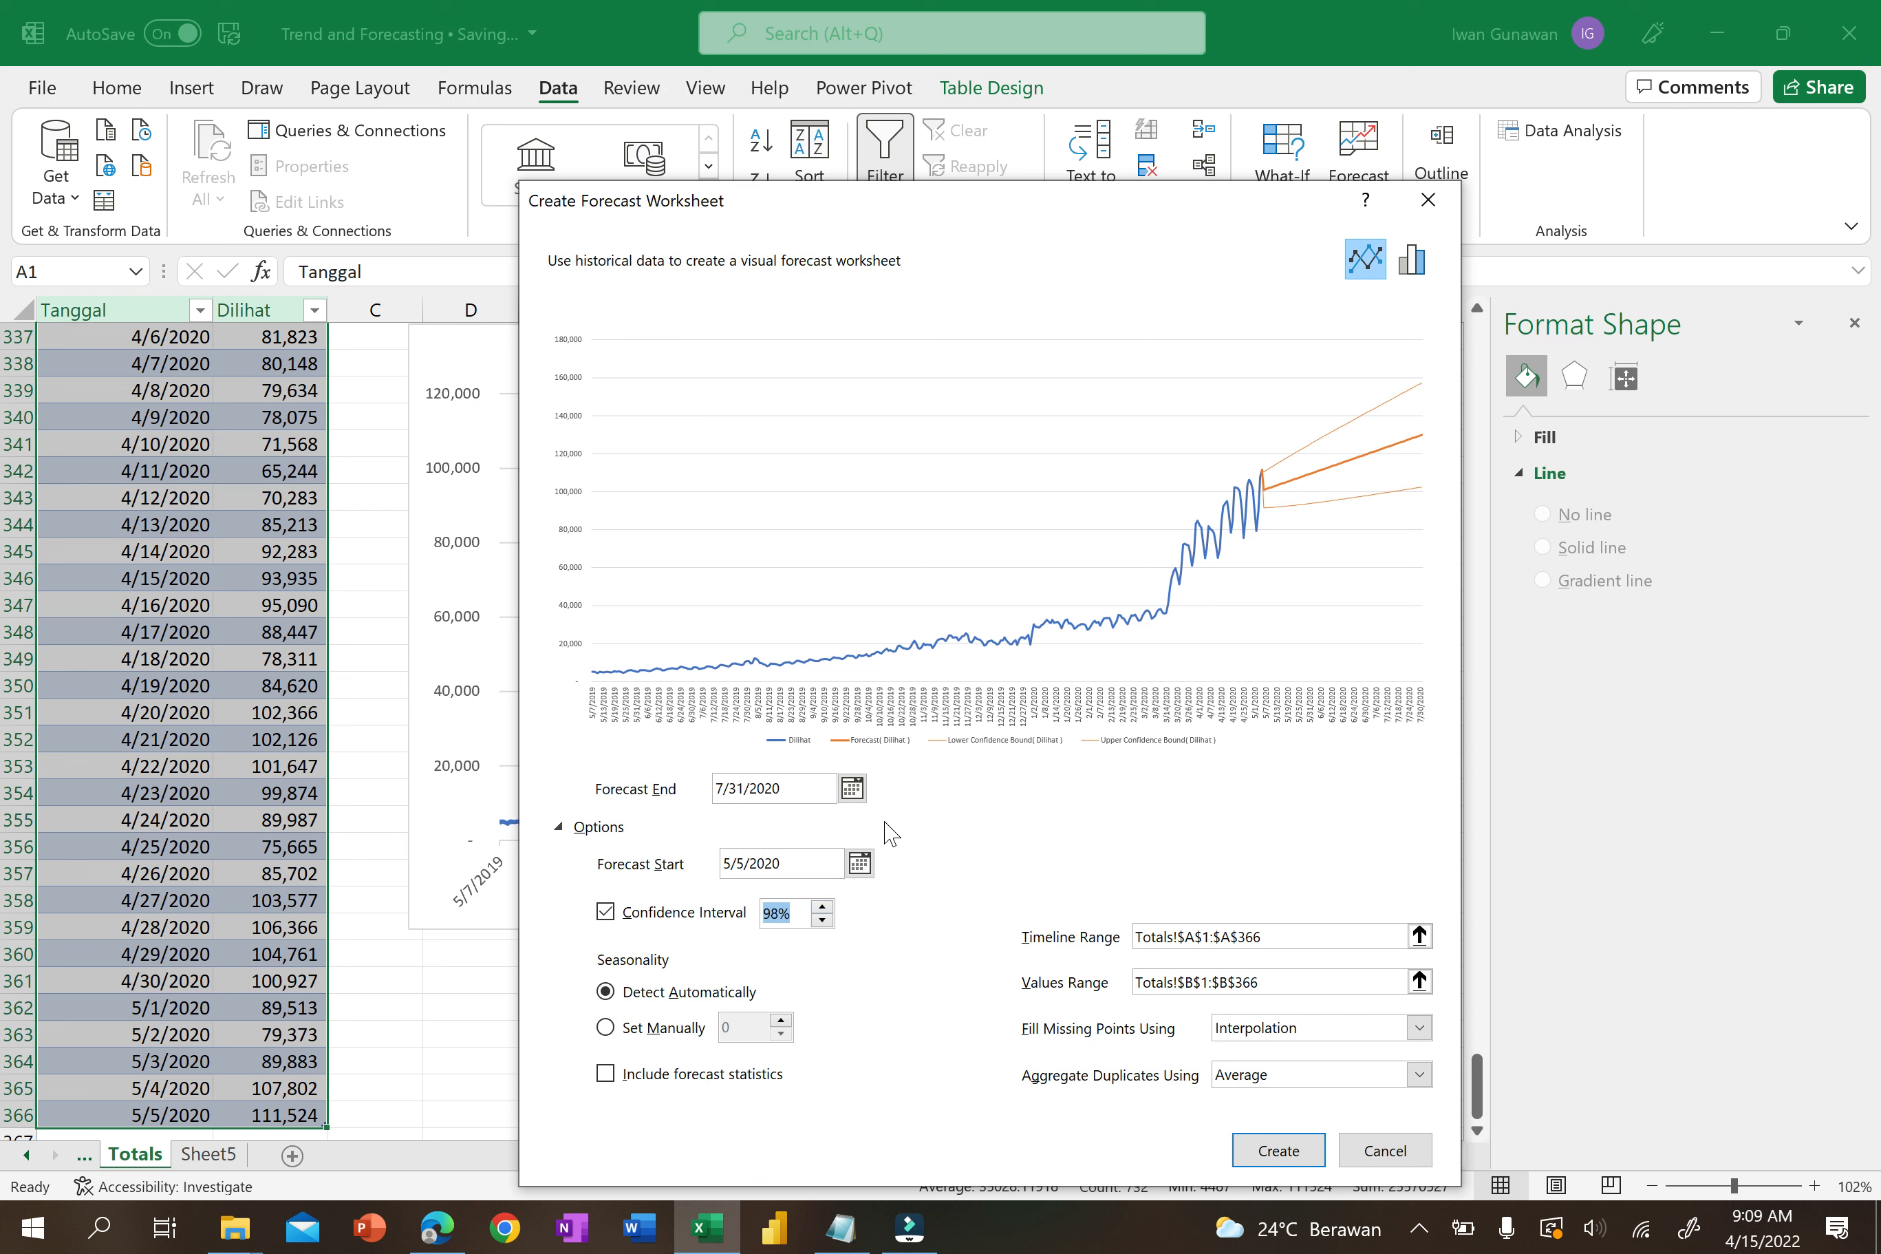
pyautogui.click(822, 921)
pyautogui.click(823, 921)
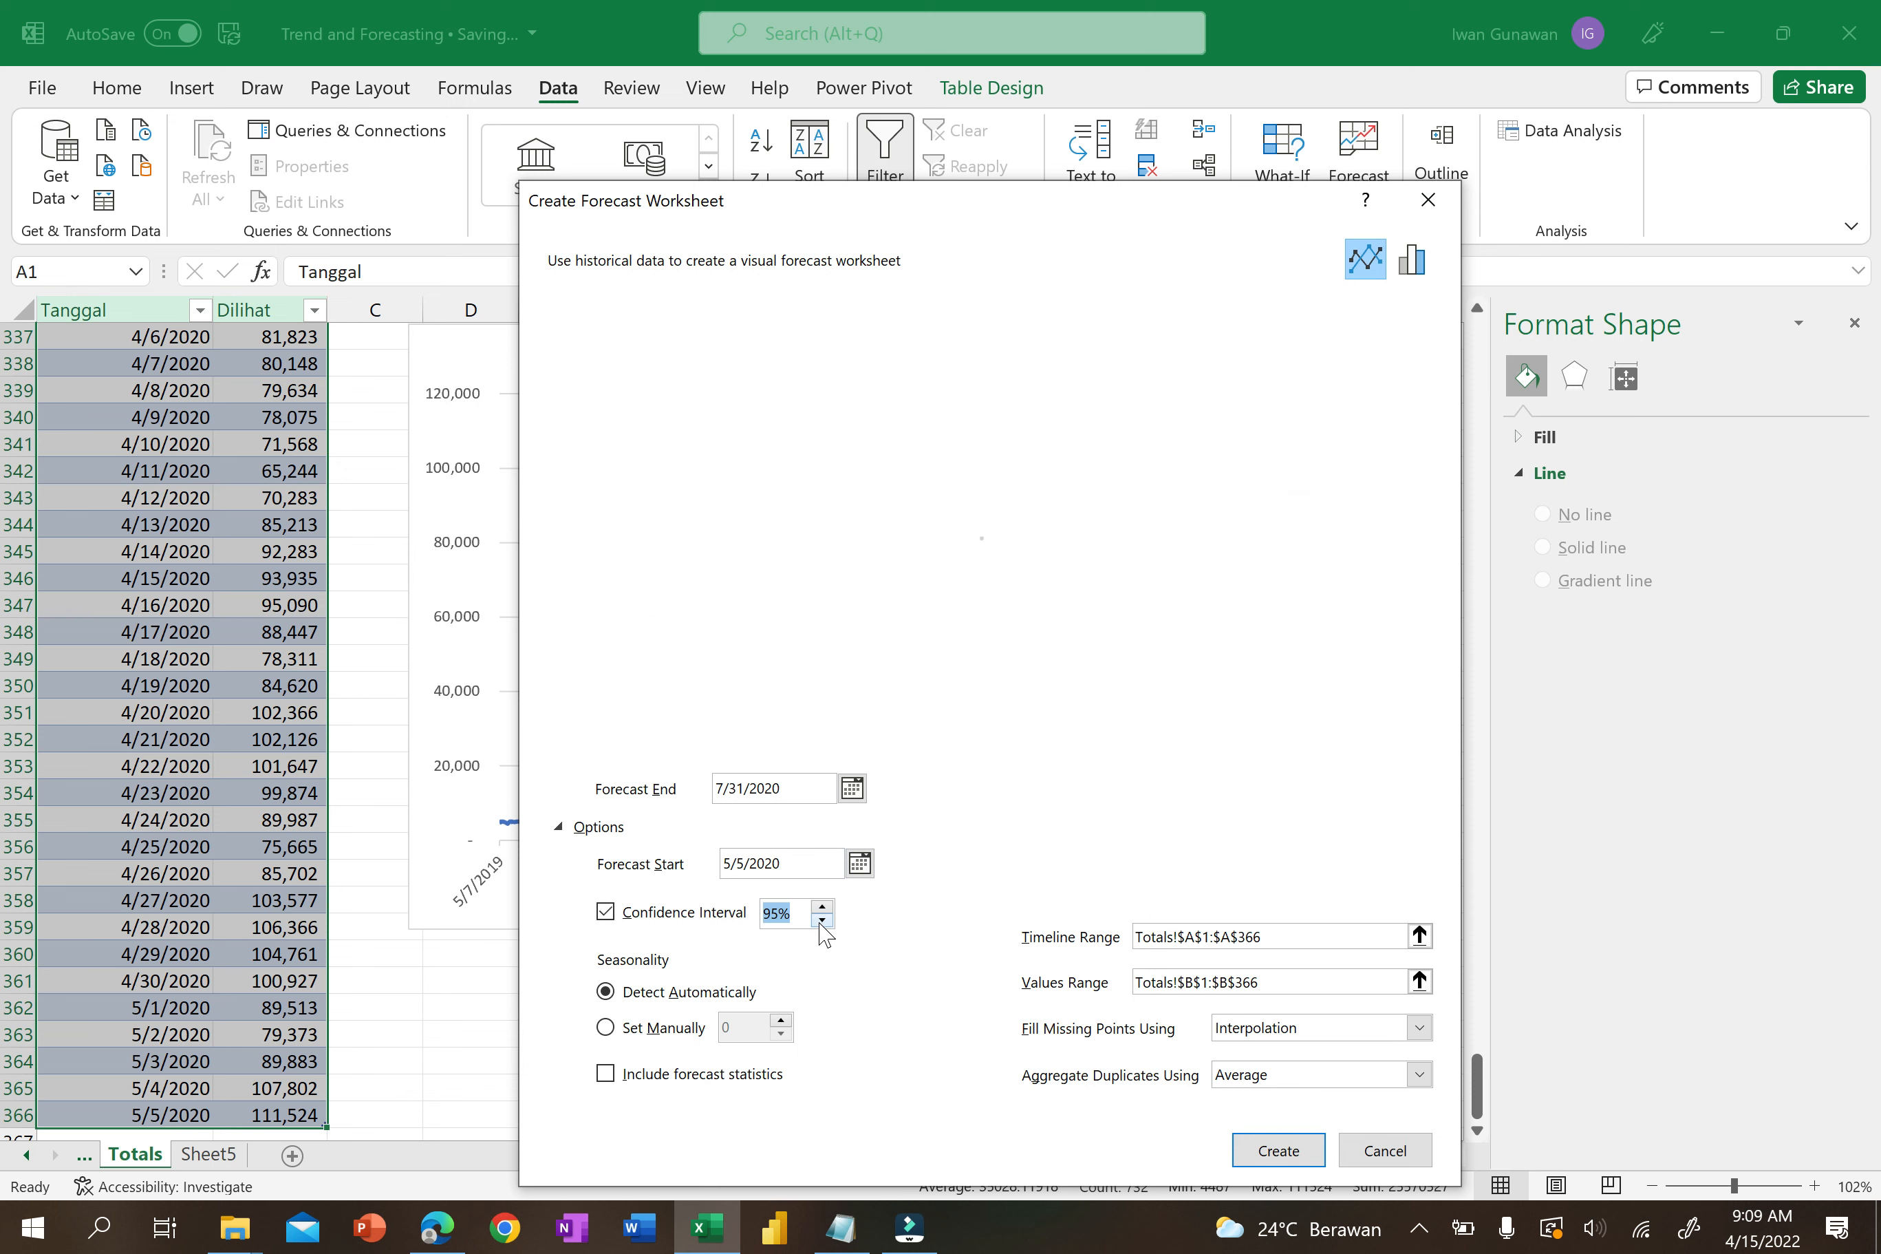
pyautogui.click(821, 920)
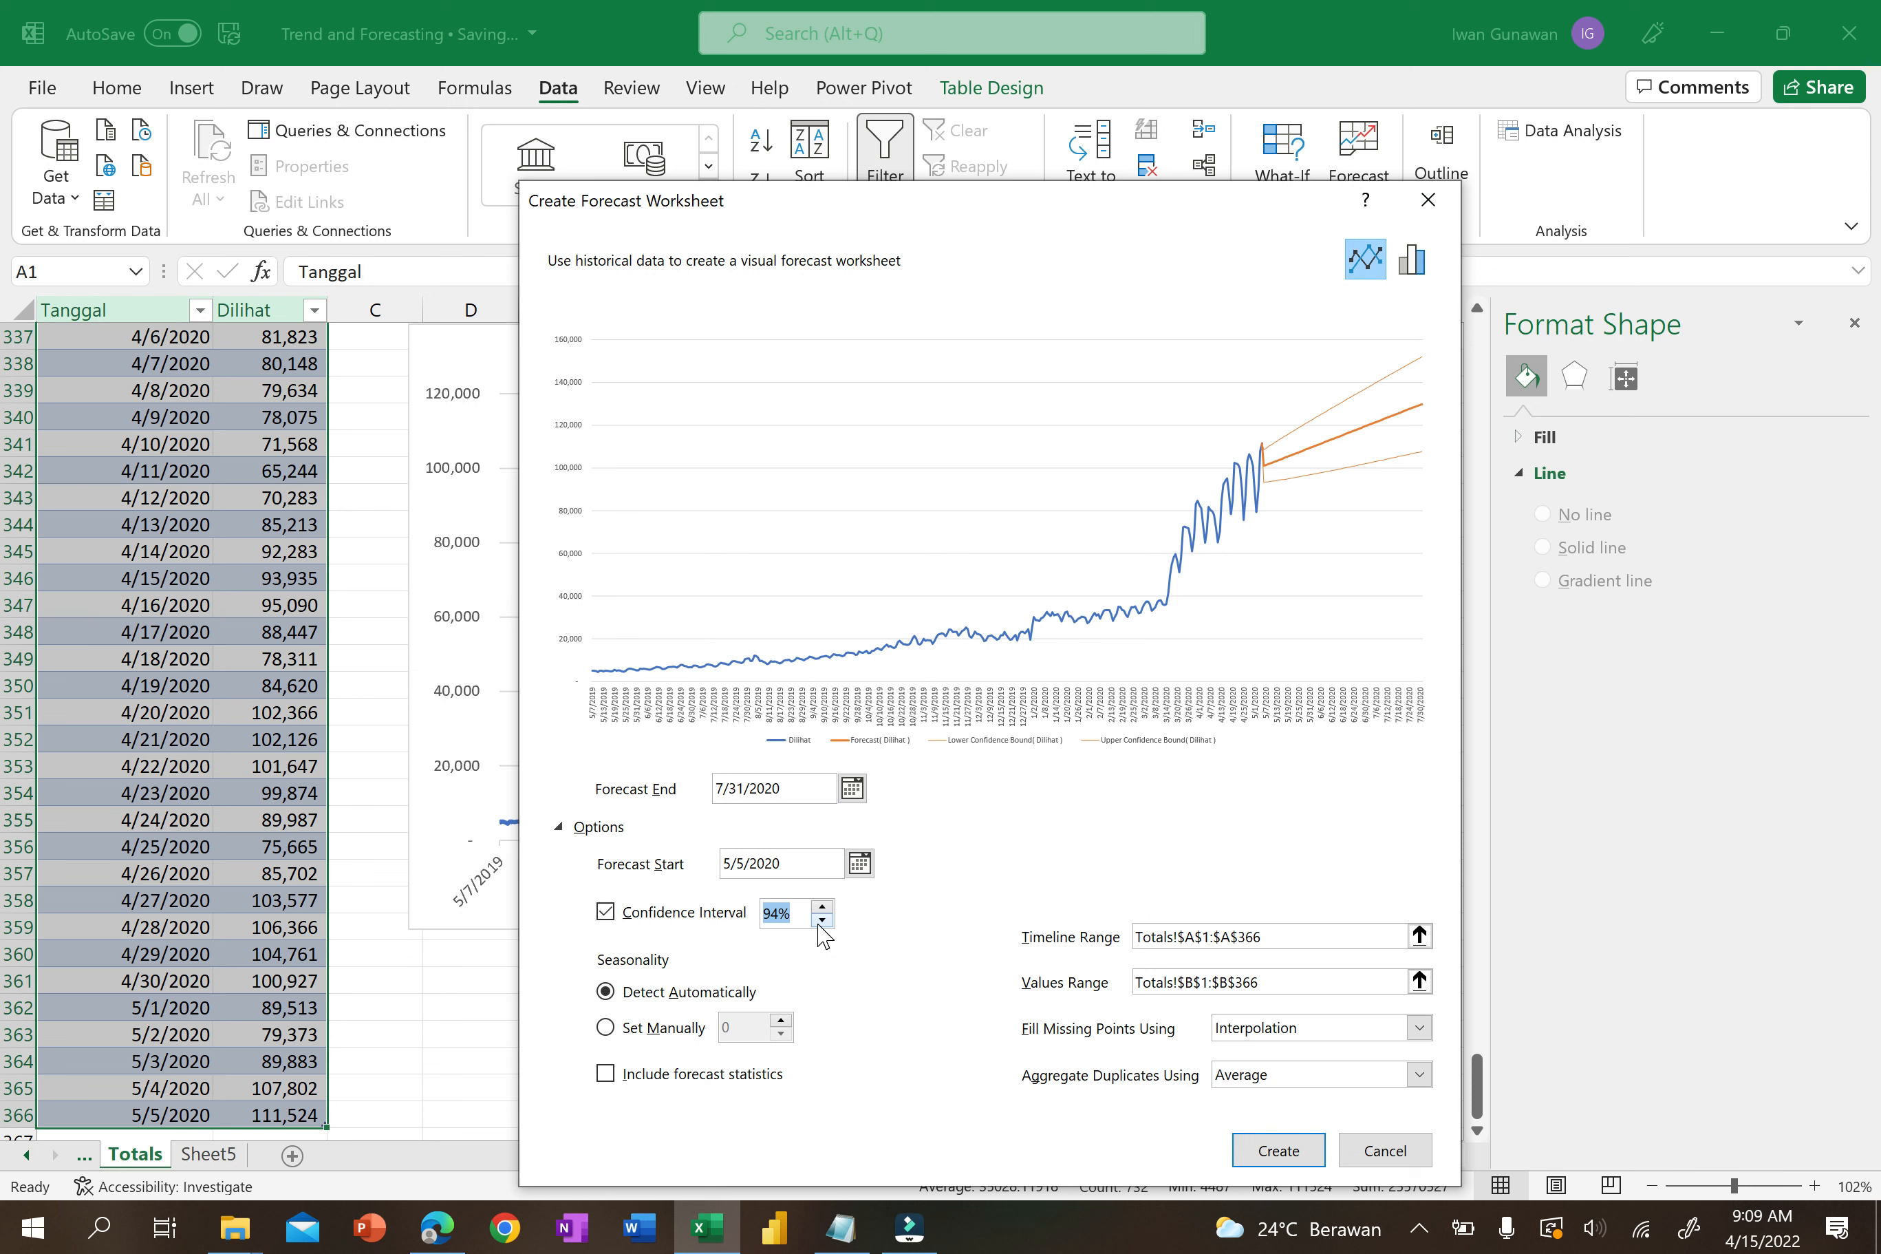
pyautogui.click(823, 906)
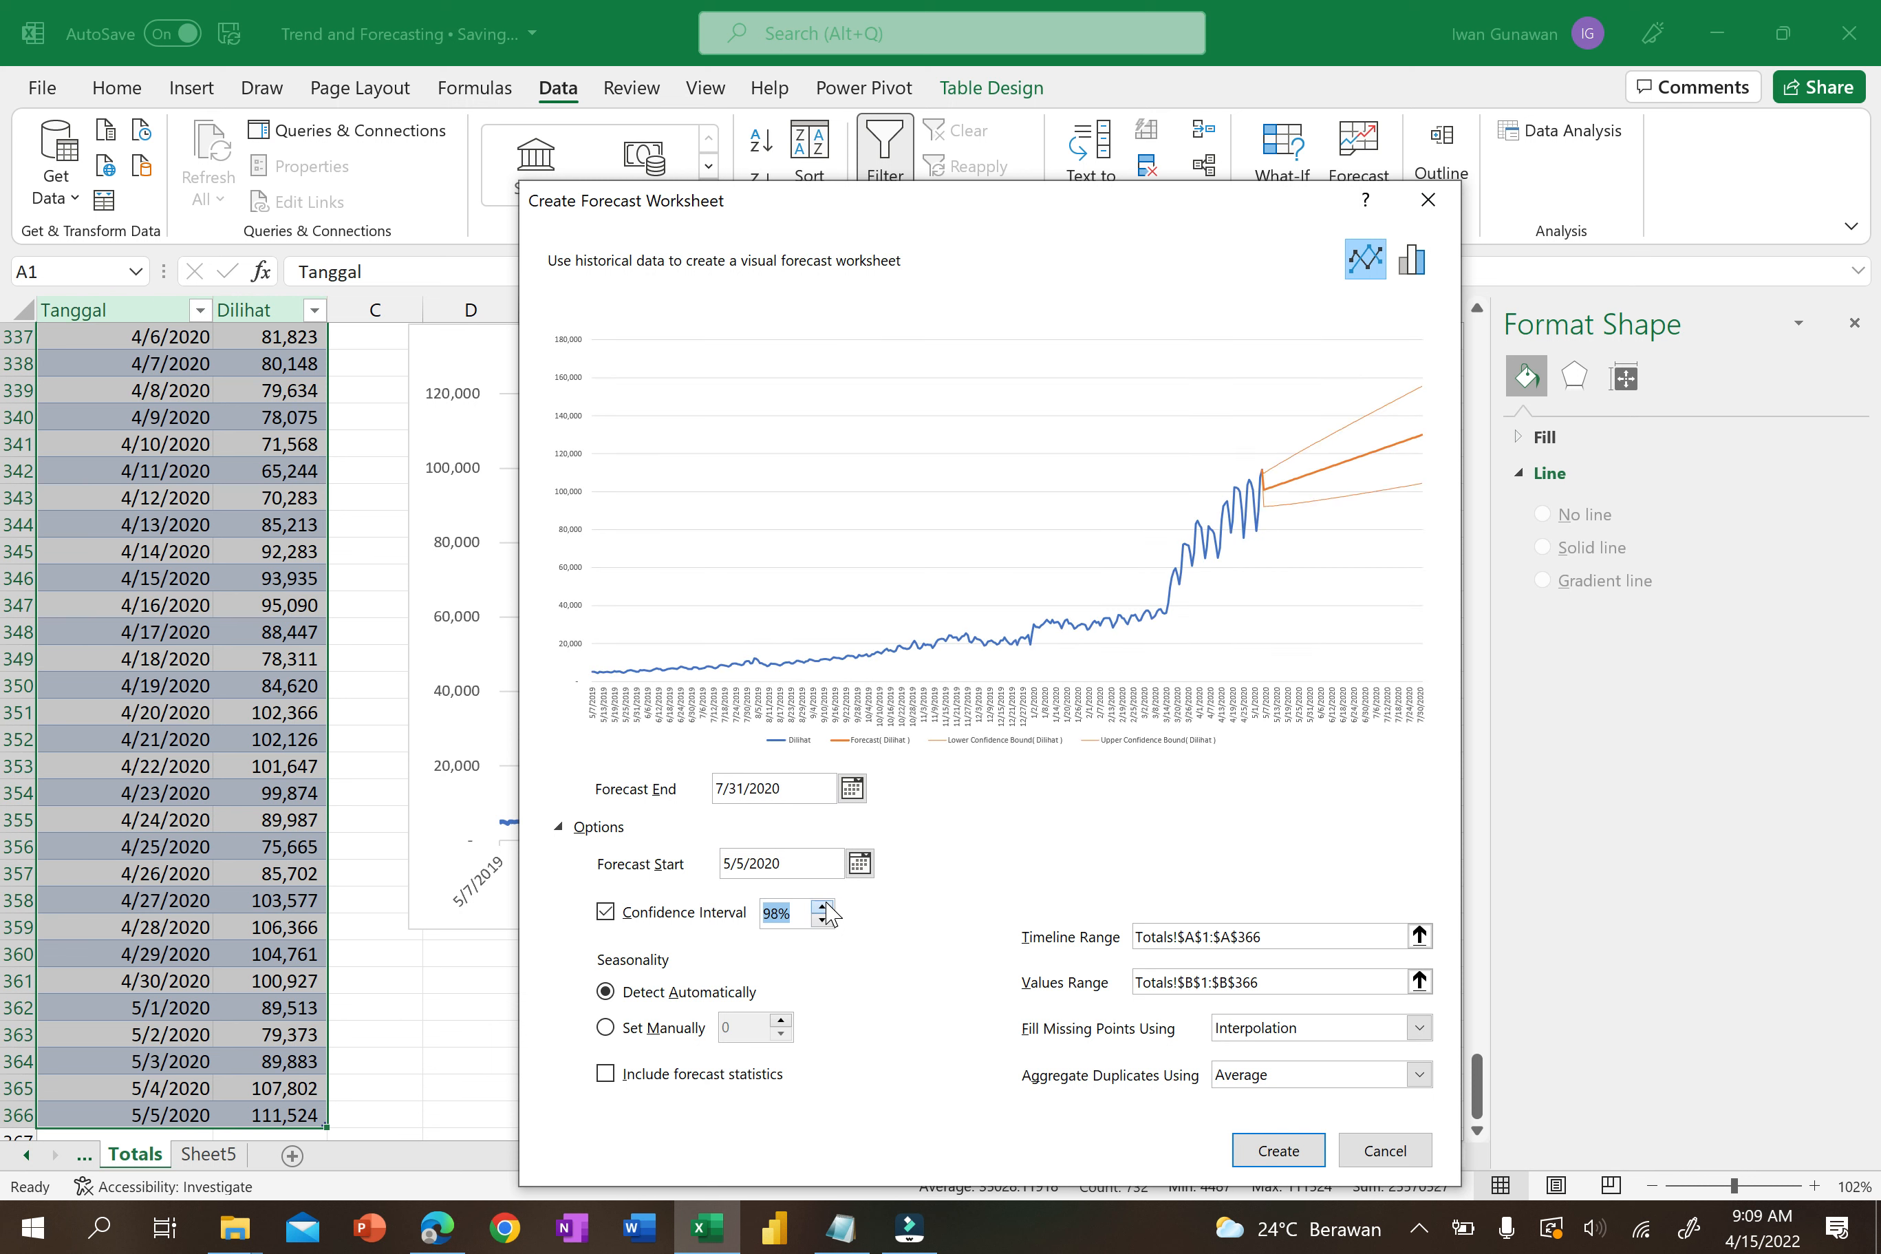
pyautogui.click(823, 906)
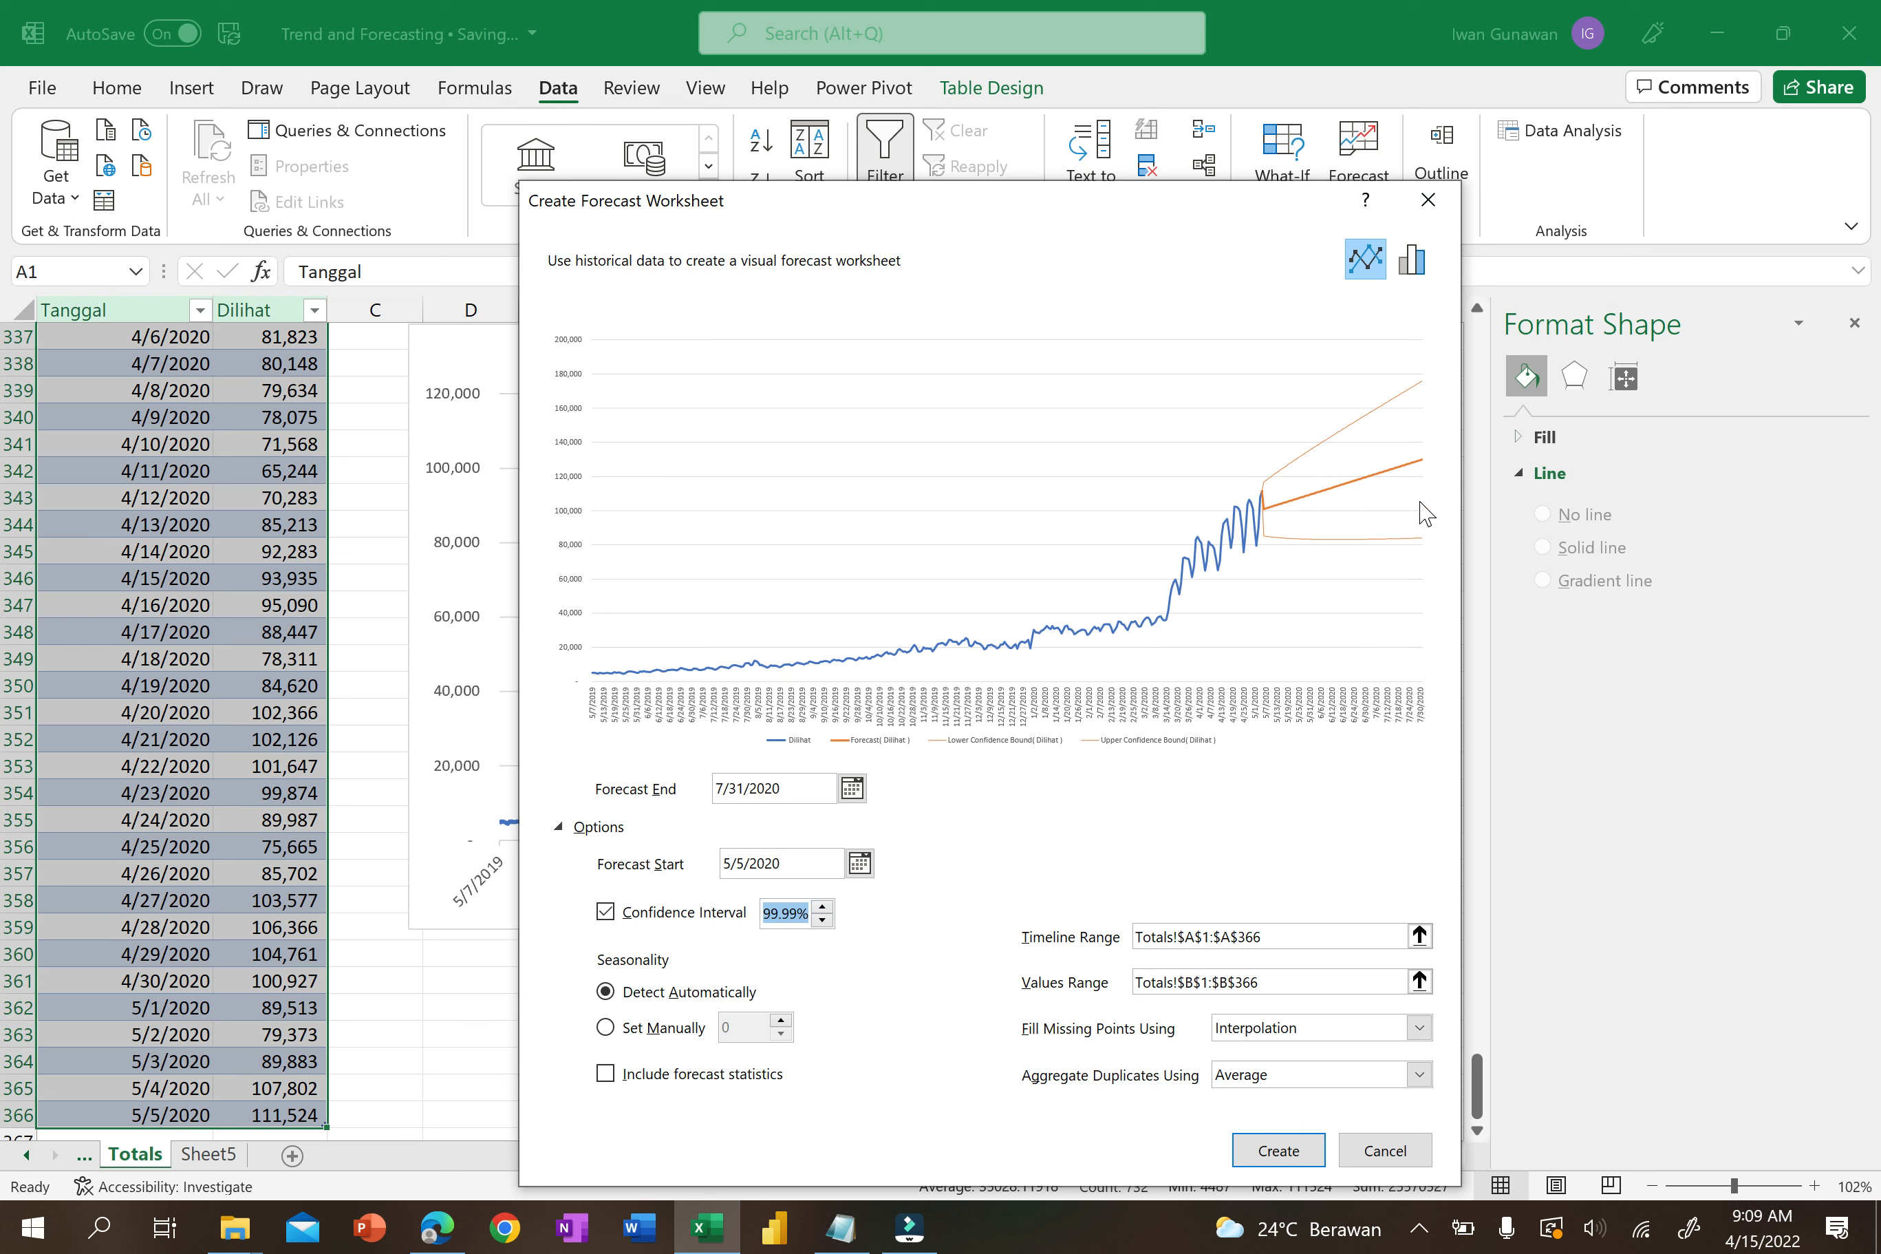
pyautogui.click(823, 919)
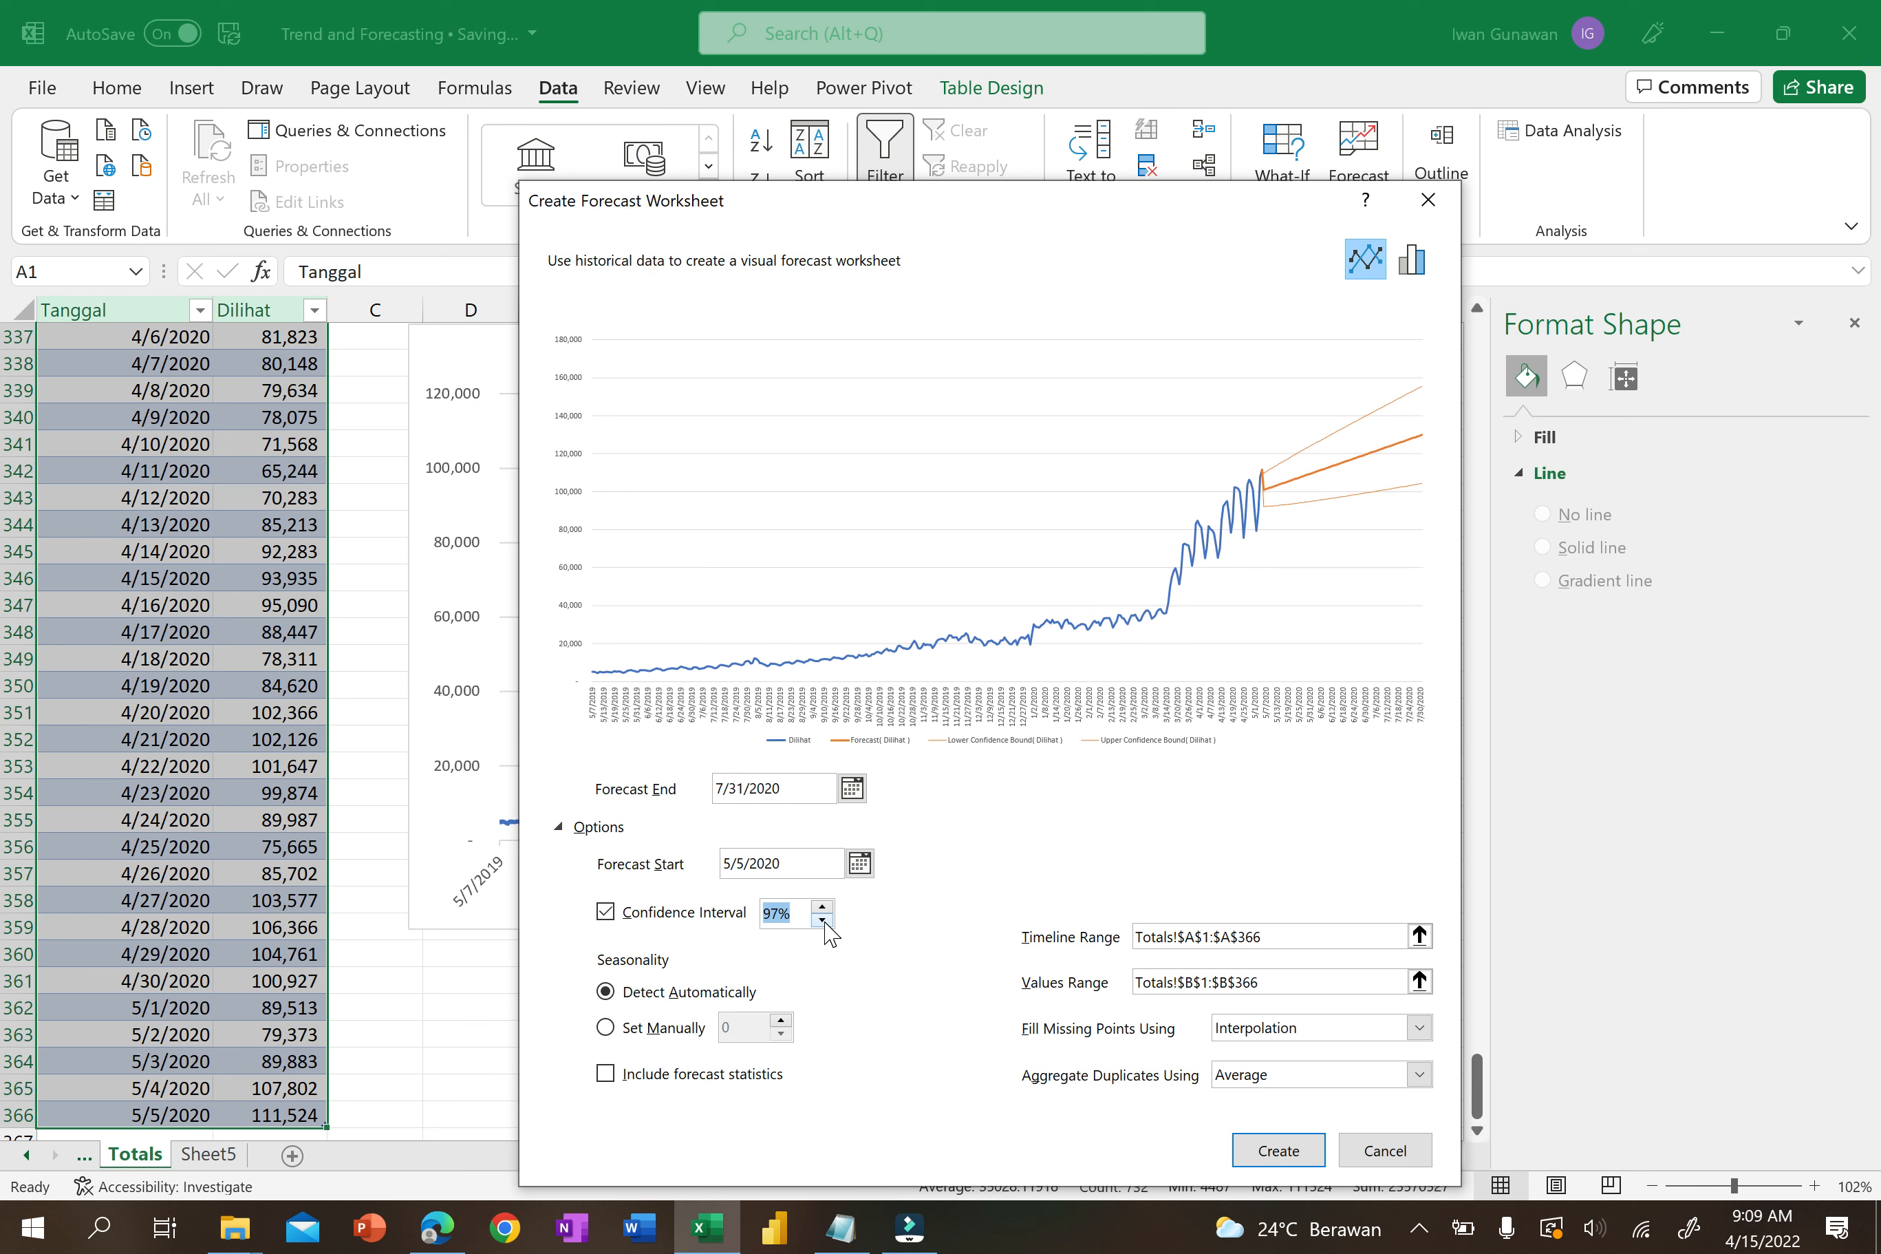
pyautogui.click(822, 919)
pyautogui.click(822, 919)
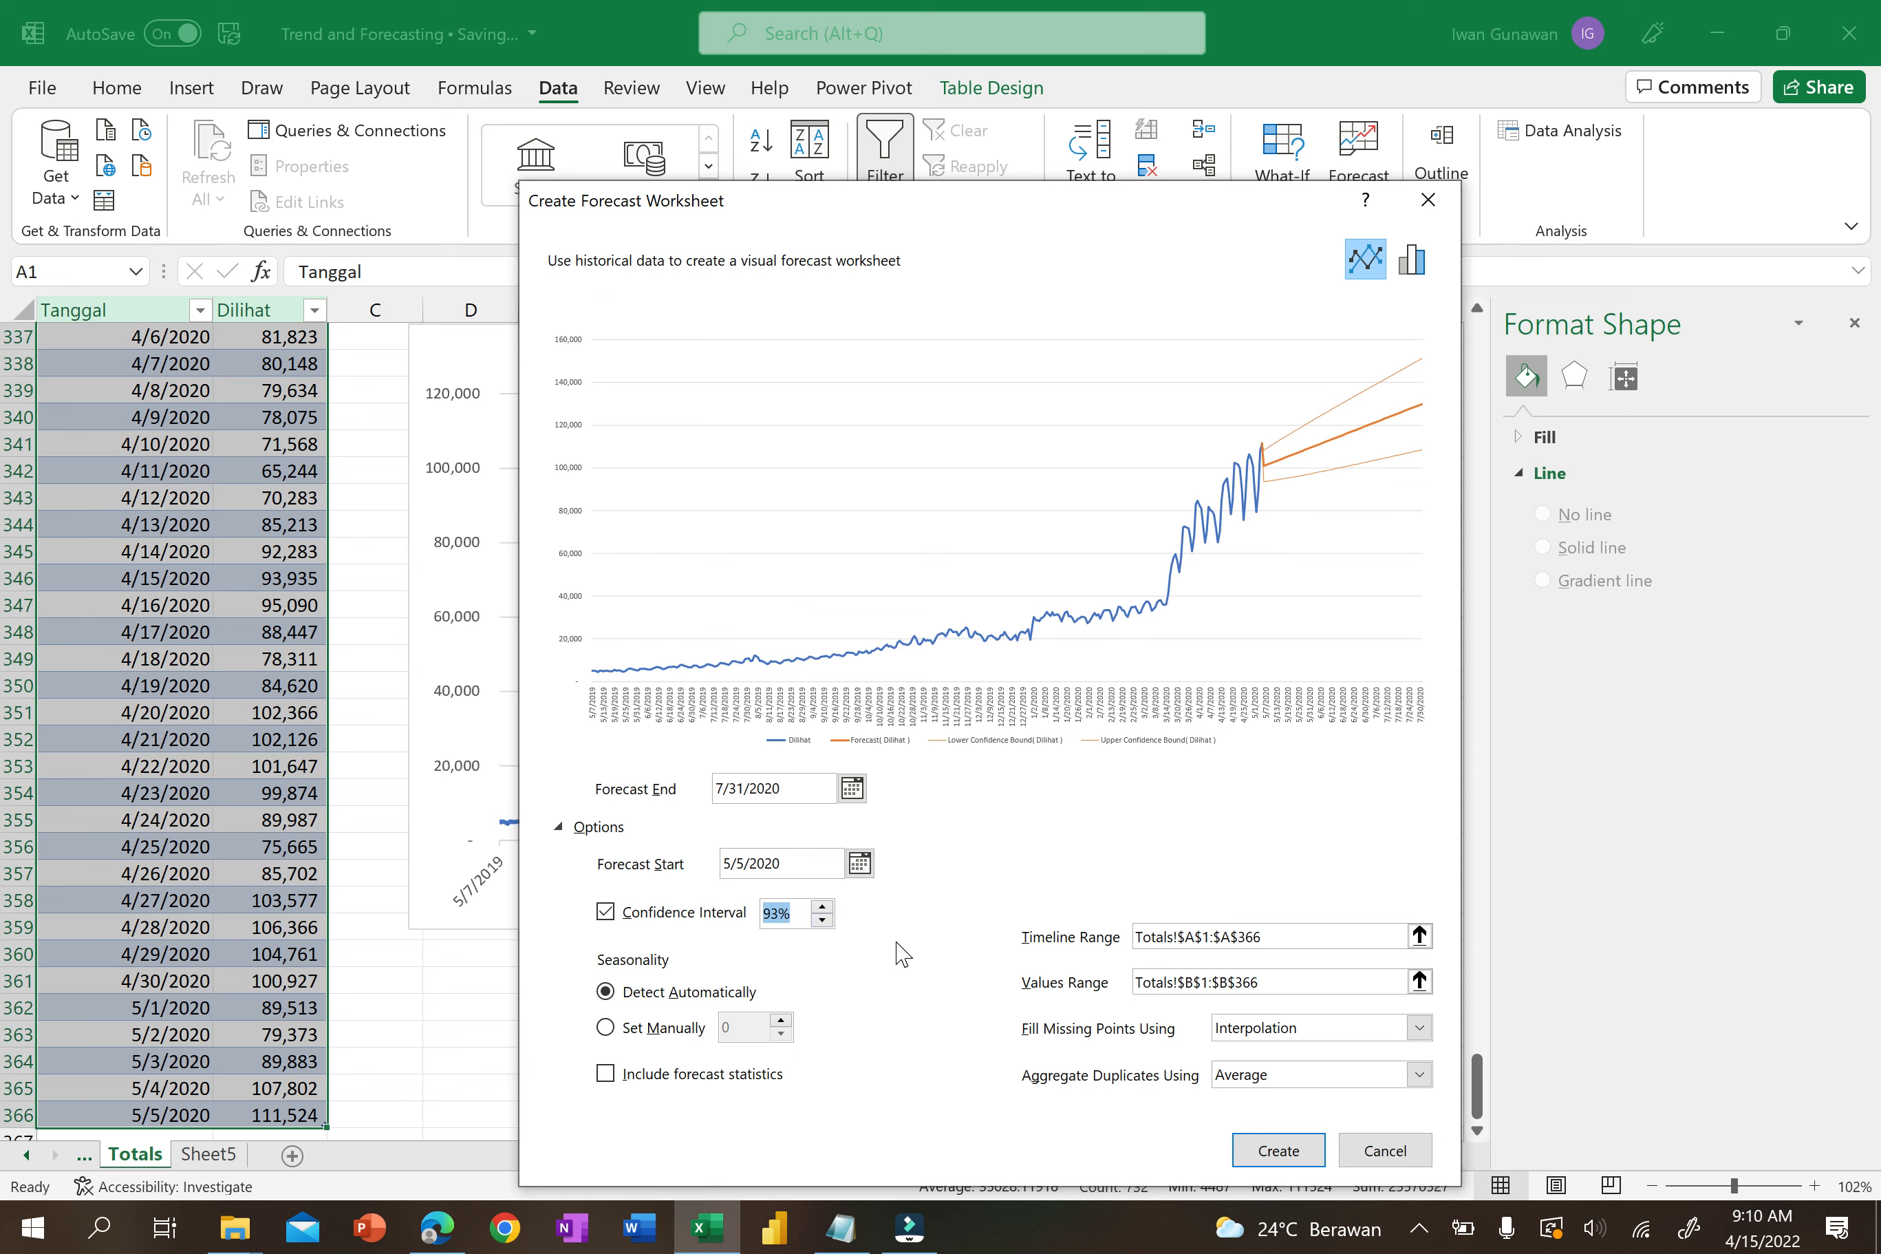
pyautogui.click(822, 908)
pyautogui.click(822, 908)
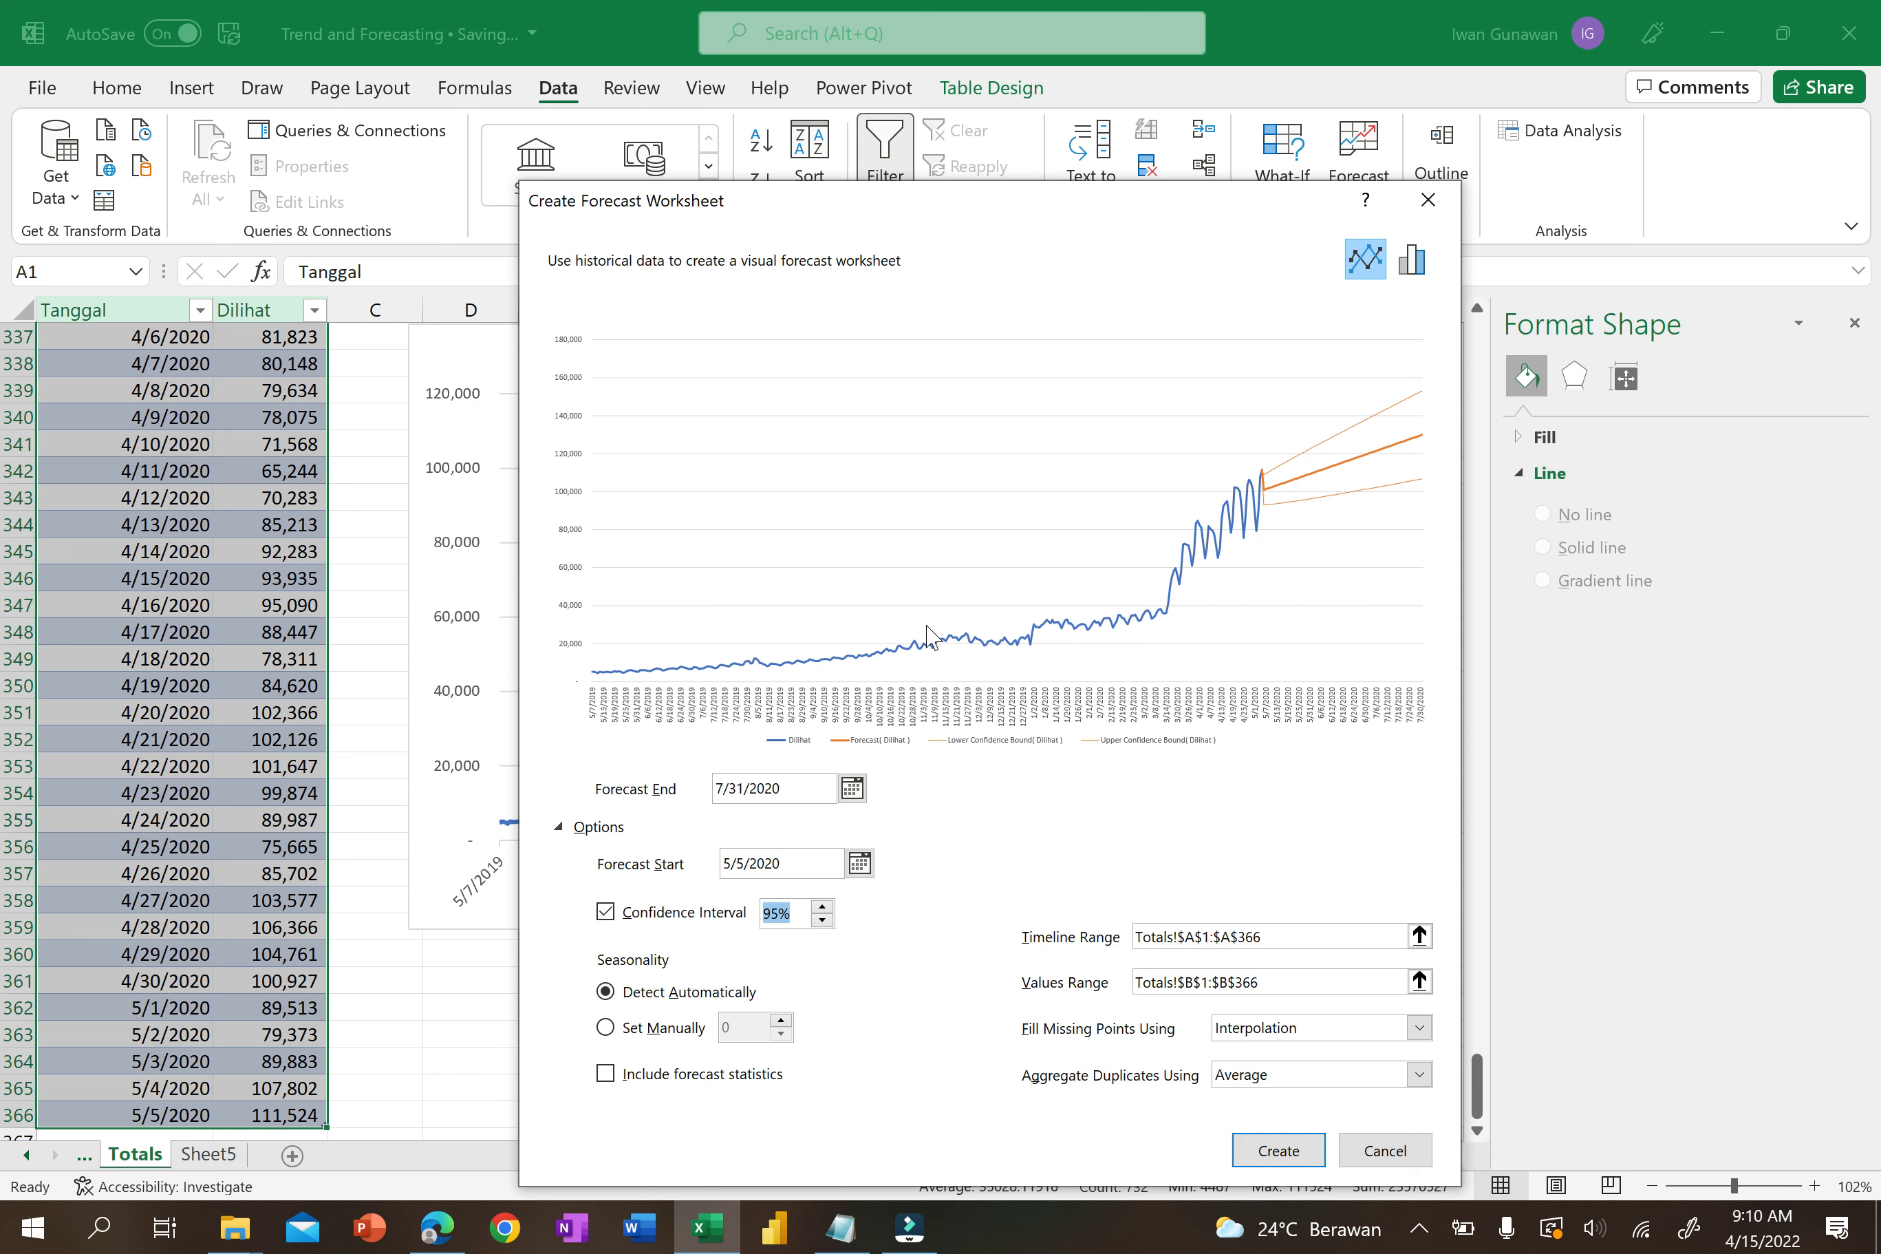
# Try a manual seasonality of 3 in the forecast and switch back to detecting it automatically.
pyautogui.click(614, 1029)
pyautogui.click(780, 1022)
pyautogui.click(780, 1022)
pyautogui.click(779, 1022)
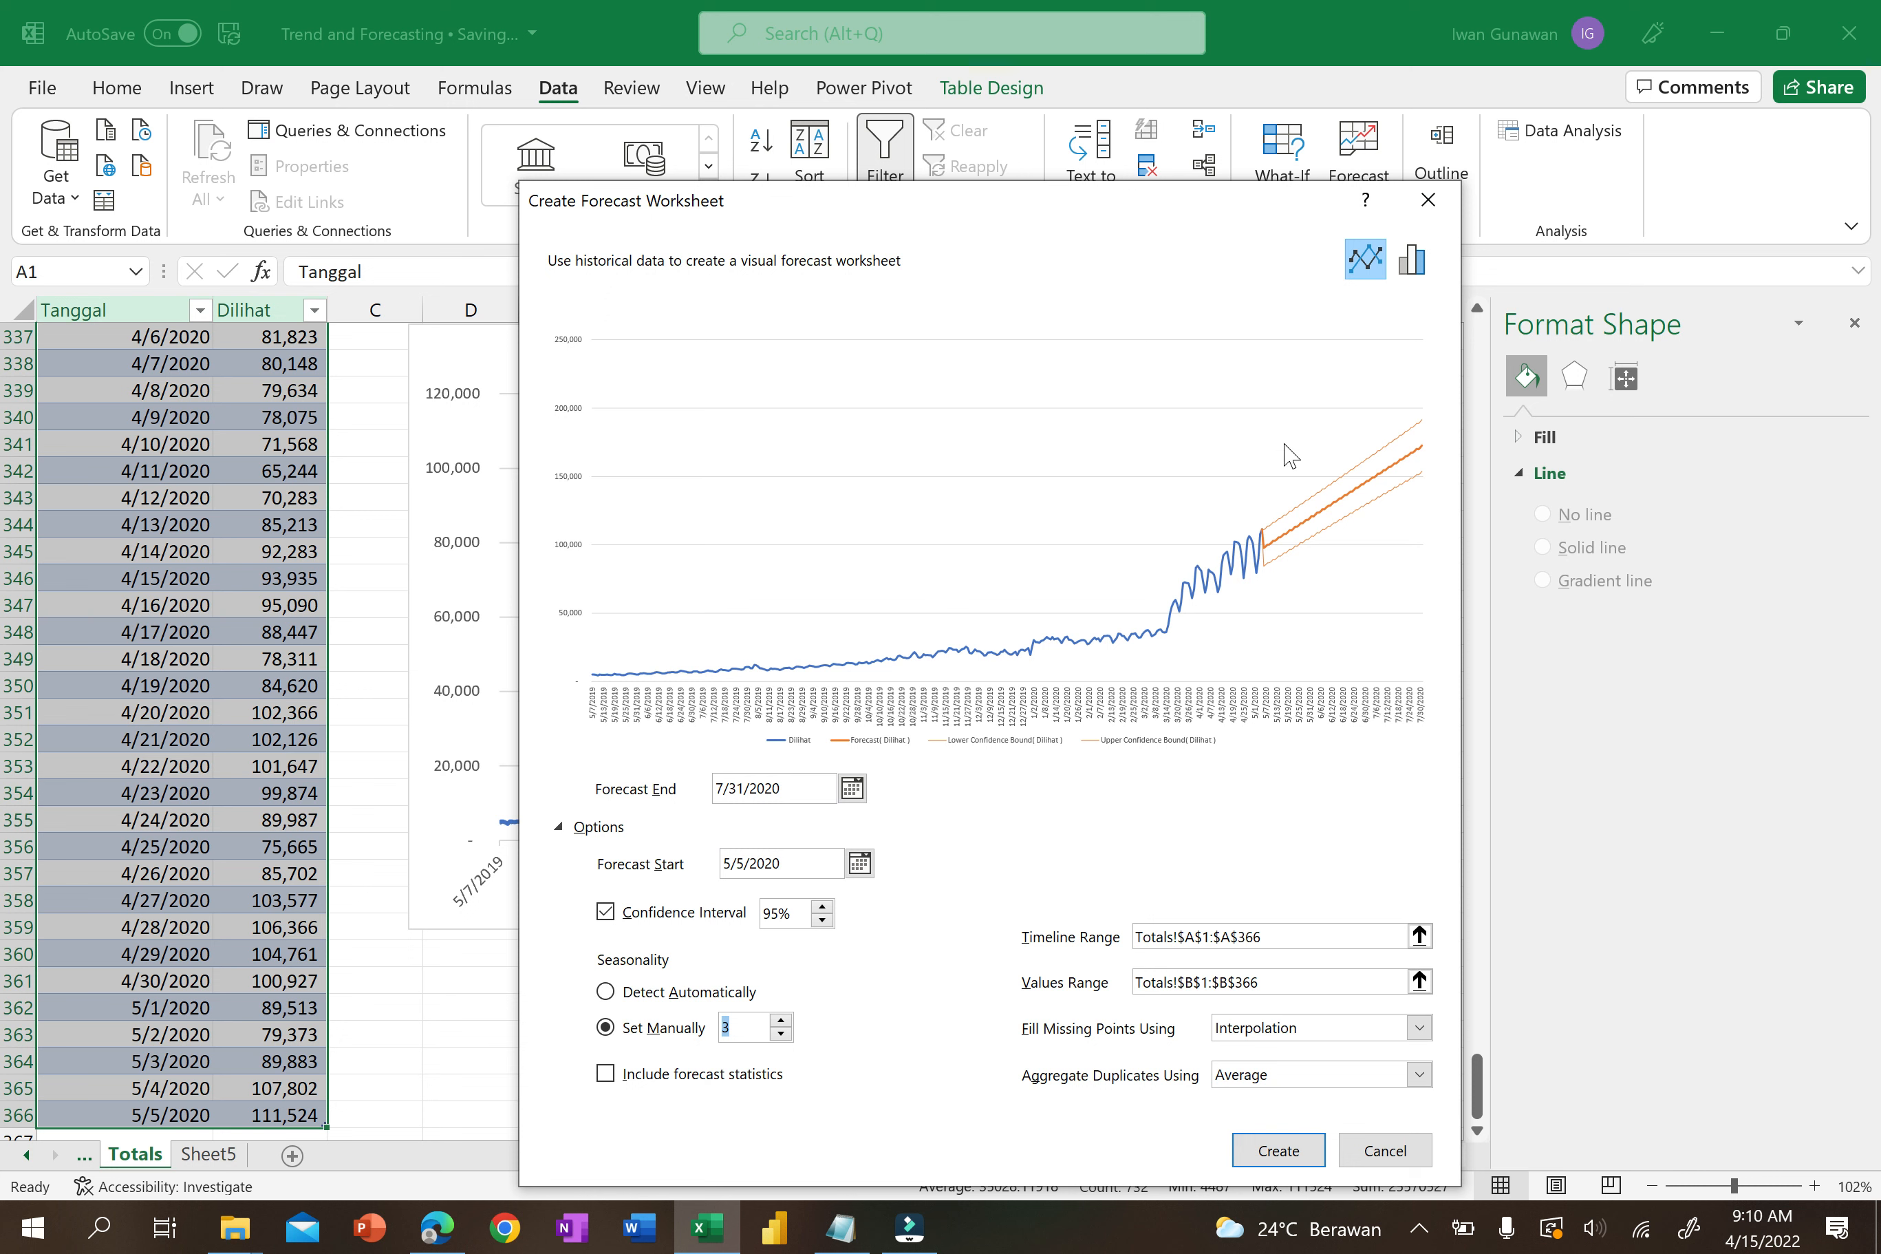
pyautogui.click(609, 998)
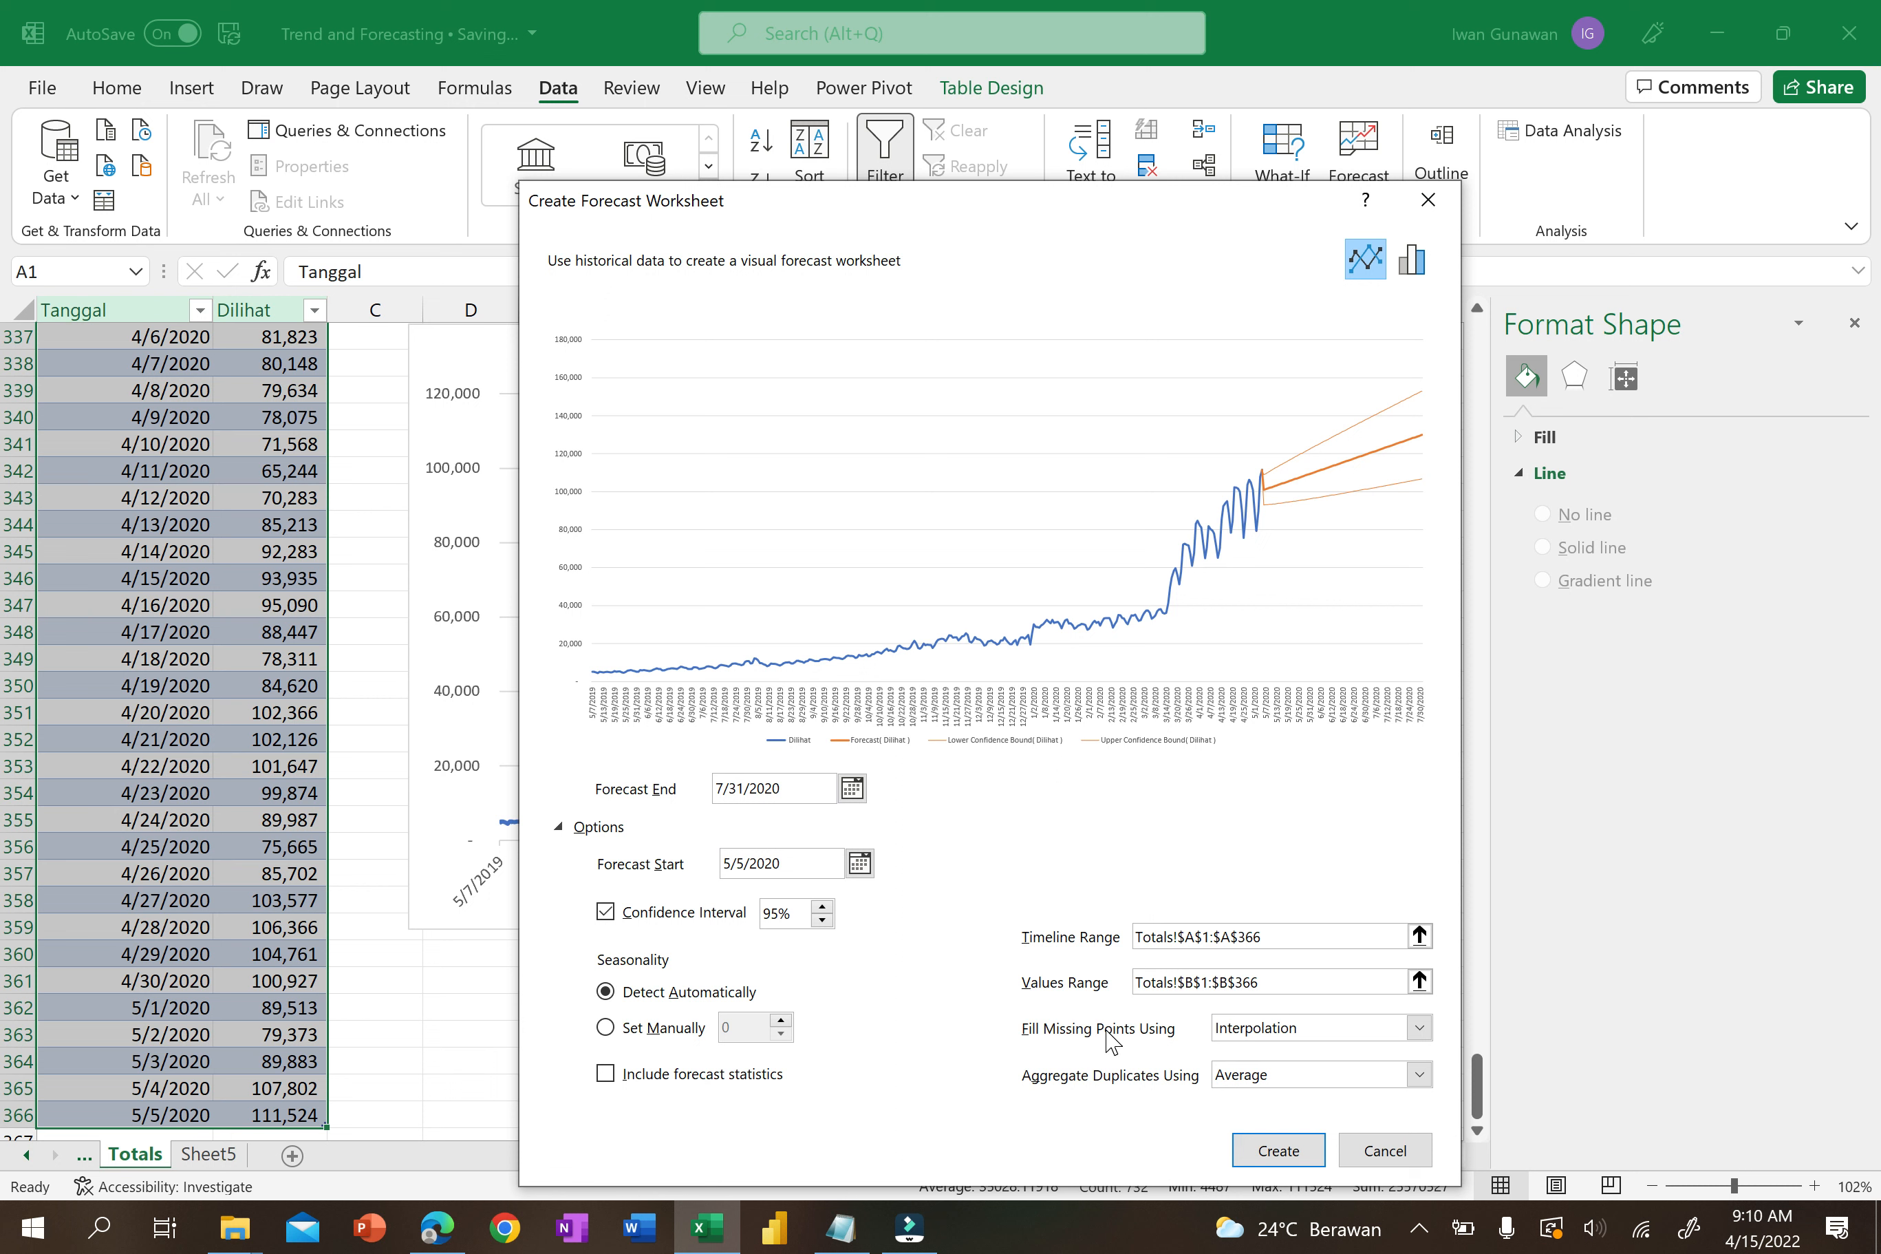
# Keep Interpolation as the method for filling missing points and create the forecast worksheet.
pyautogui.click(1278, 1030)
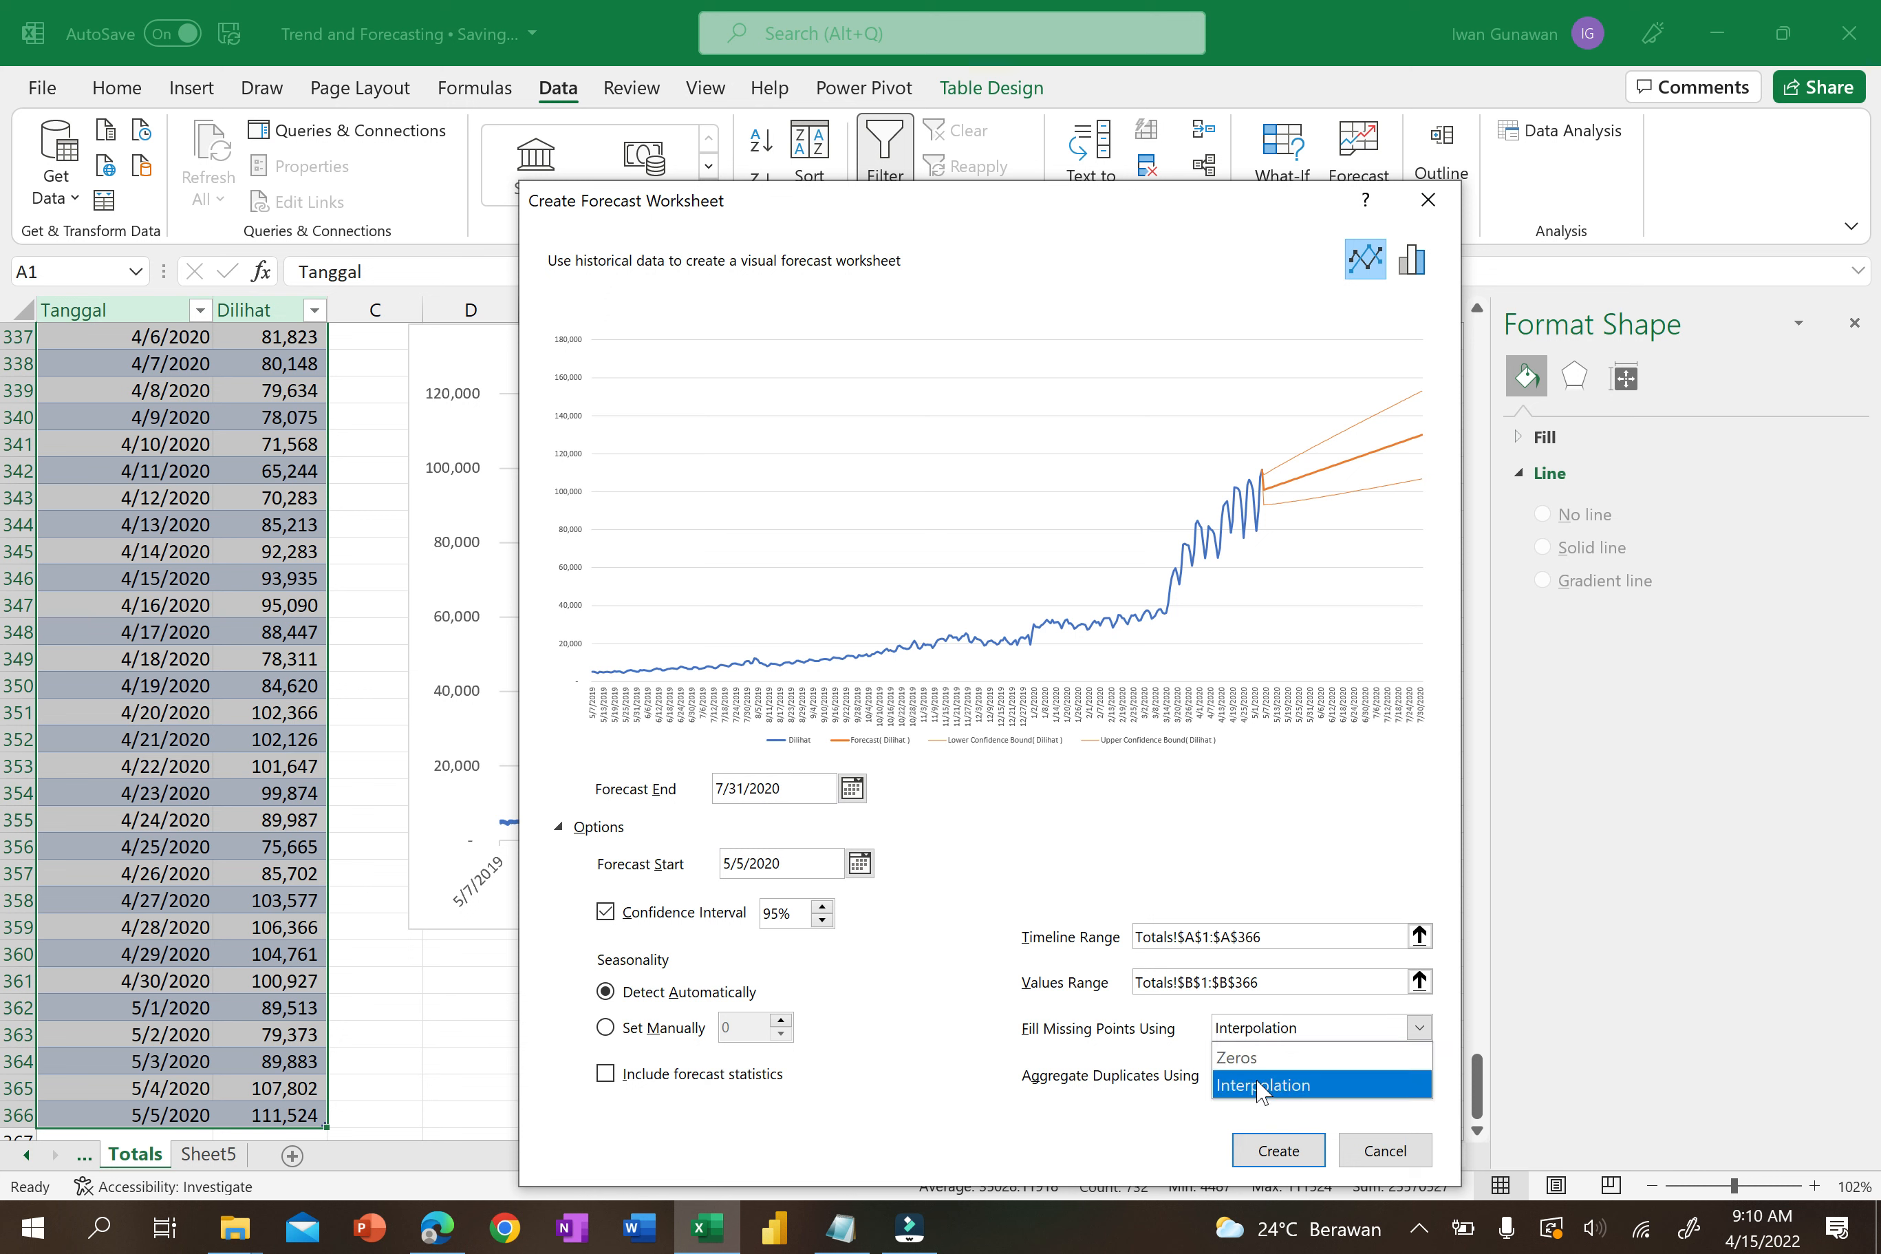
pyautogui.click(1127, 1044)
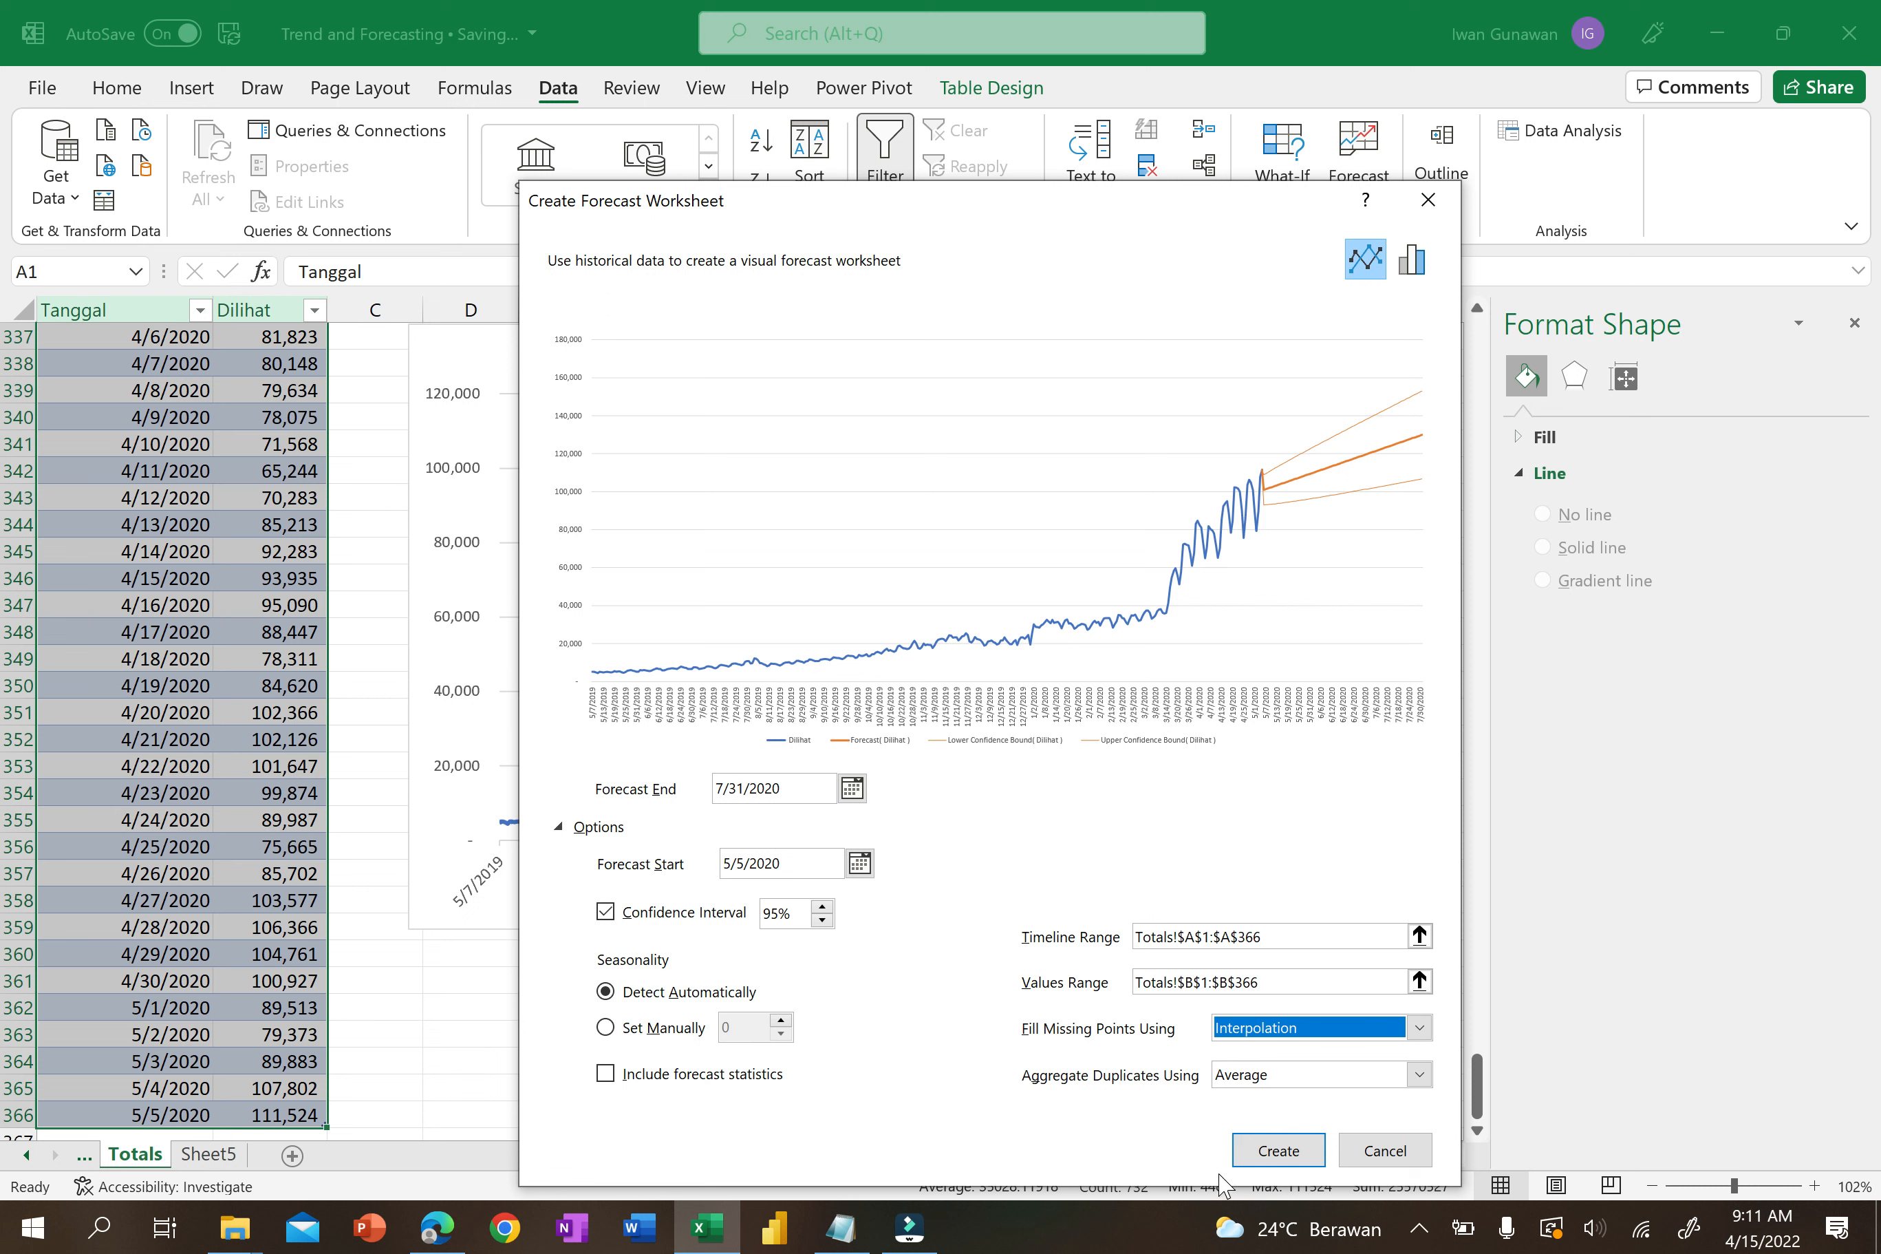
pyautogui.click(1280, 1151)
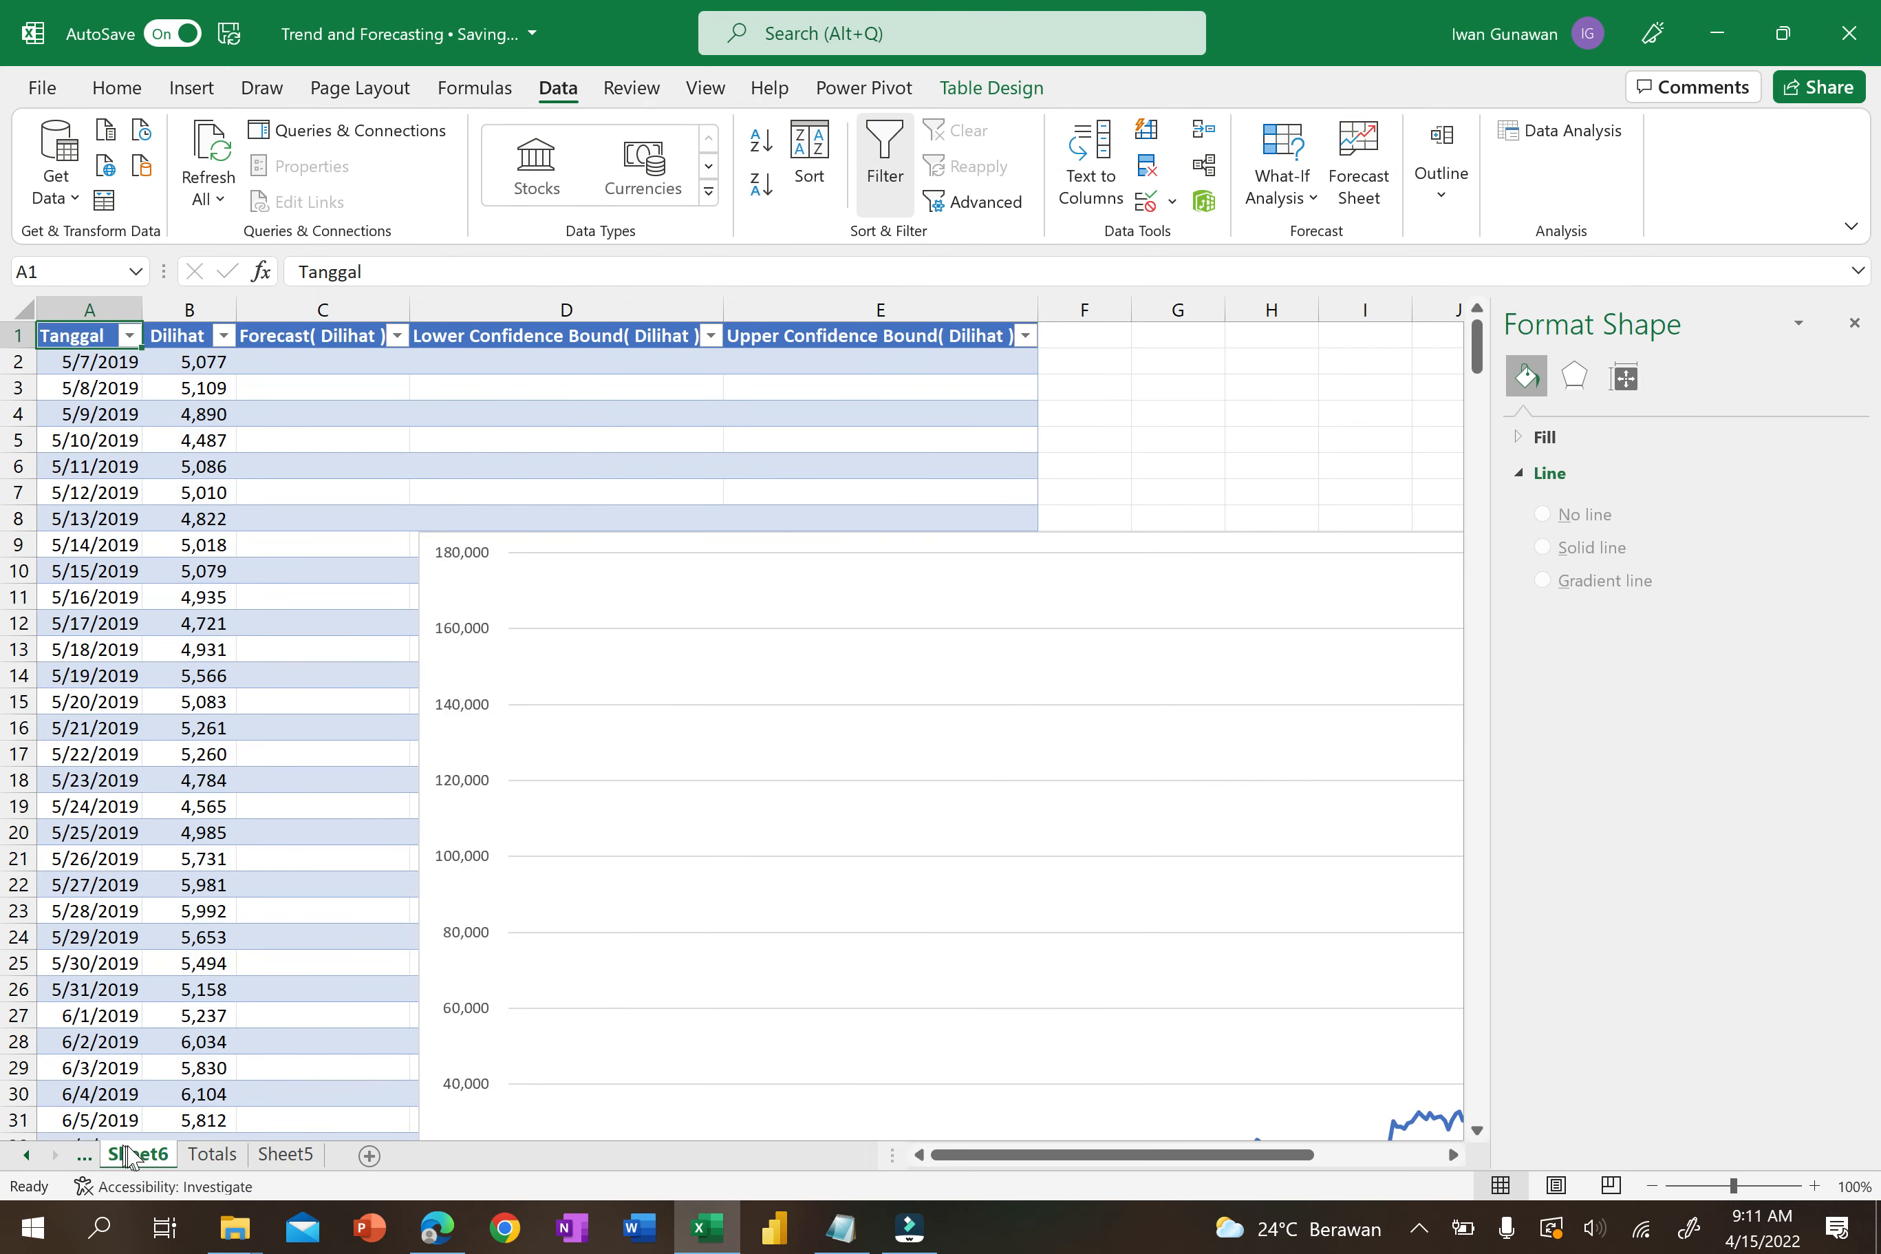
# Move the forecast chart to start at row 9 in the Lower Confidence Bound column, and close the chart formatting pane.
pyautogui.click(478, 541)
pyautogui.moveTo(418, 531); pyautogui.dragTo(1006, 855)
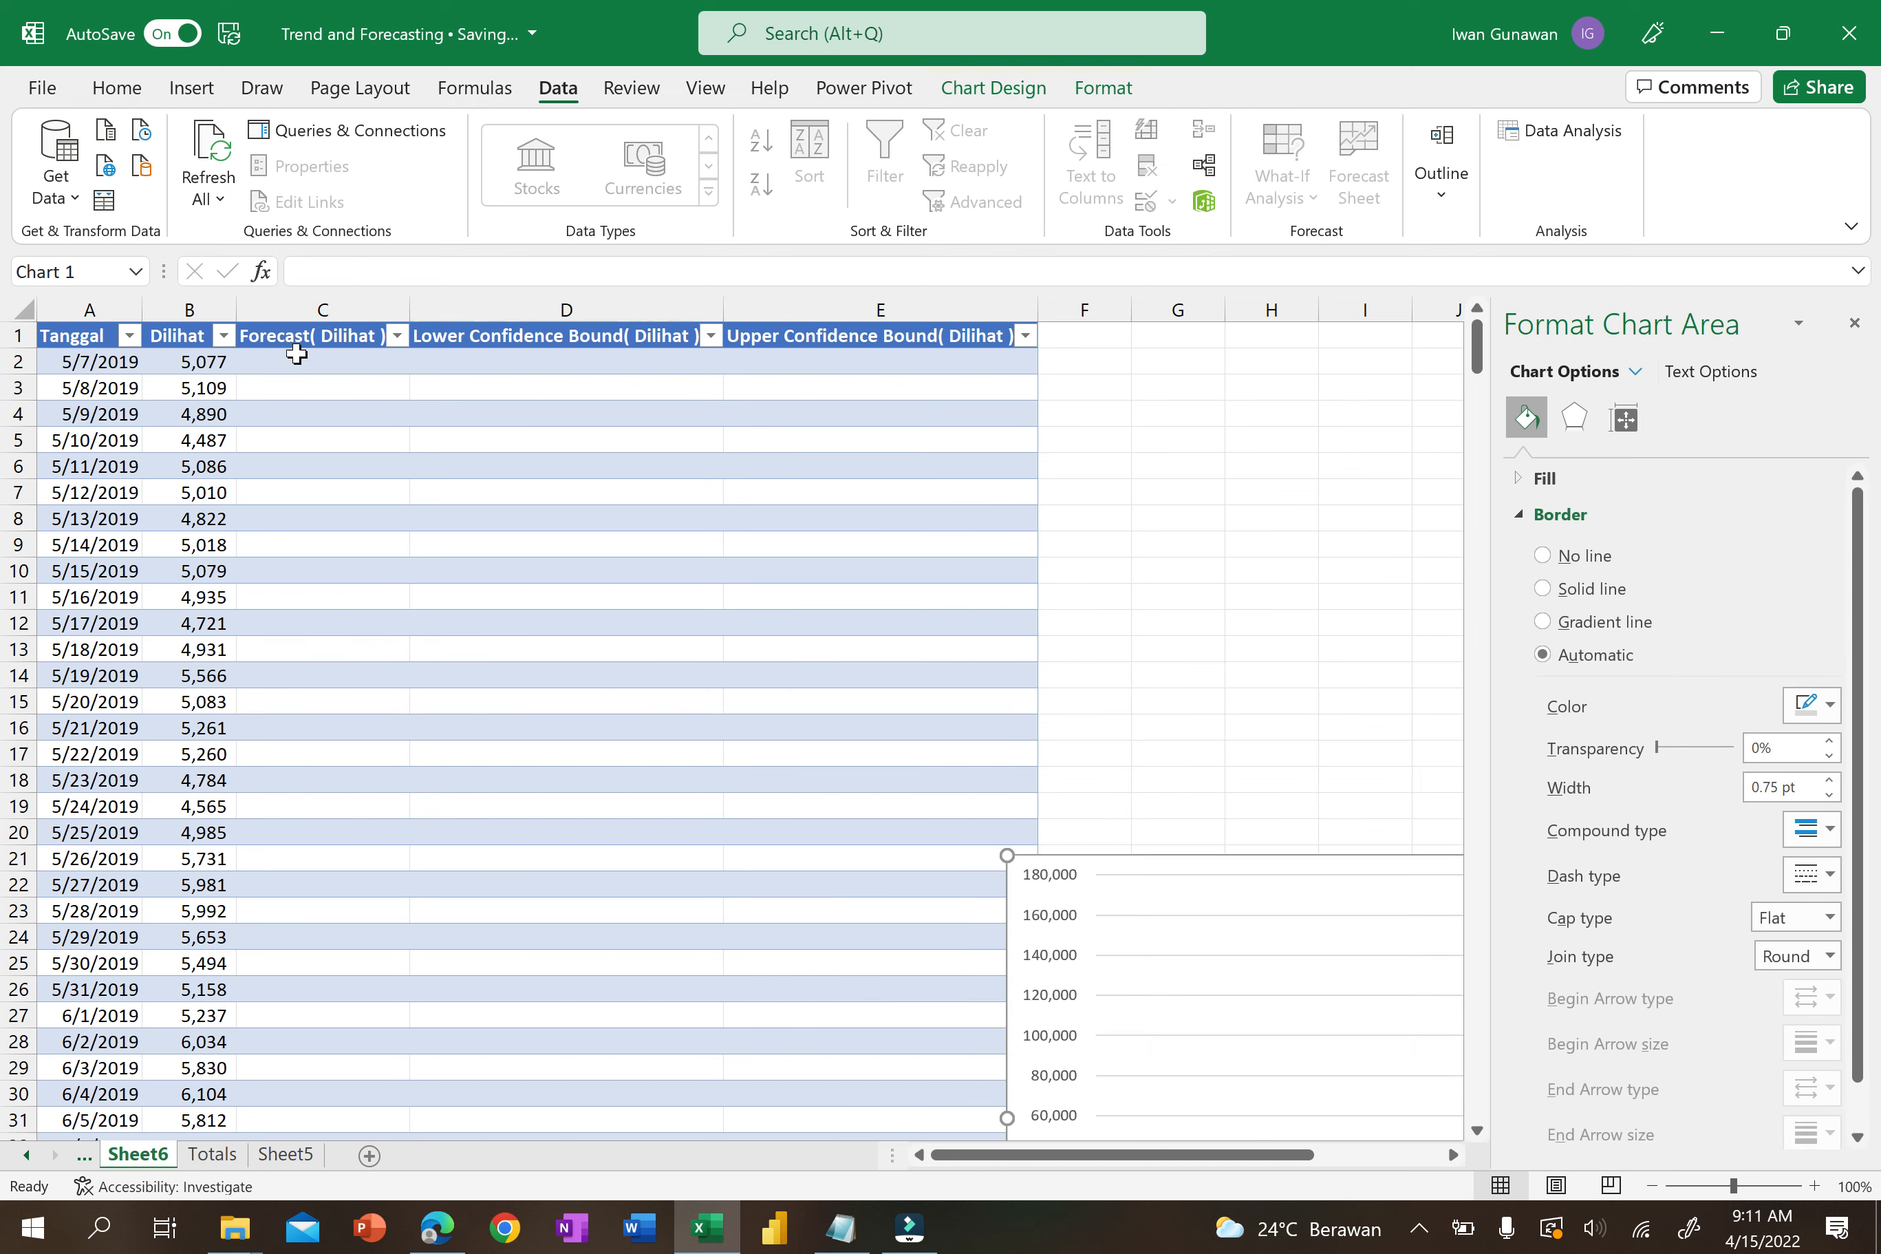
pyautogui.moveTo(1227, 852); pyautogui.dragTo(908, 540)
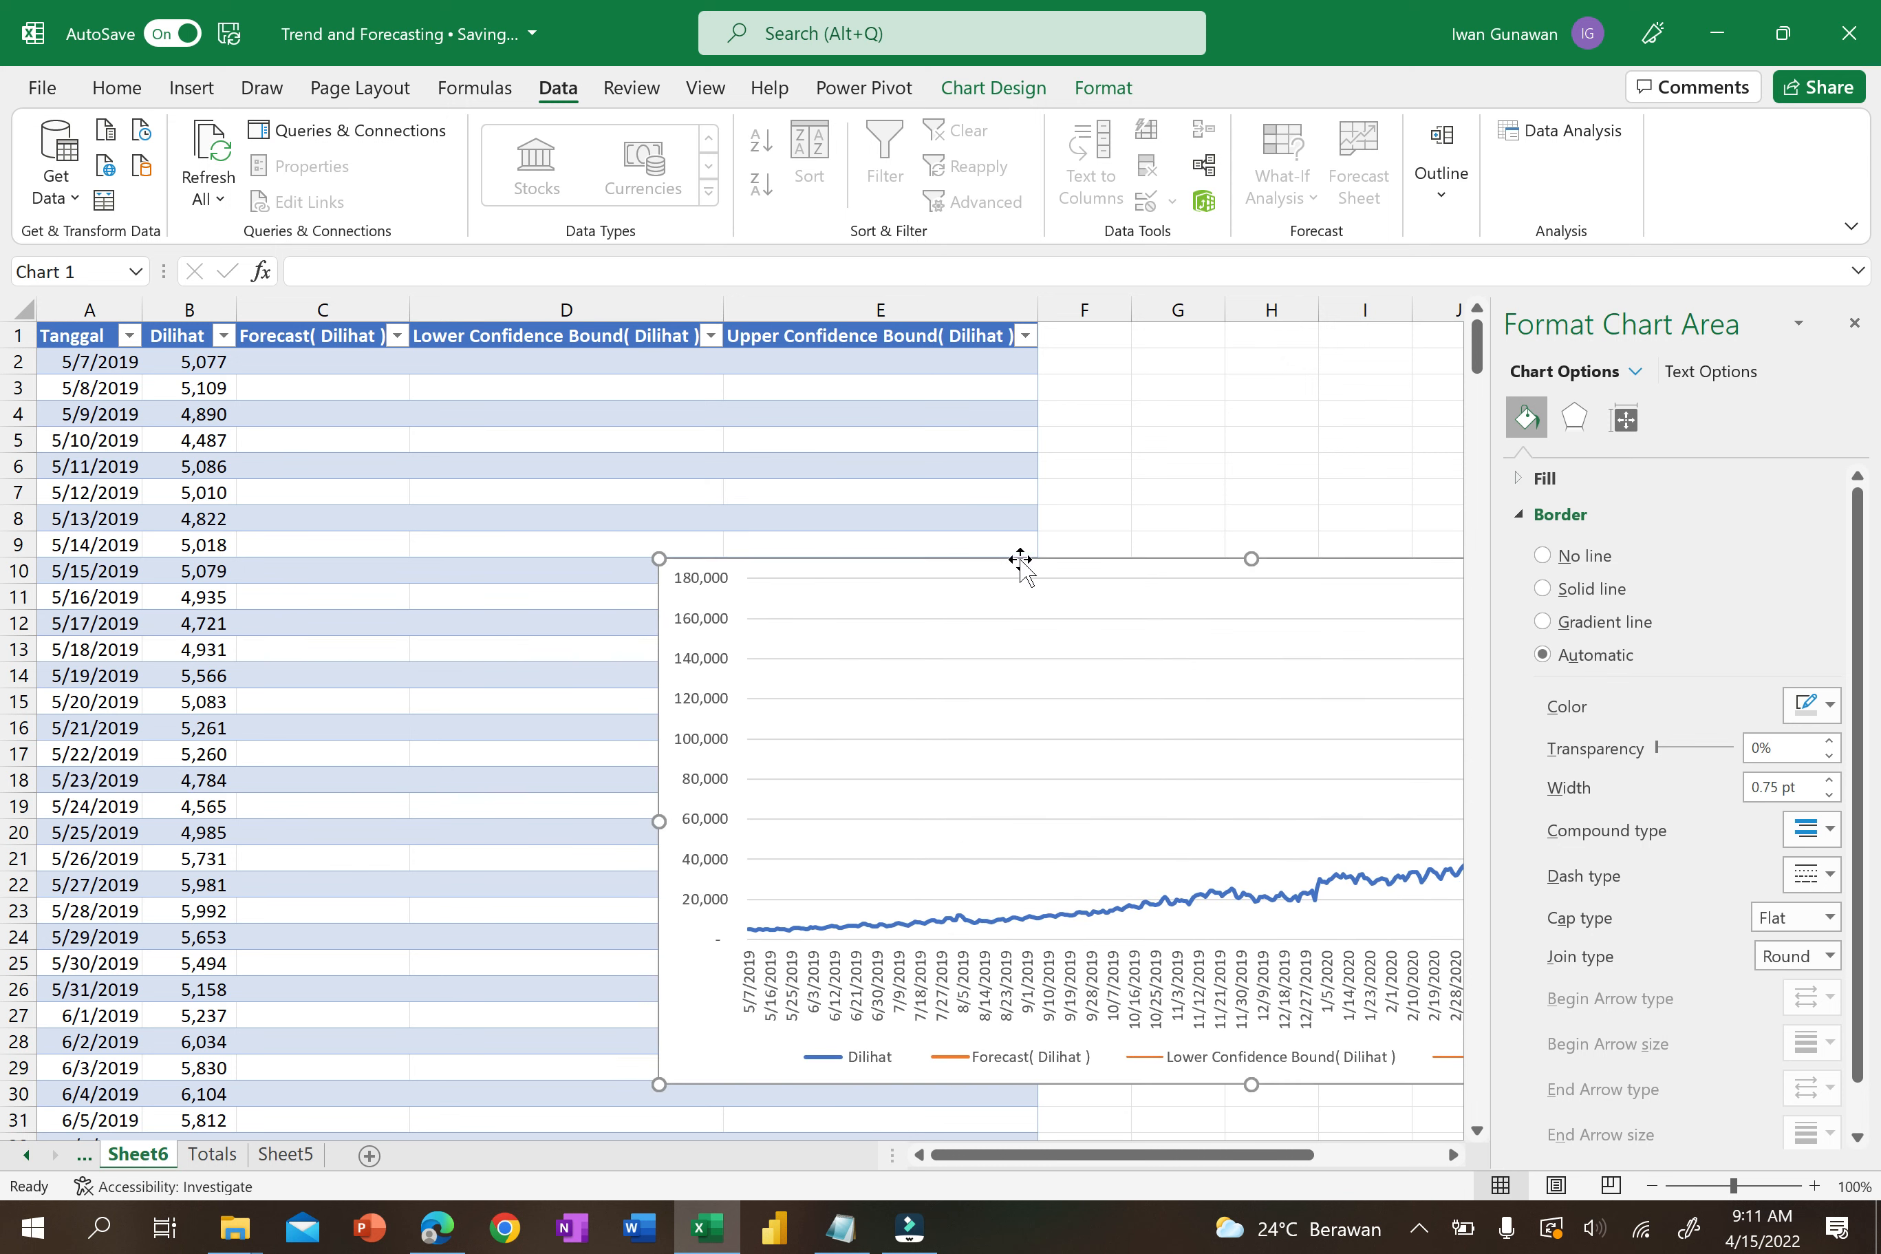
pyautogui.moveTo(1046, 559); pyautogui.dragTo(620, 524)
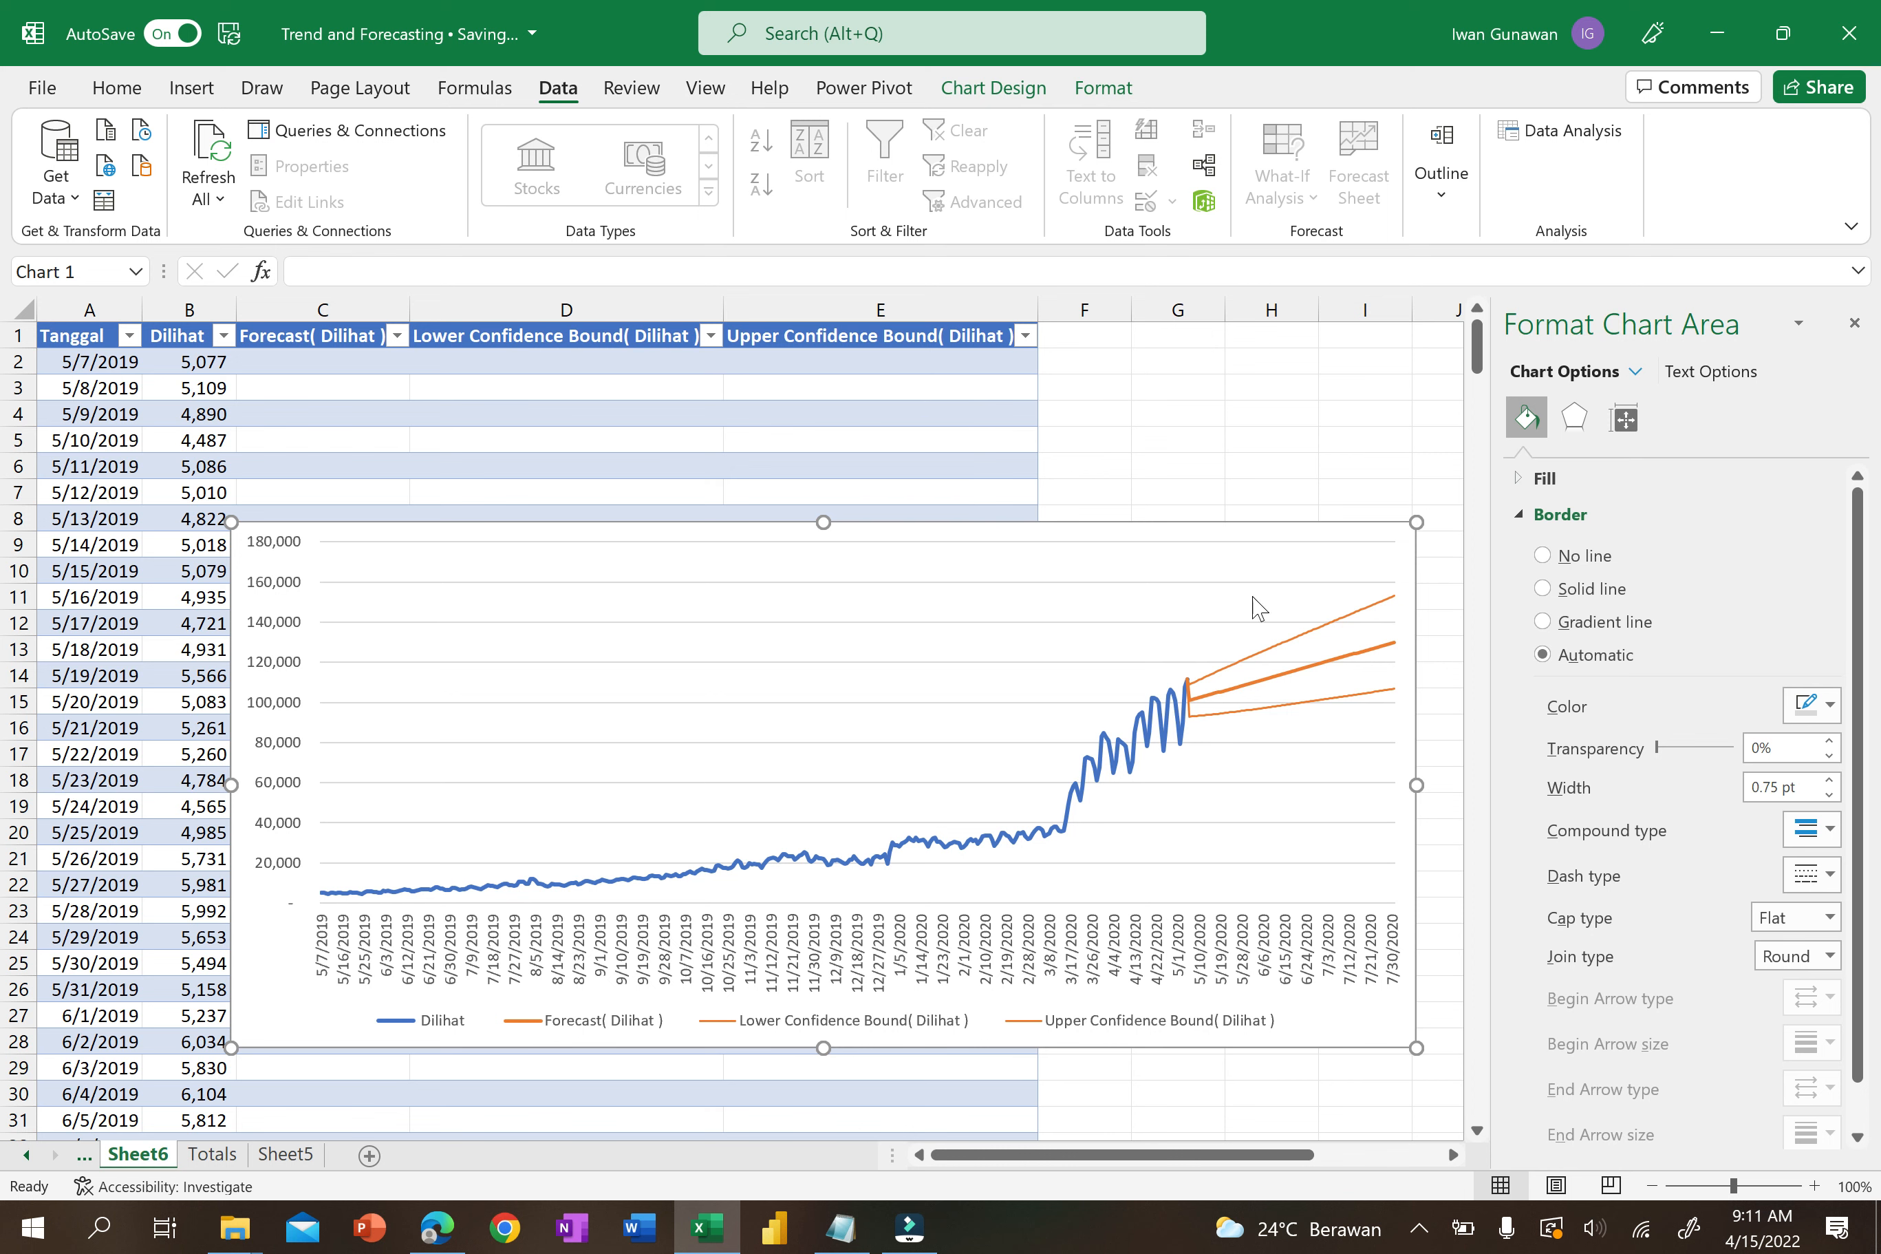
pyautogui.moveTo(1085, 526); pyautogui.dragTo(1188, 541)
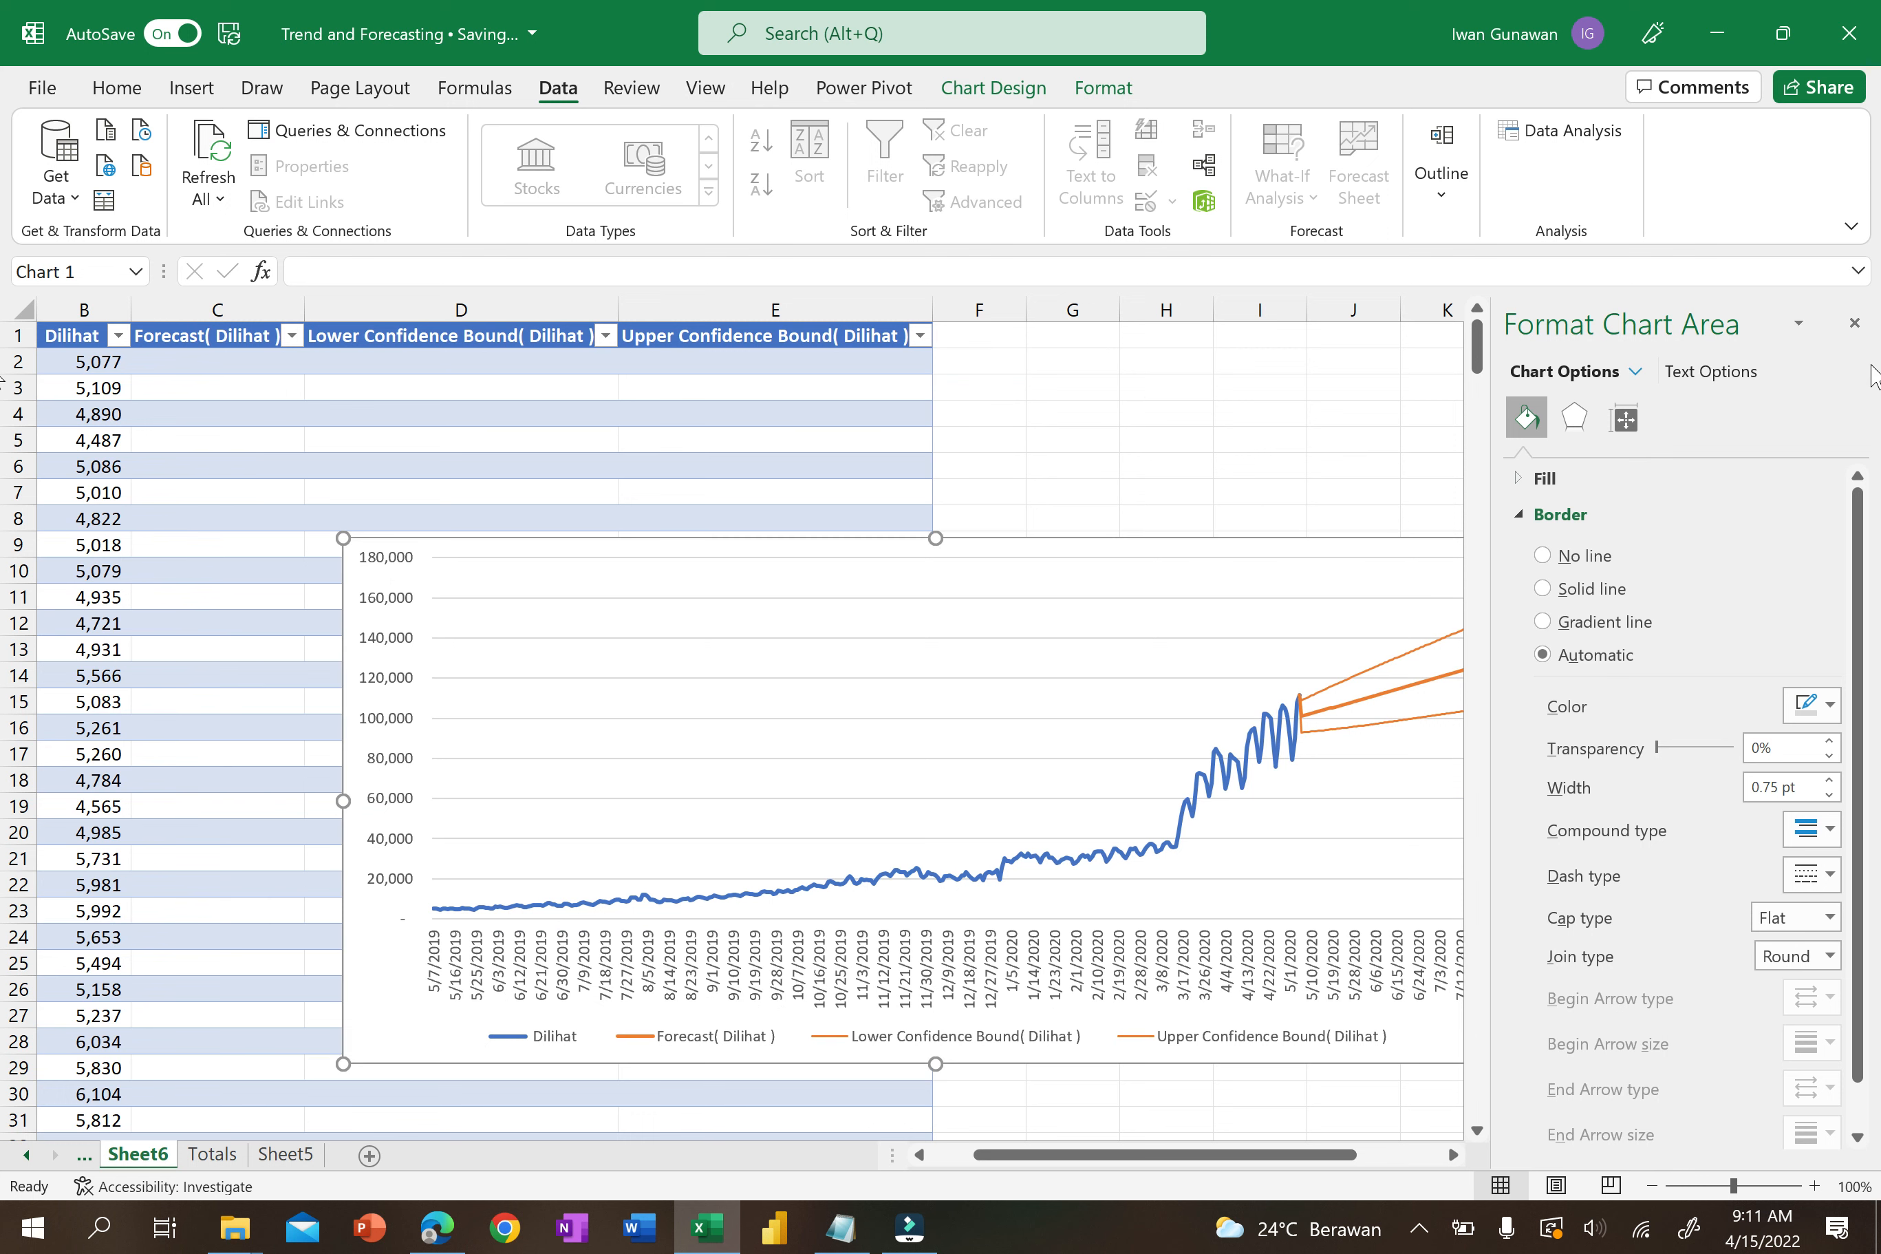
pyautogui.click(1854, 324)
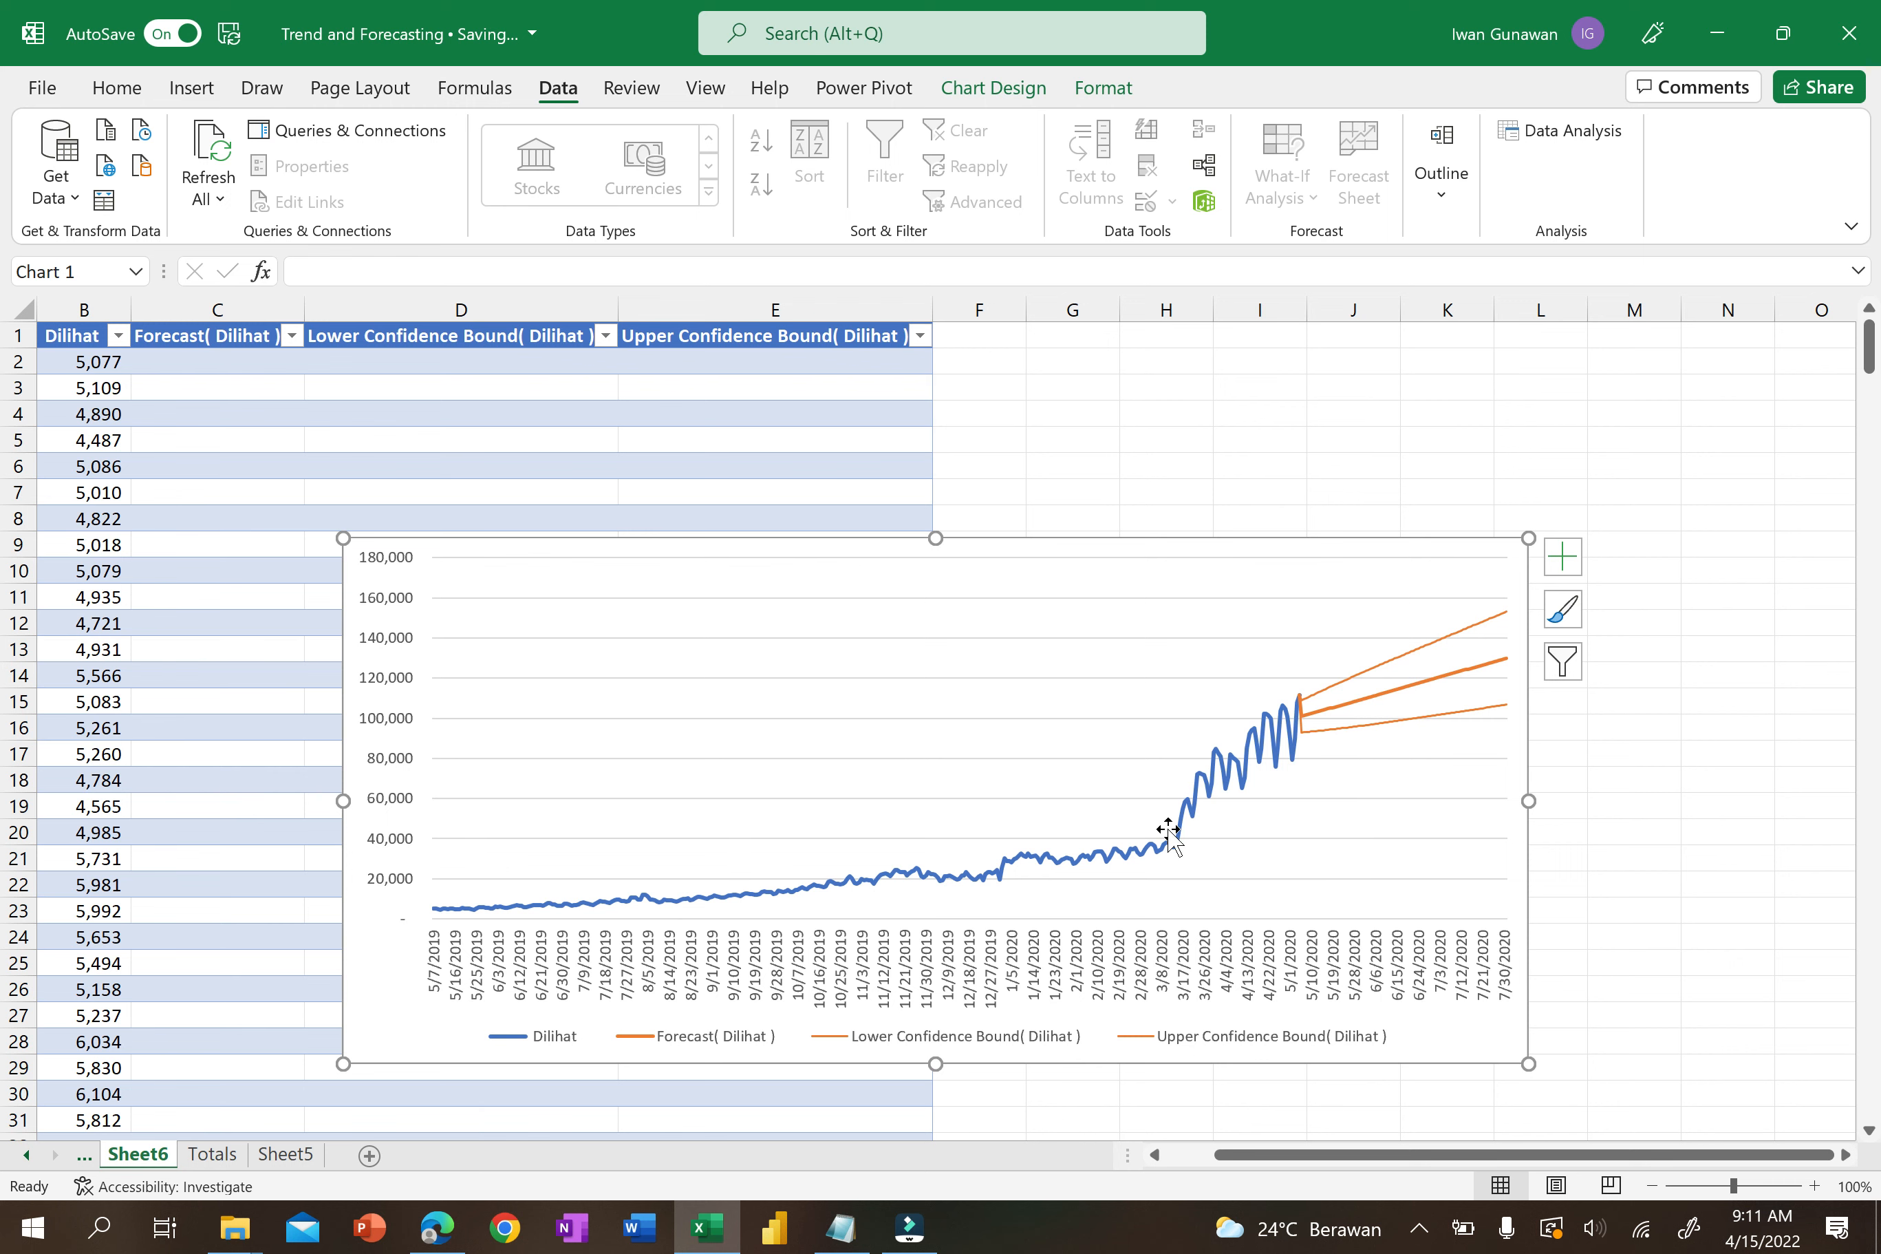
# Examine the Forecast, Lower Confidence Bound and Upper Confidence Bound values from their first row to the last, and return to the header row.
pyautogui.moveTo(197, 764); pyautogui.dragTo(197, 769)
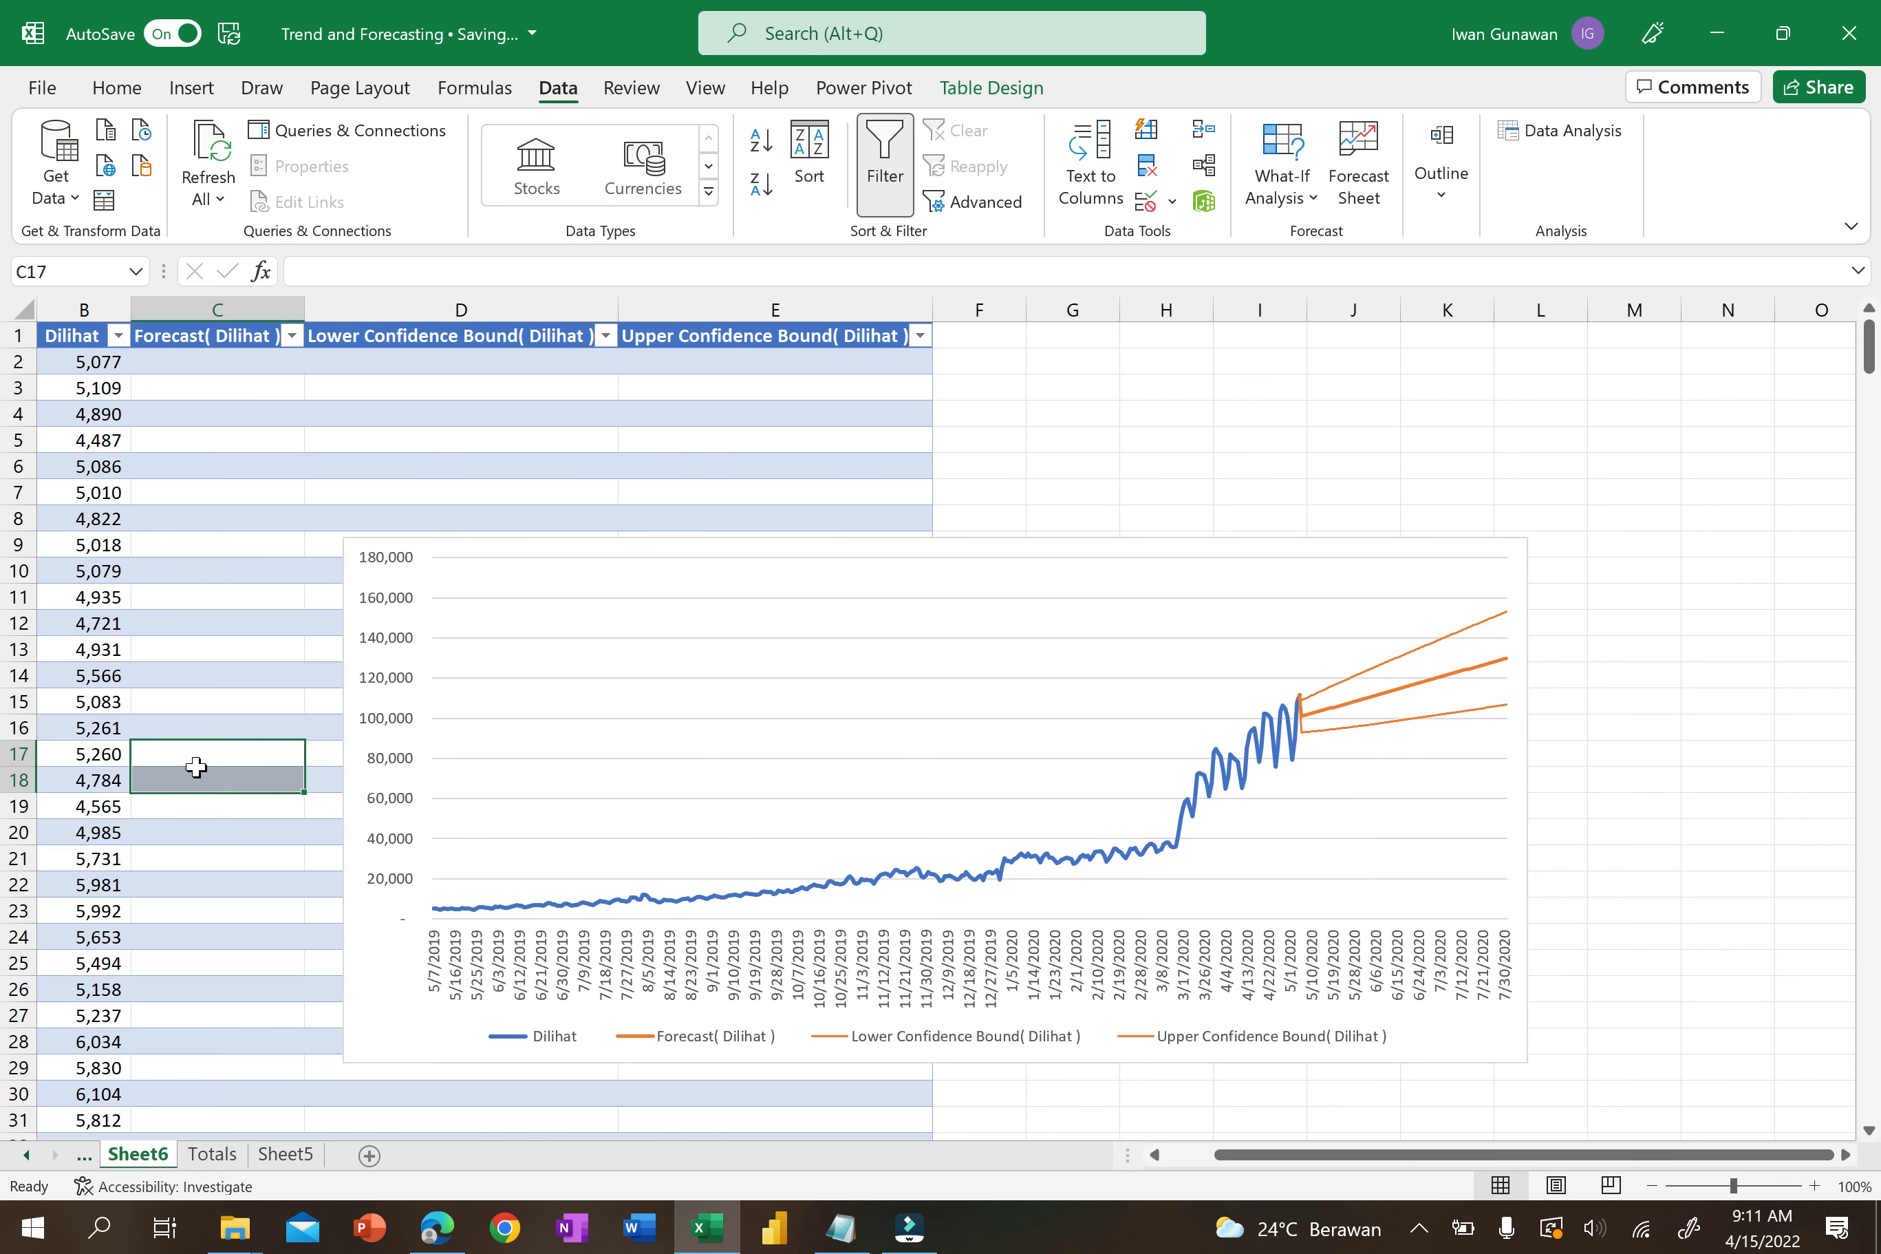
pyautogui.hotkey('ctrl', 'Down')
pyautogui.hotkey('ctrl', 'Down')
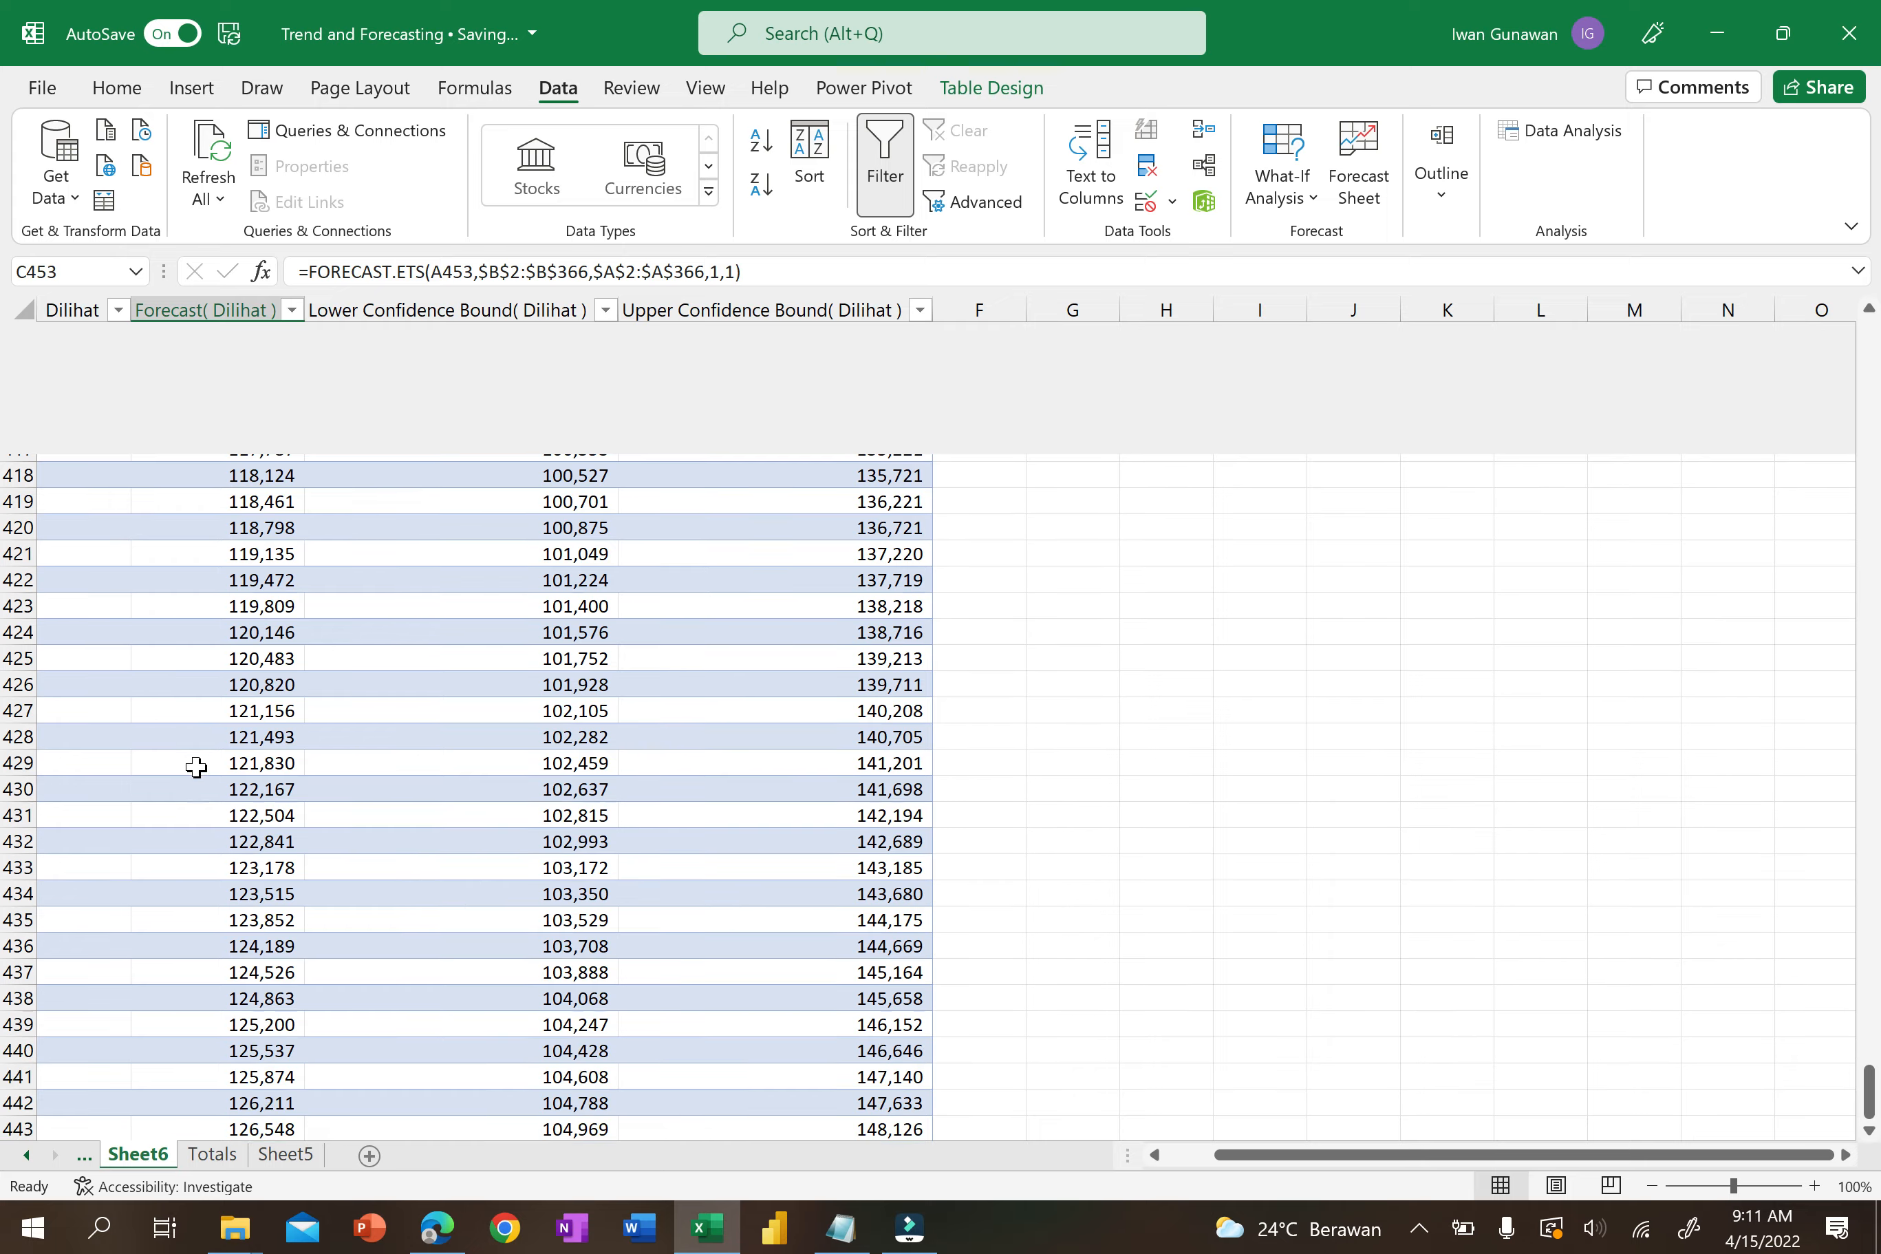
pyautogui.hotkey('ctrl', 'Up')
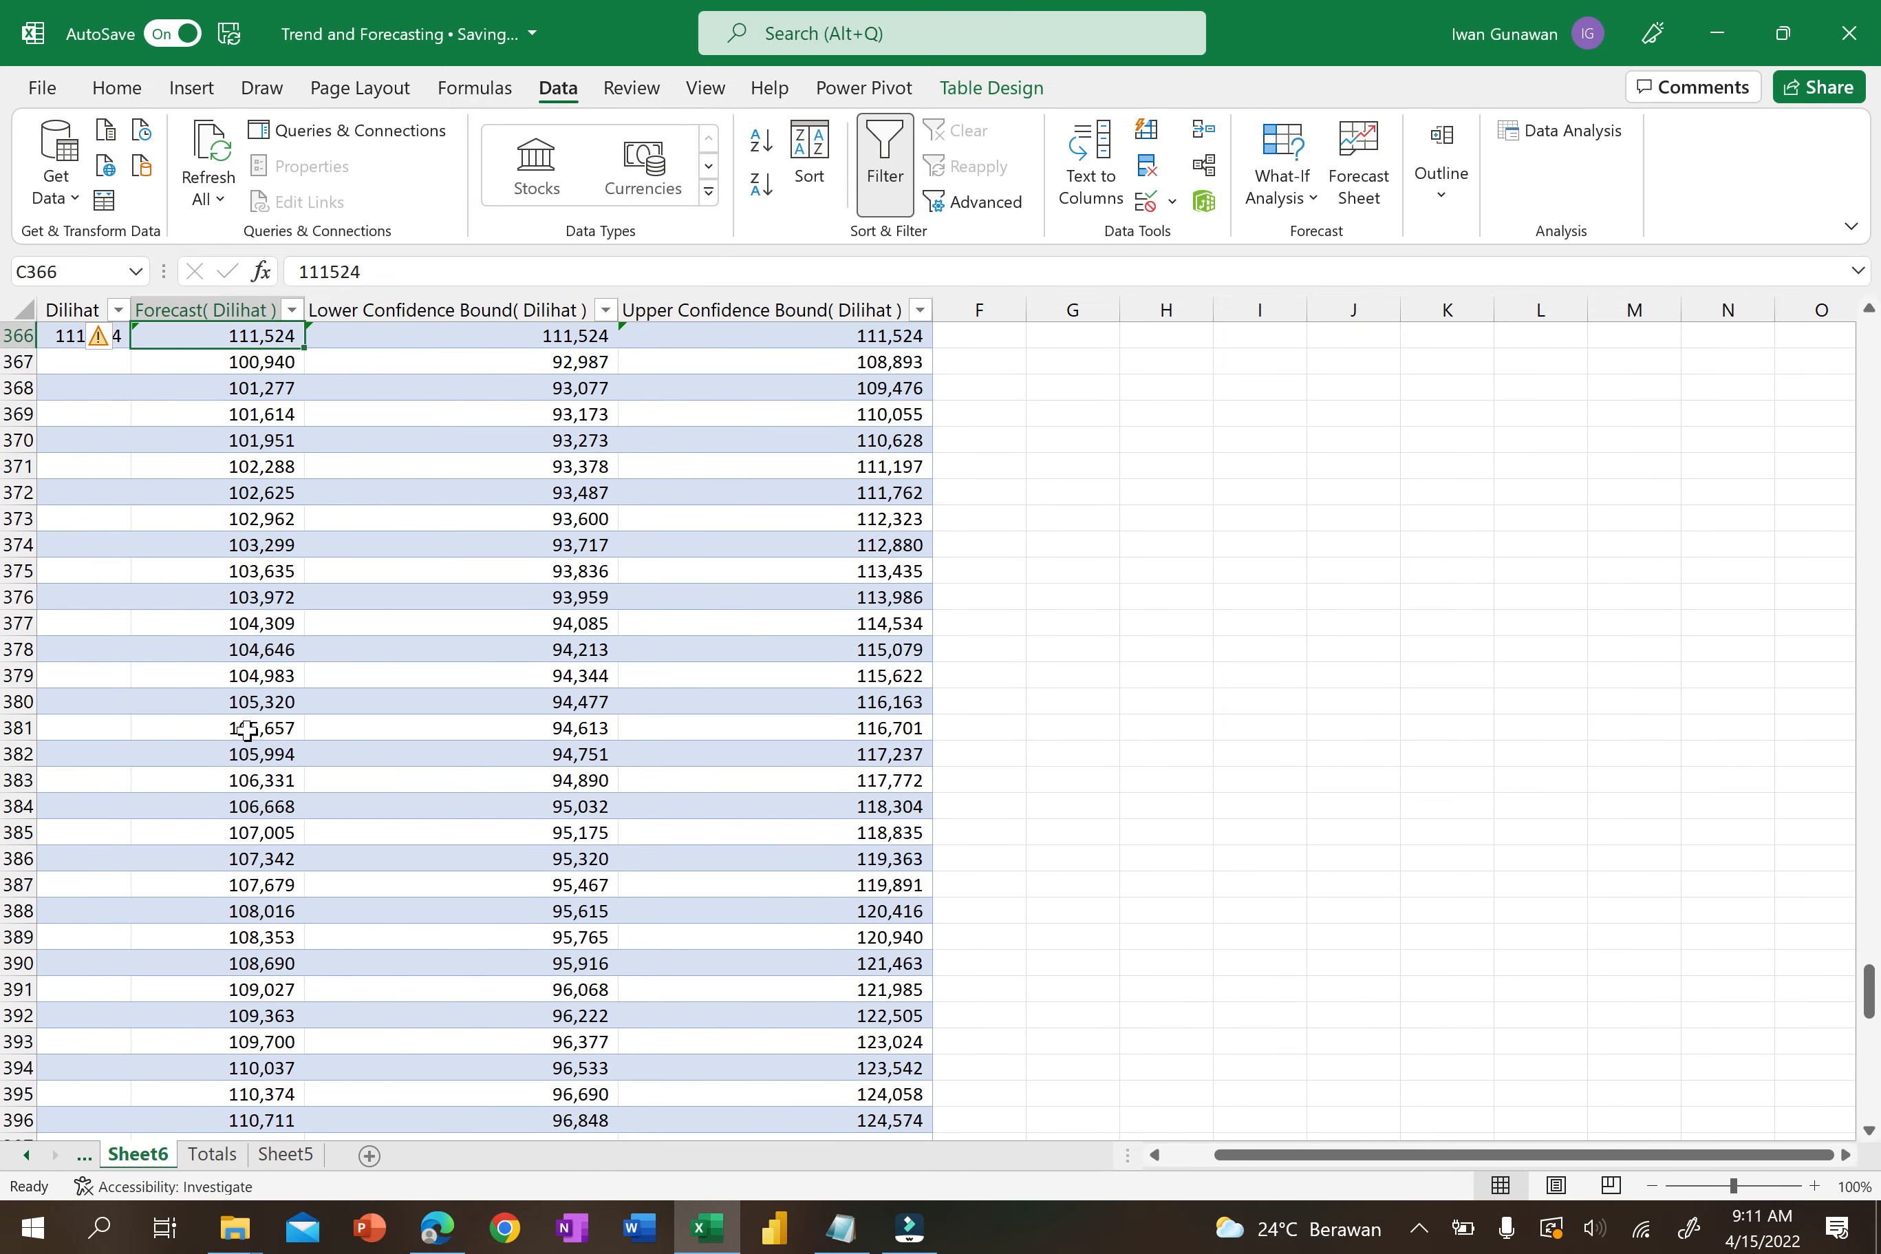
pyautogui.scroll(5, 283, 680)
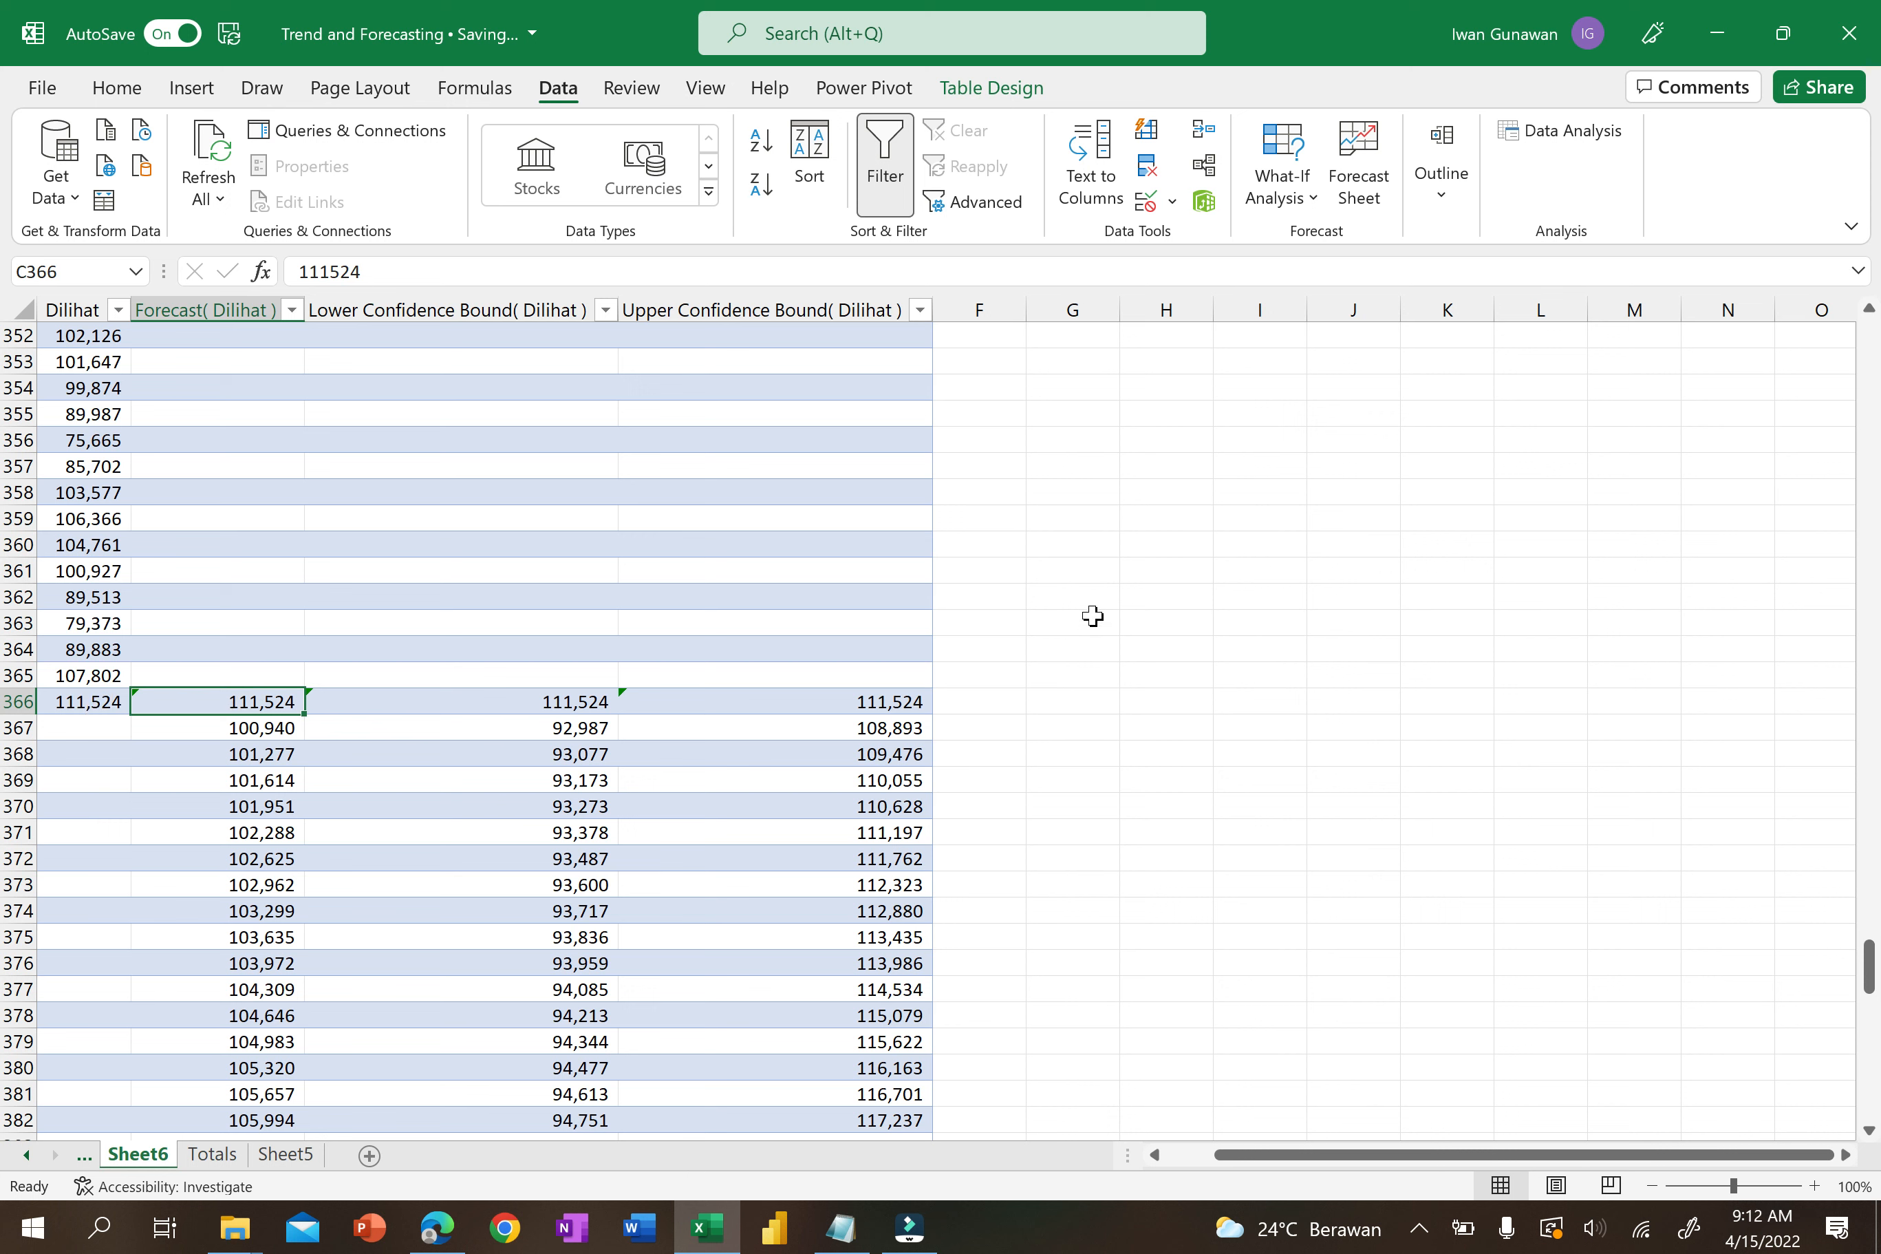
pyautogui.scroll(20, 1194, 629)
pyautogui.hotkey('ctrl', 'Up')
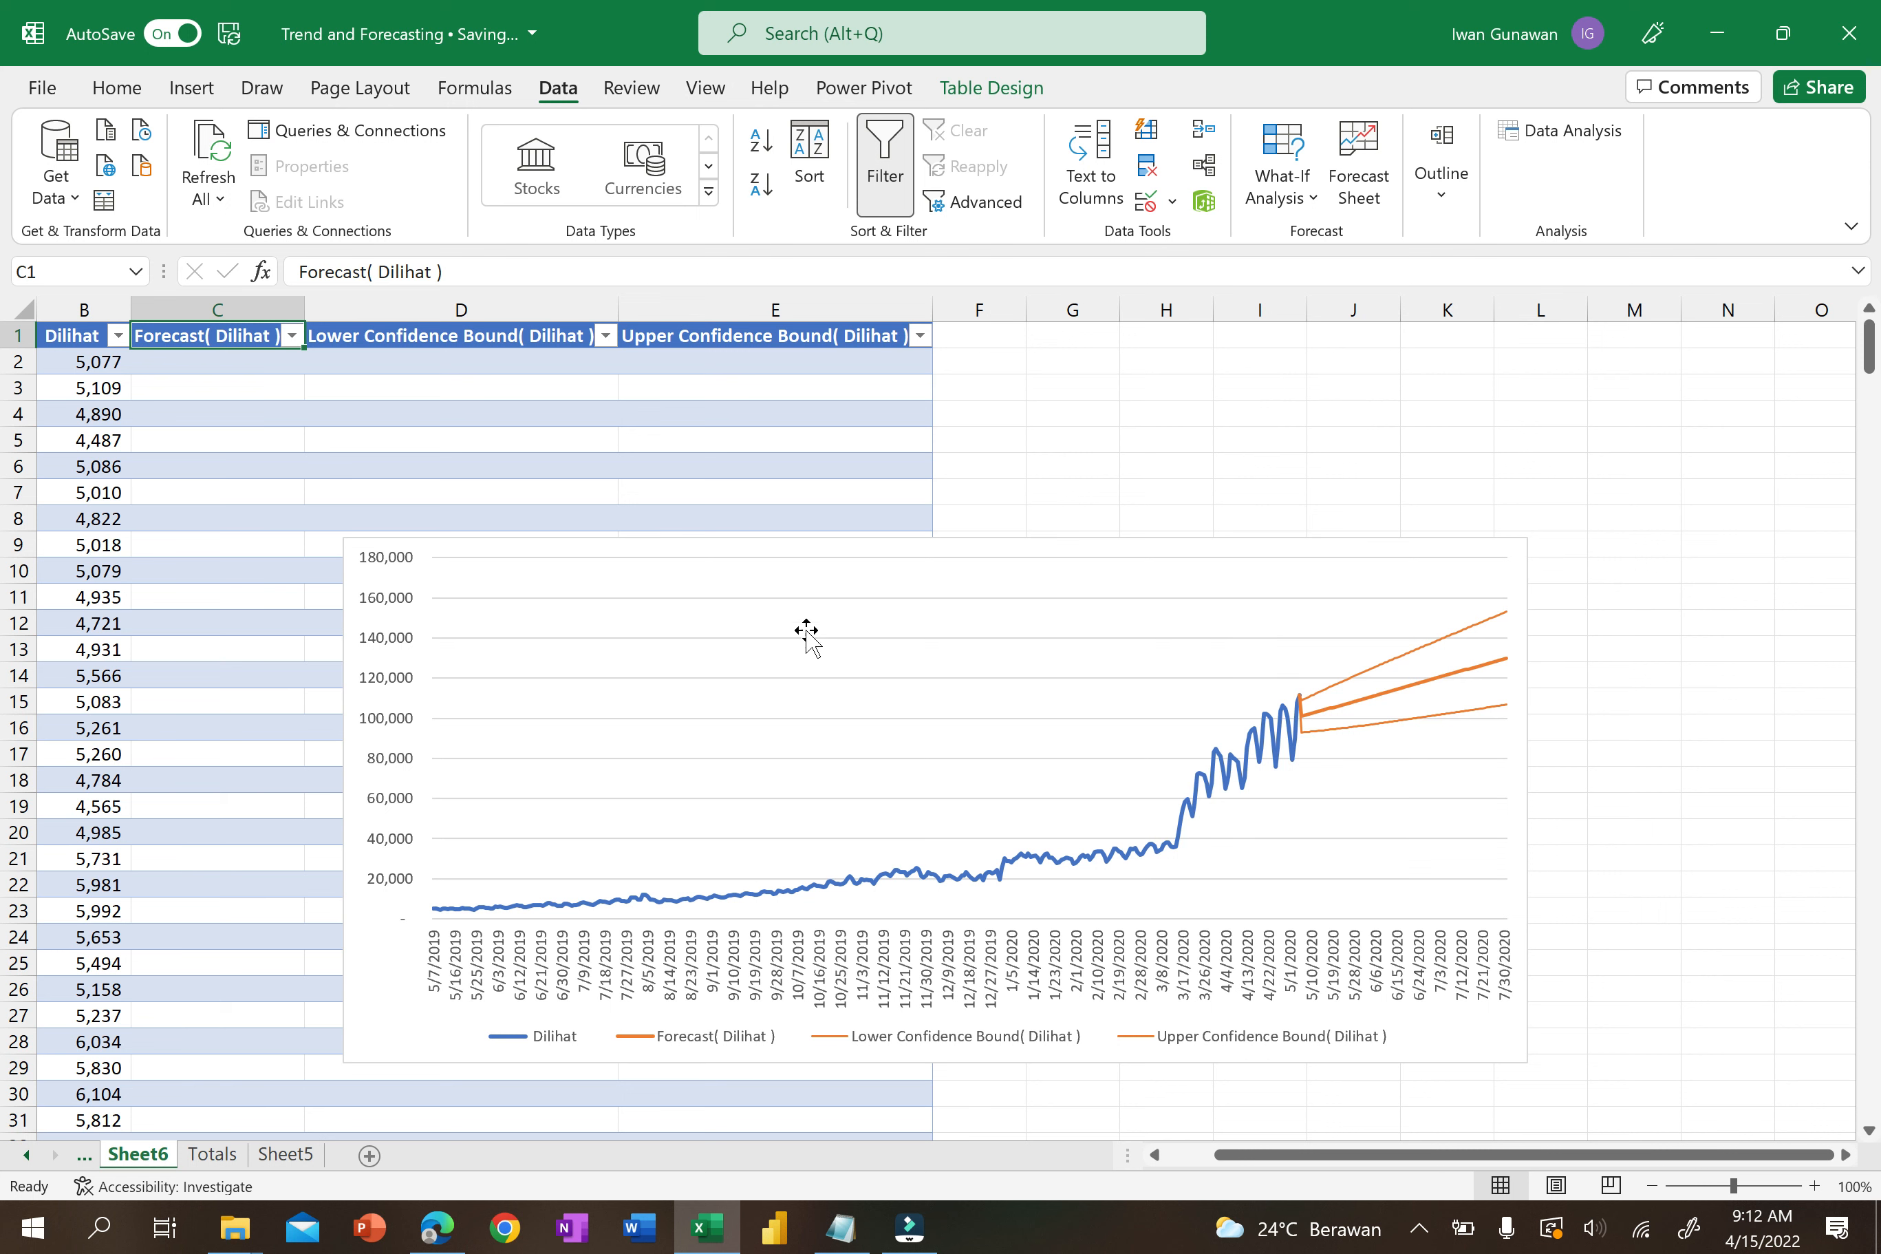
# Move the forecast chart up to start at row 6 in the Forecast( Dilihat ) column.
pyautogui.click(834, 540)
pyautogui.moveTo(703, 520); pyautogui.dragTo(727, 455)
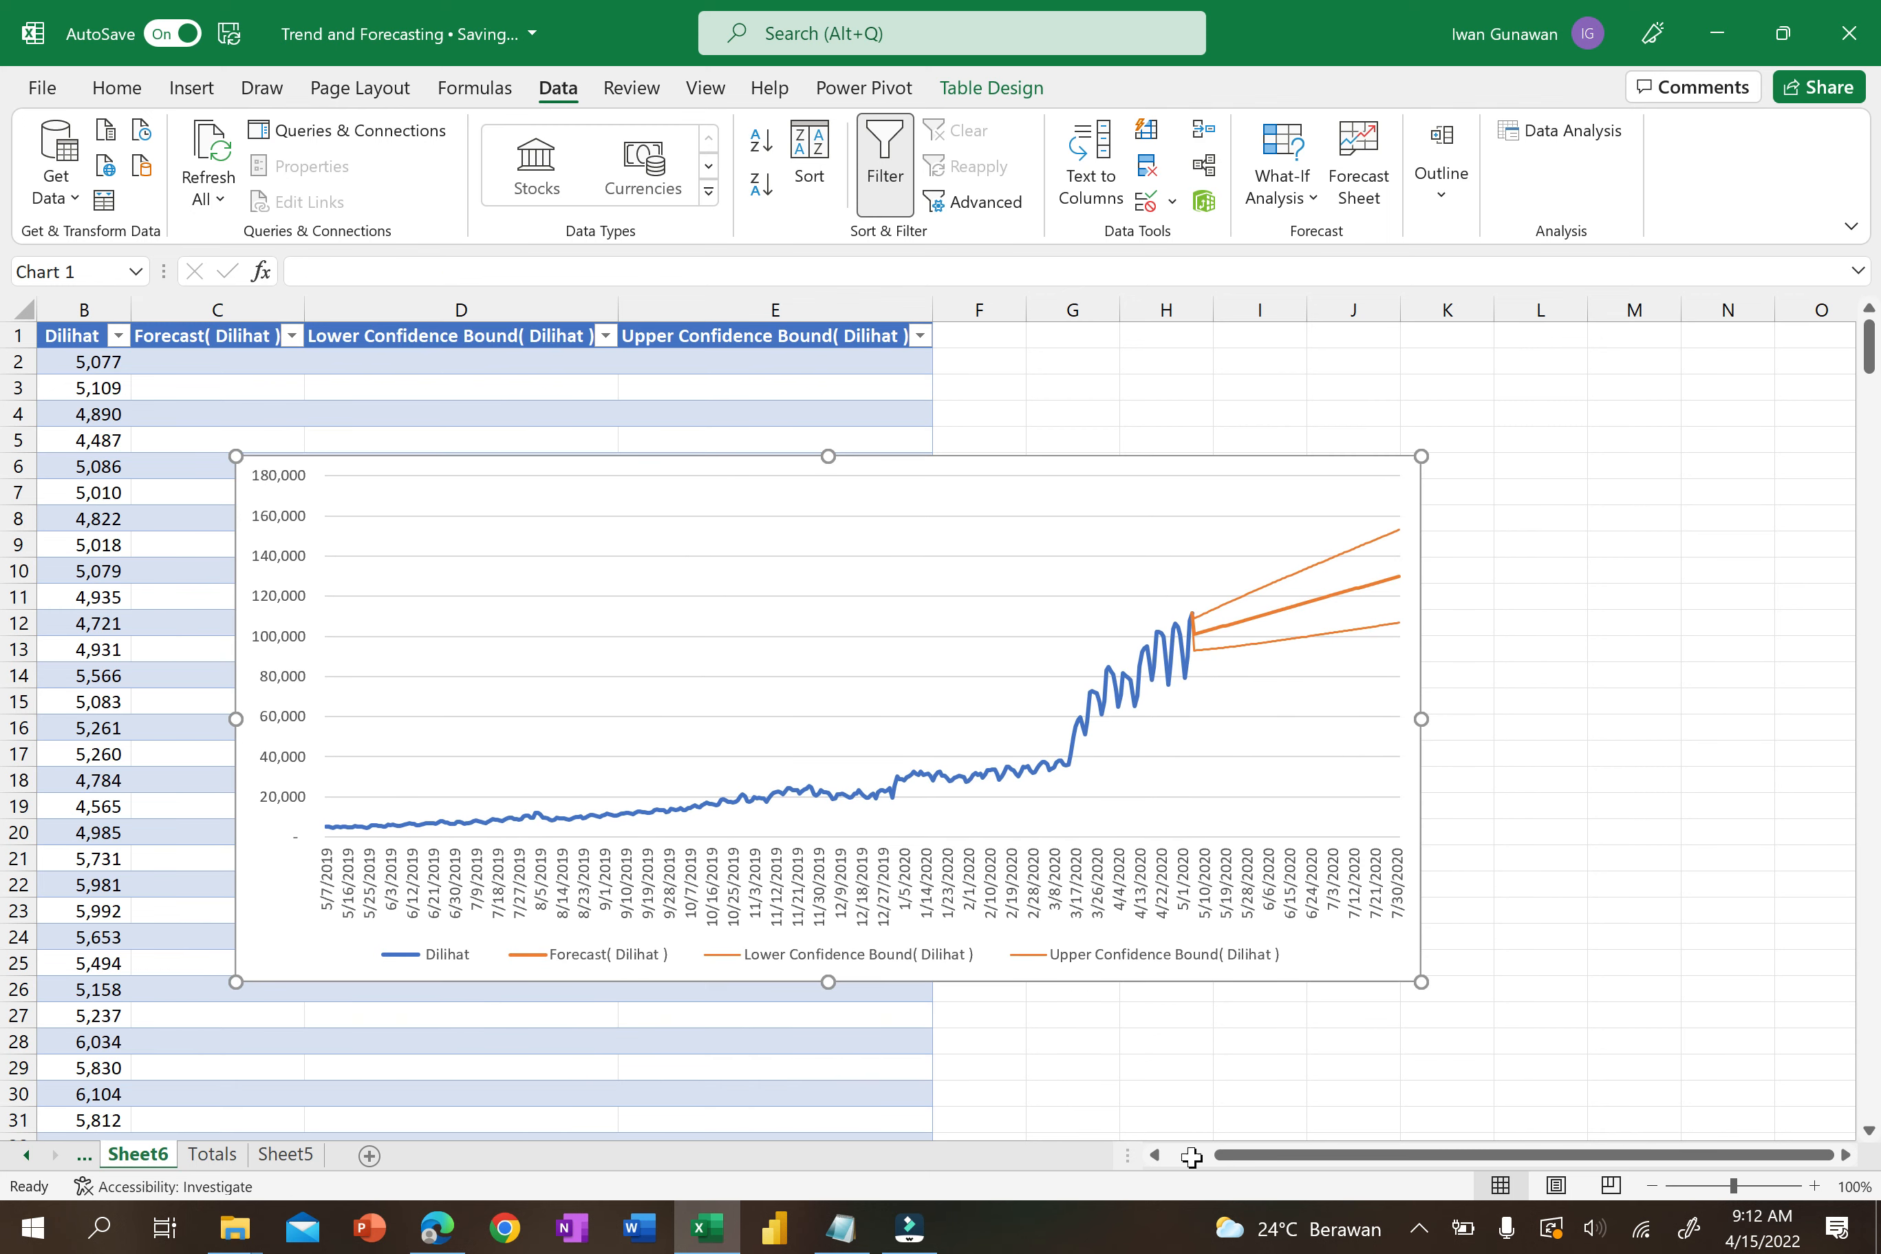